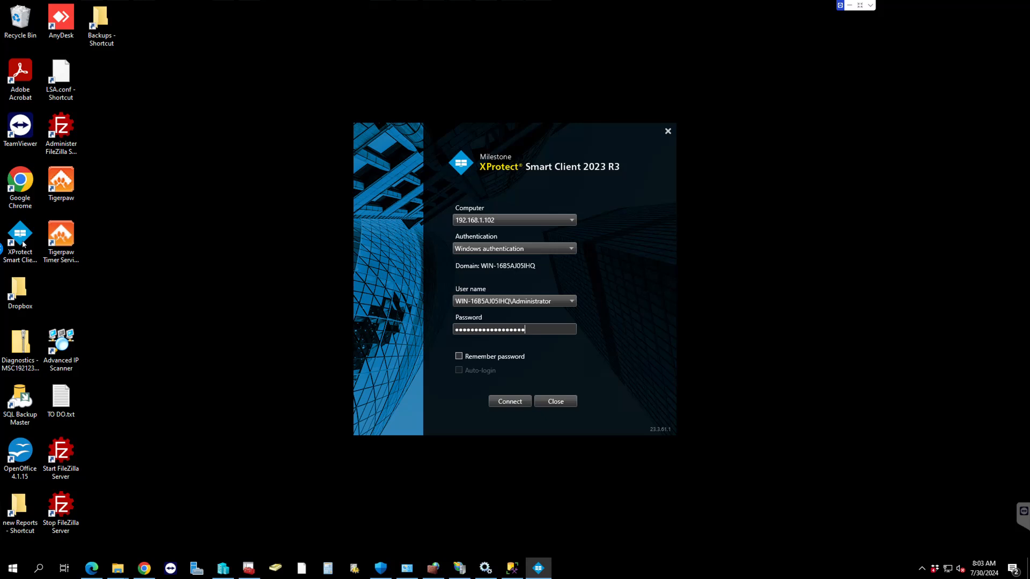
# Connect to the surveillance server at 192.168.1.102 using Windows authentication
pyautogui.rightClick(23, 244)
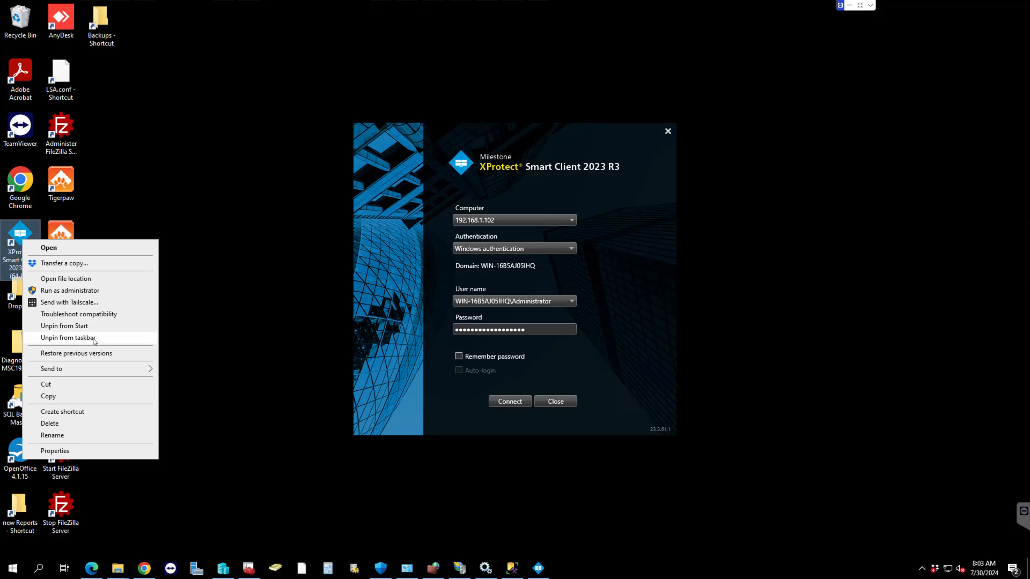
pyautogui.click(600, 561)
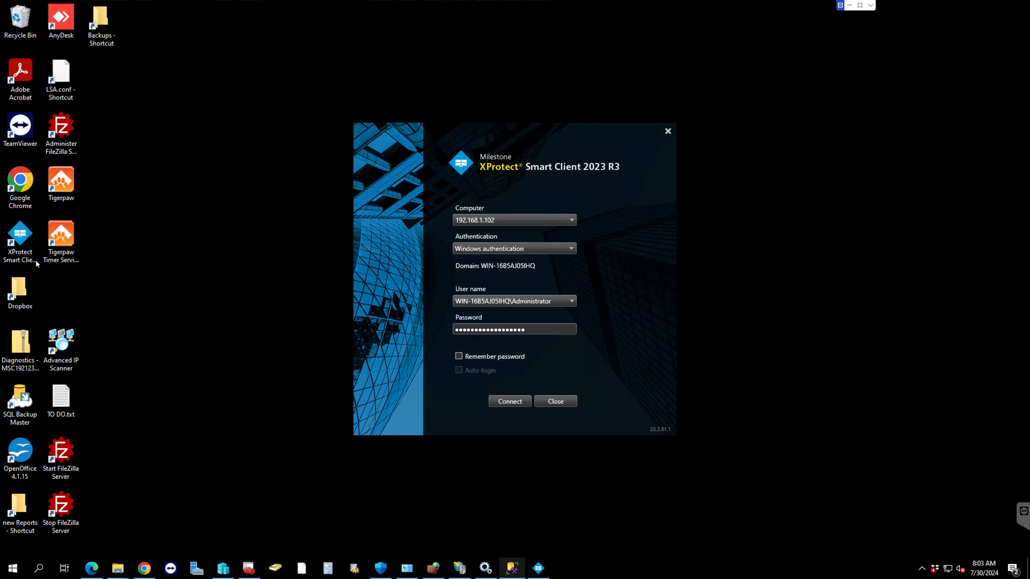
pyautogui.click(505, 403)
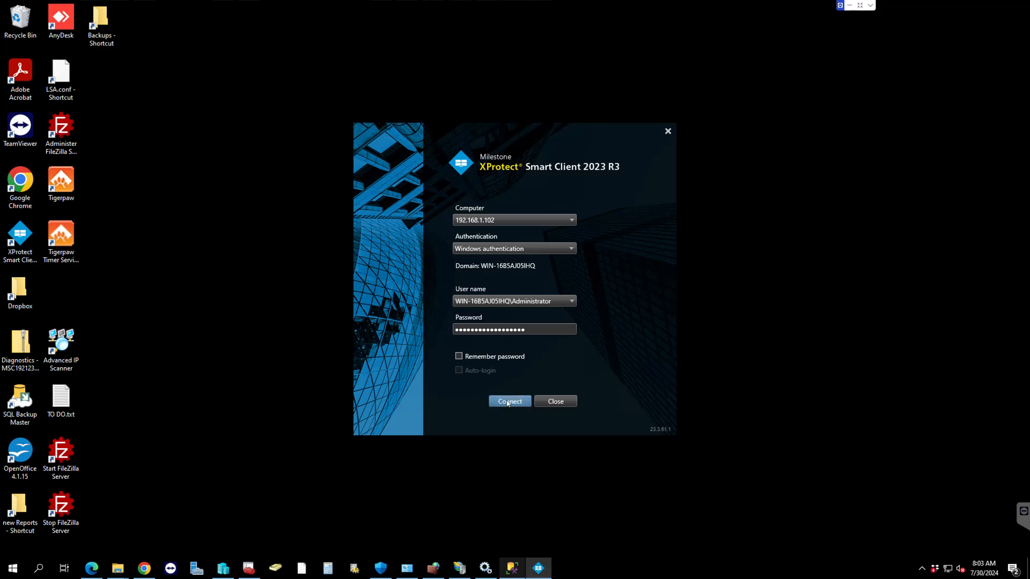
pyautogui.click(595, 329)
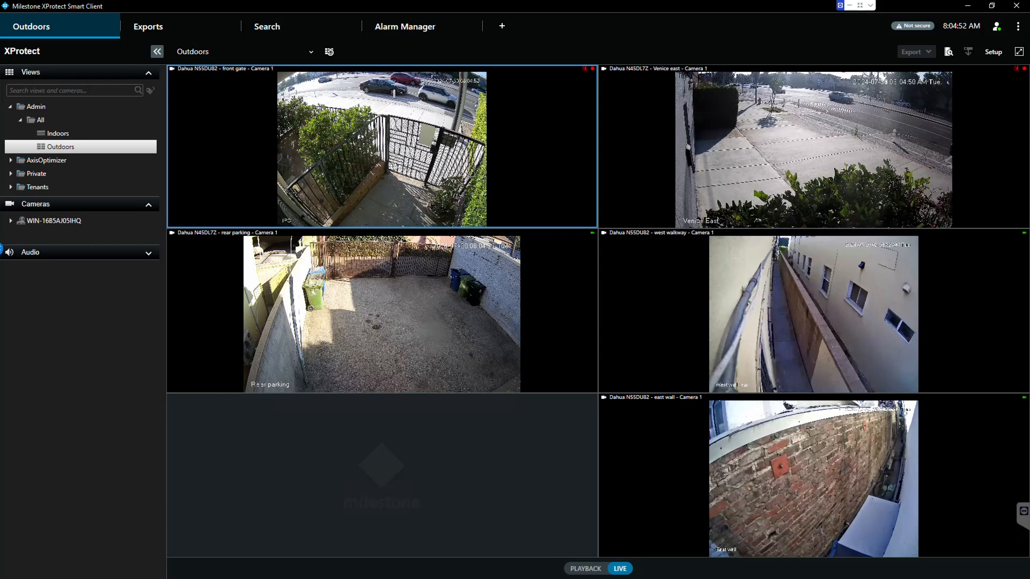
# Hide the views and cameras pane to enlarge the Outdoors camera grid, and bring the pane back
pyautogui.click(157, 52)
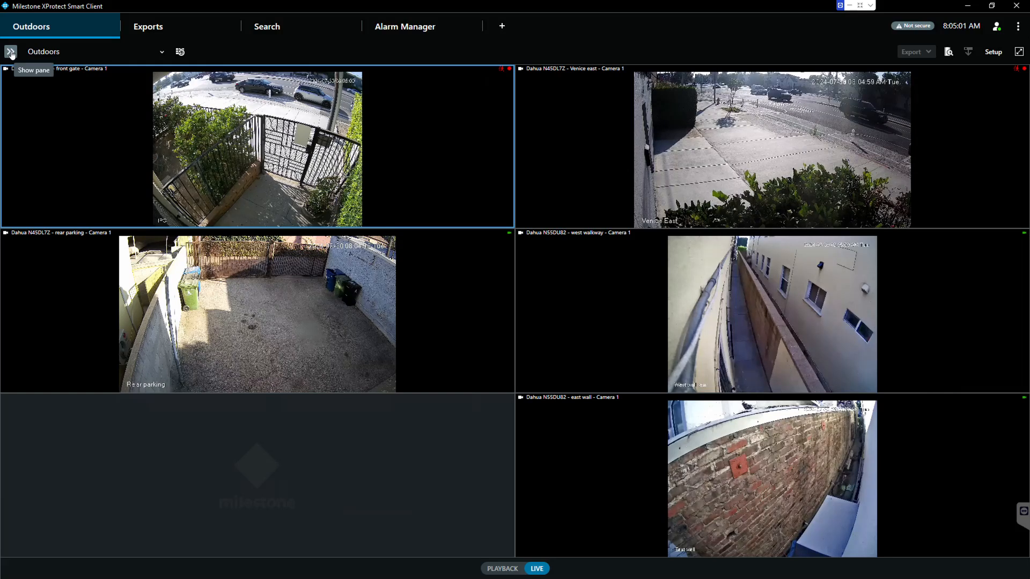
pyautogui.moveTo(384, 229)
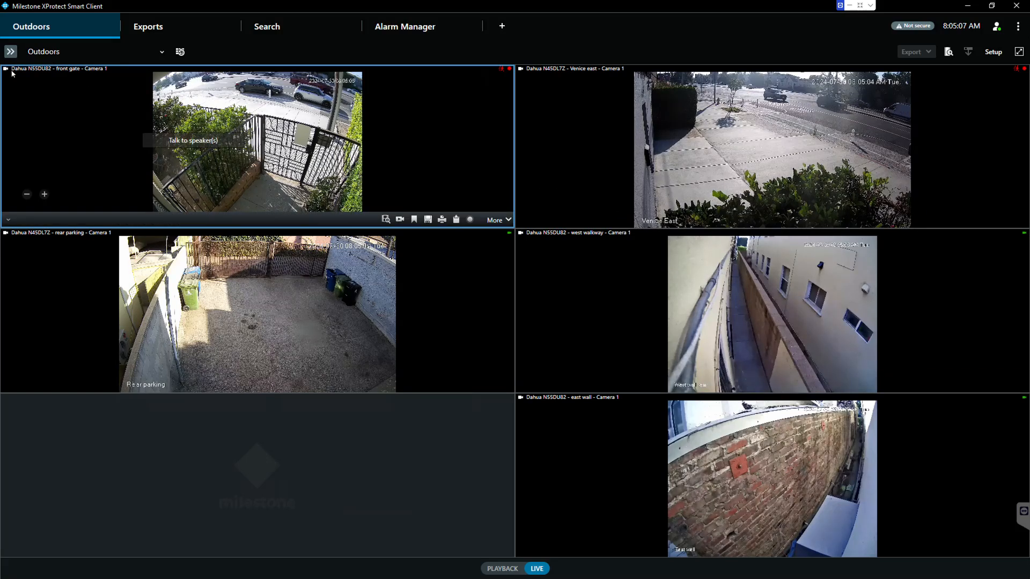
pyautogui.click(10, 52)
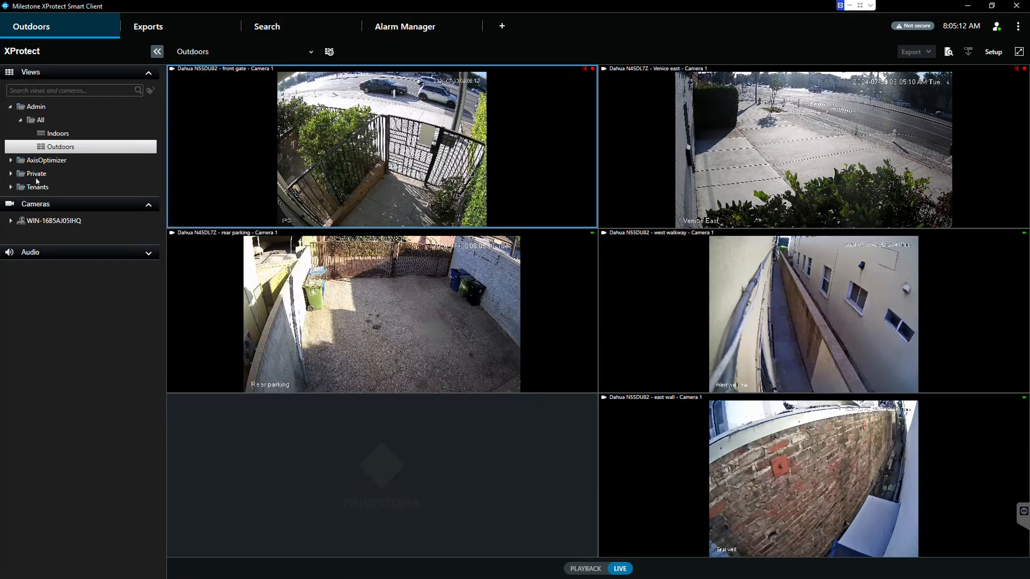
# Look through the Indoors and Outdoors camera views and expand the Private and Tenants view folders
pyautogui.click(49, 134)
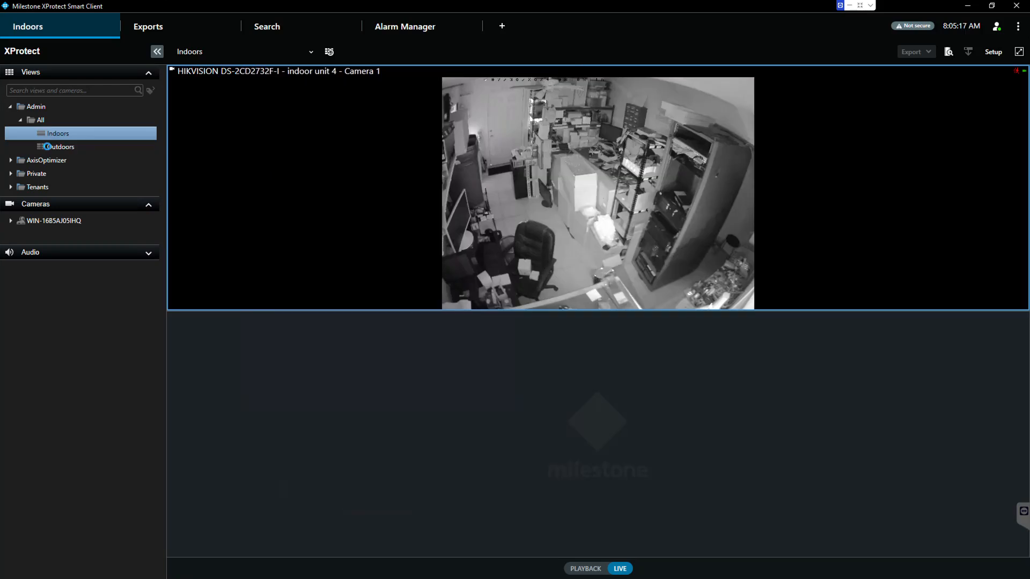
pyautogui.click(48, 146)
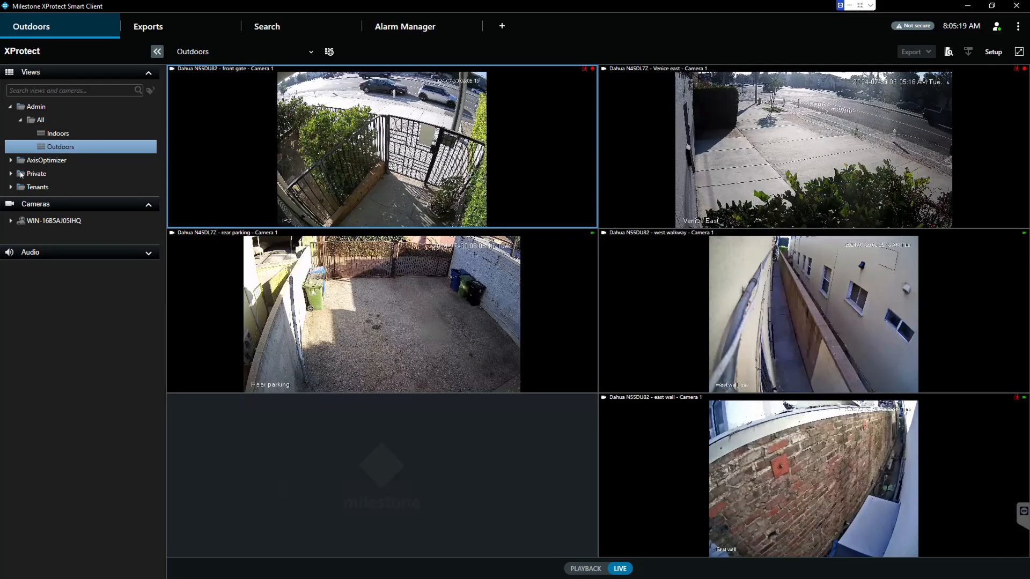
pyautogui.click(10, 174)
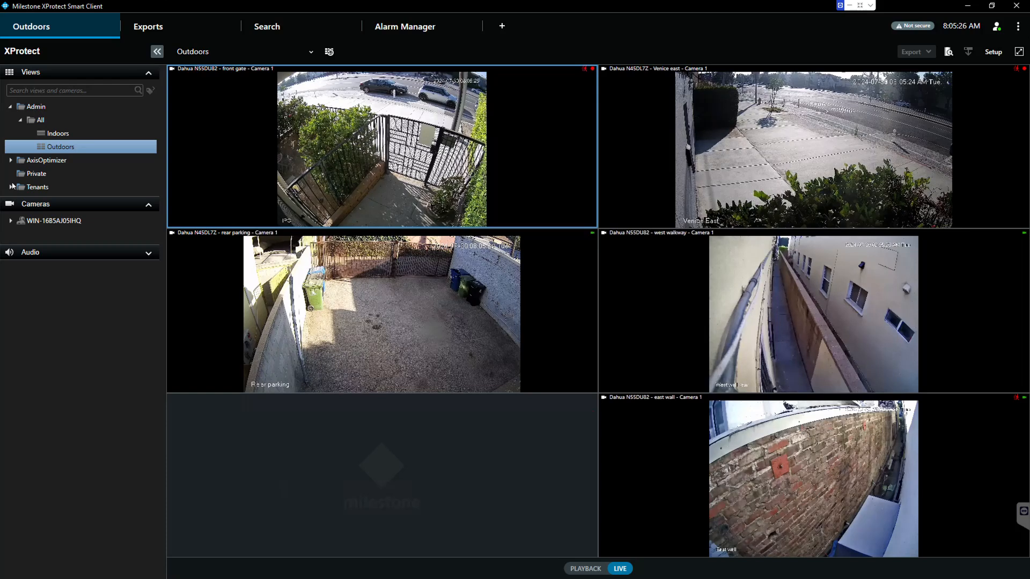
pyautogui.click(11, 187)
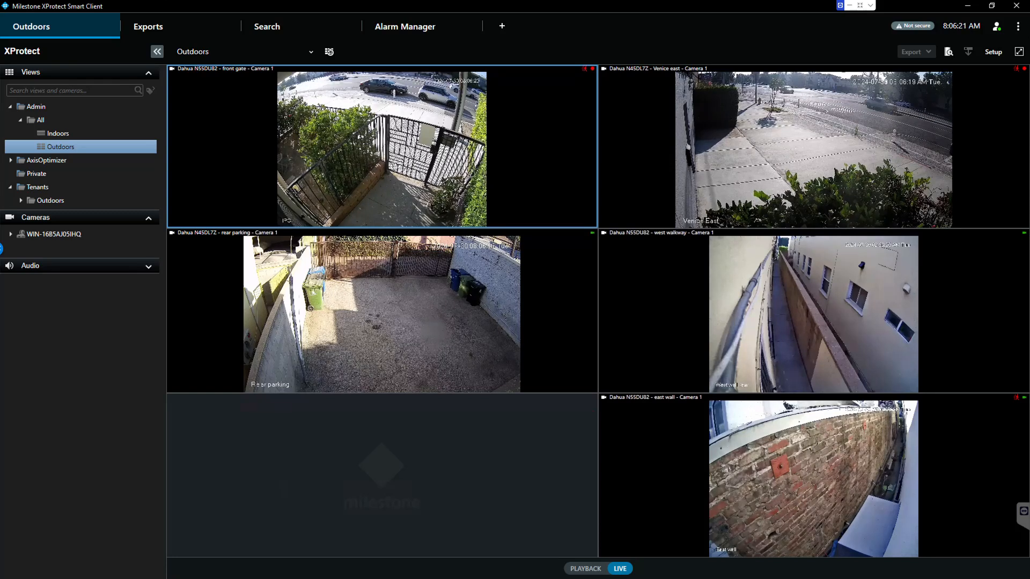
# Examine the Outdoors view in setup mode and return to live viewing
pyautogui.click(994, 52)
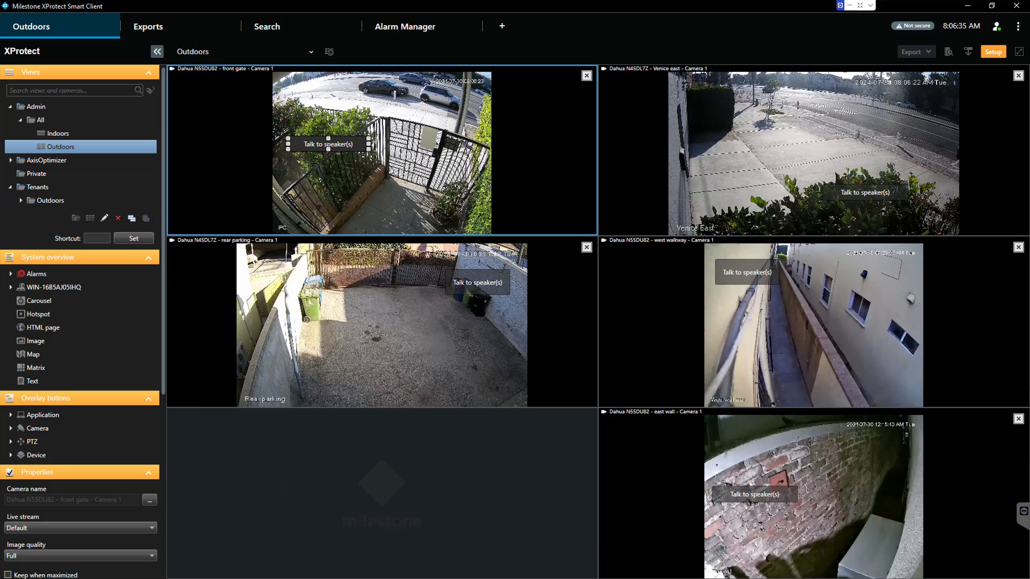
pyautogui.moveTo(691, 153)
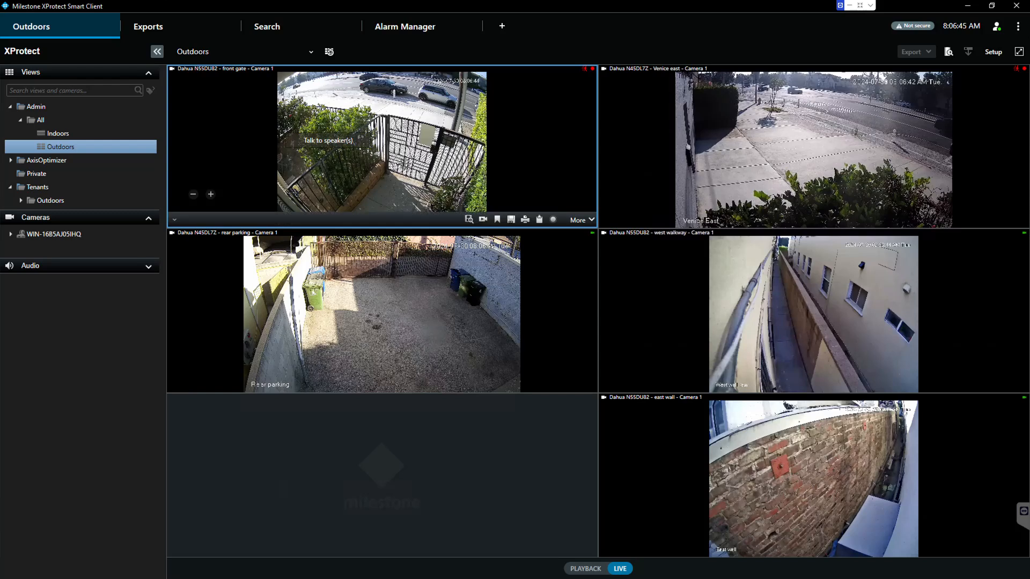
# Maximize the front gate camera and magnify the area around the parked black car, and restore the full image
pyautogui.click(366, 171)
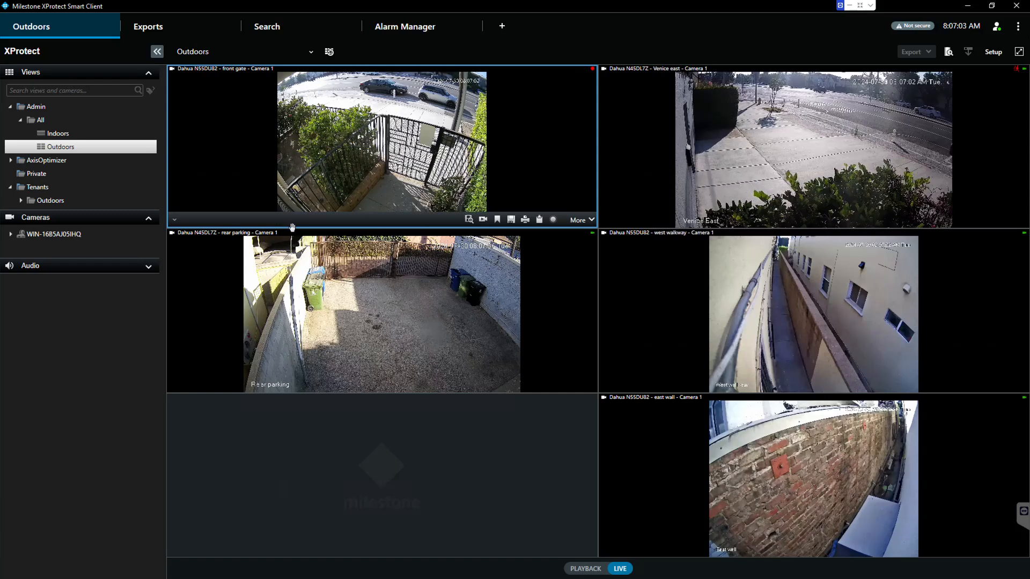
pyautogui.doubleClick(351, 186)
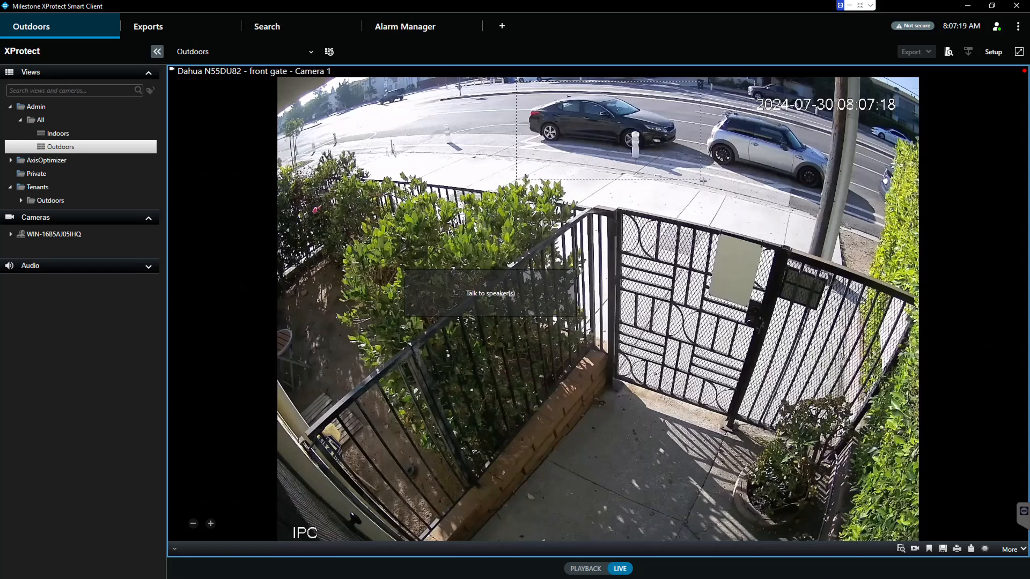
pyautogui.moveTo(704, 181); pyautogui.dragTo(703, 180)
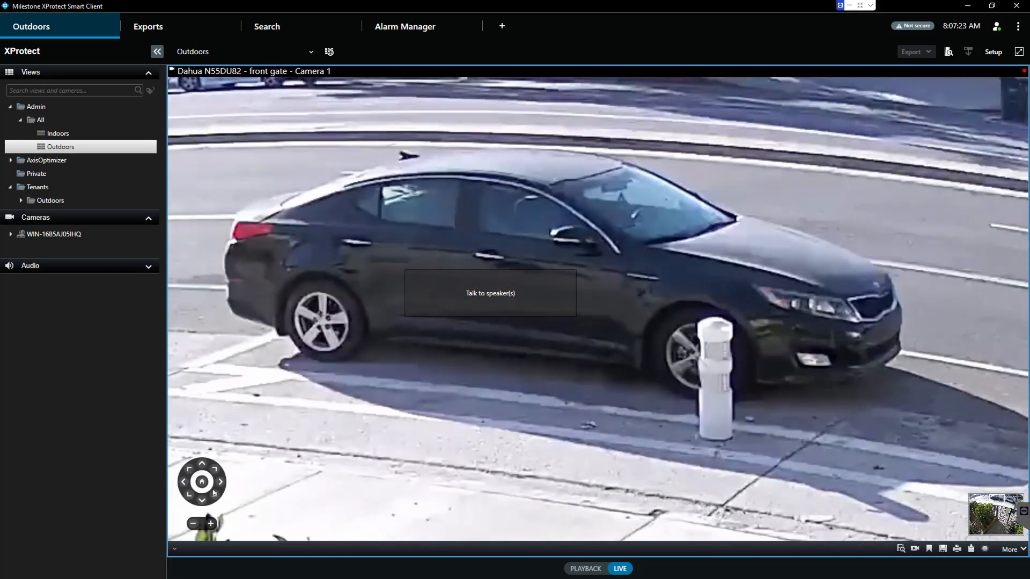
pyautogui.scroll(-5, 477, 394)
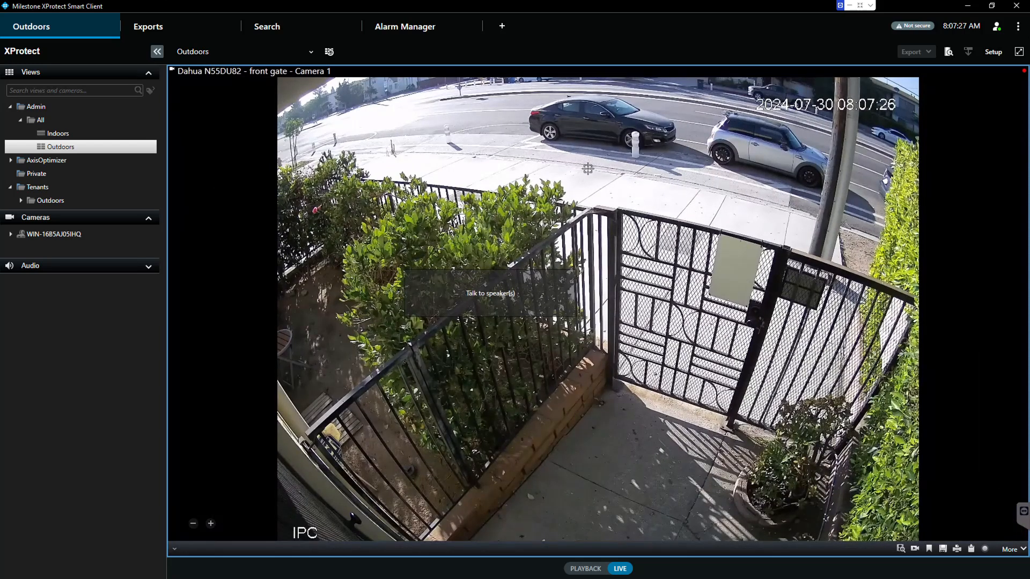
# Magnify the centre of the front gate image and return to the full image, repeating this twice
pyautogui.scroll(3, 588, 168)
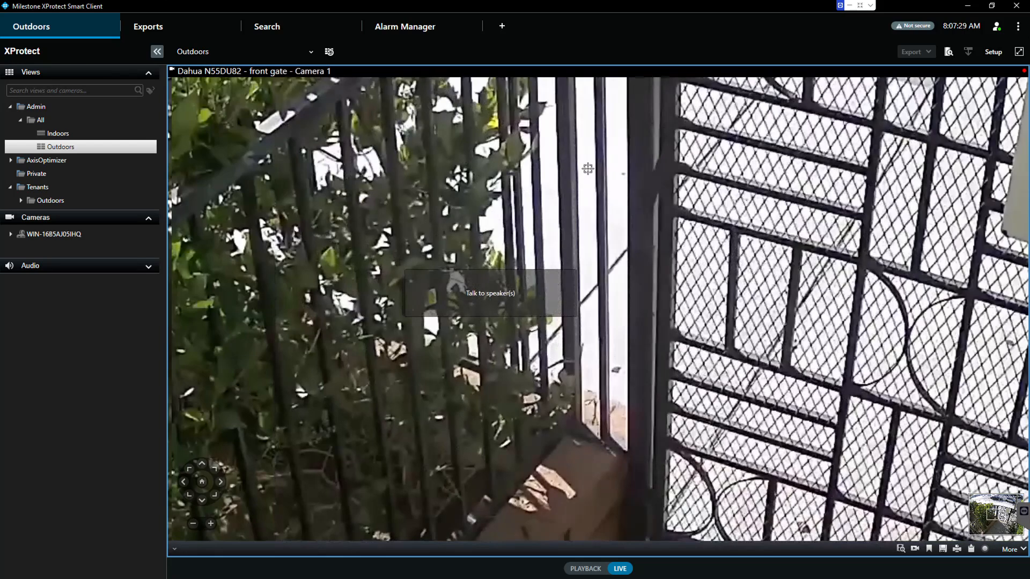
pyautogui.scroll(-5, 588, 168)
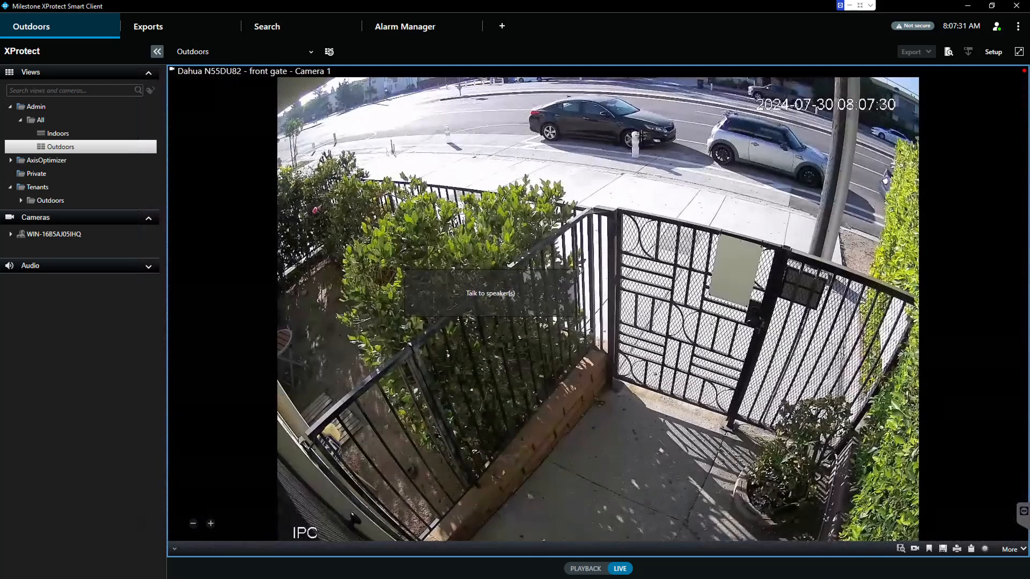
pyautogui.scroll(3, 641, 135)
pyautogui.scroll(-4, 603, 117)
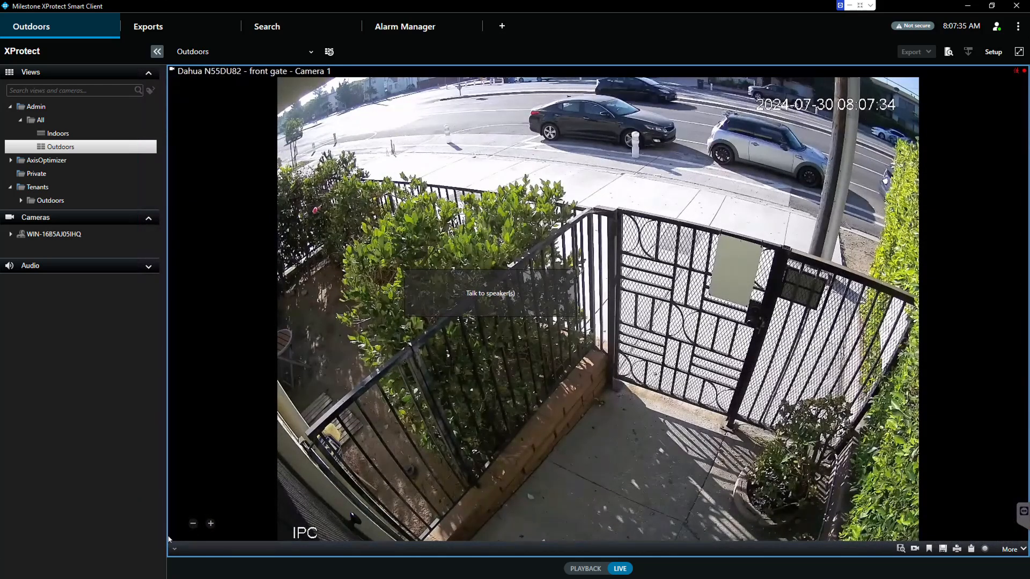
# Zoom the front gate camera in and back out using its on-image zoom controls
pyautogui.click(211, 524)
pyautogui.click(211, 524)
pyautogui.click(193, 525)
pyautogui.click(194, 525)
# Magnify the front gate image, pan it up, right and left around the parked cars, and restore the full image
pyautogui.click(211, 524)
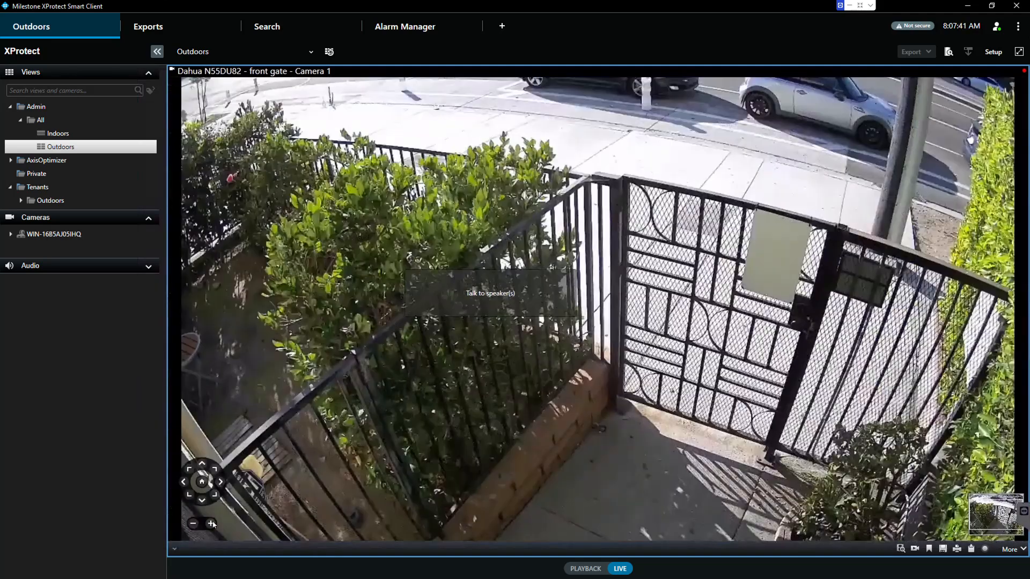
pyautogui.click(212, 525)
pyautogui.click(203, 466)
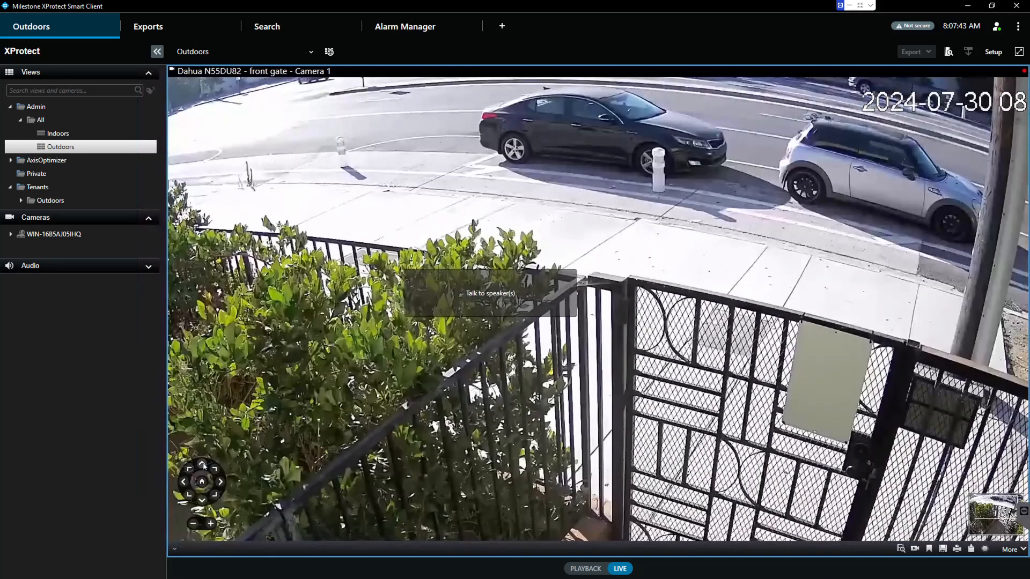
pyautogui.click(214, 471)
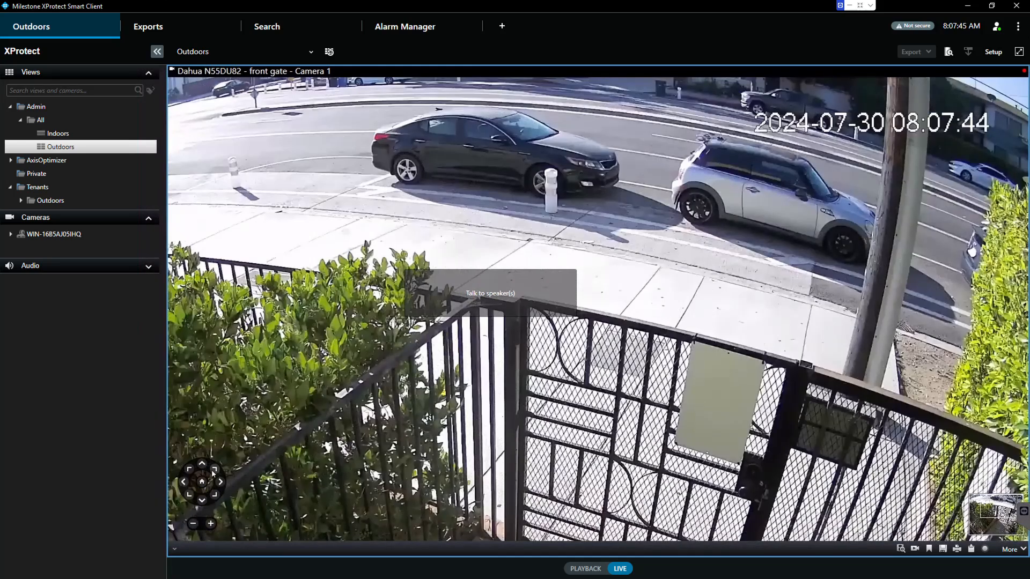
pyautogui.click(211, 524)
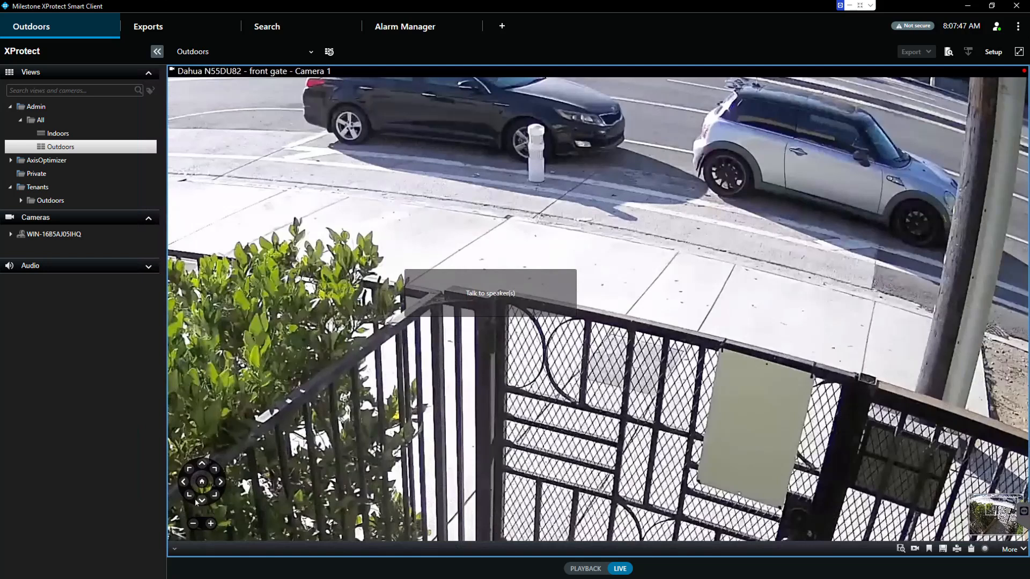
pyautogui.click(202, 465)
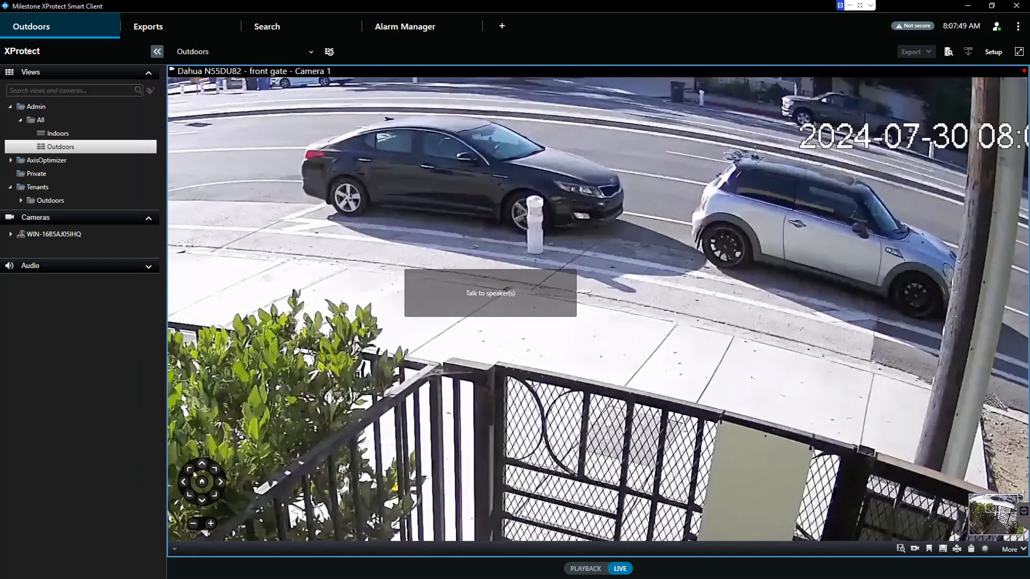
pyautogui.click(183, 482)
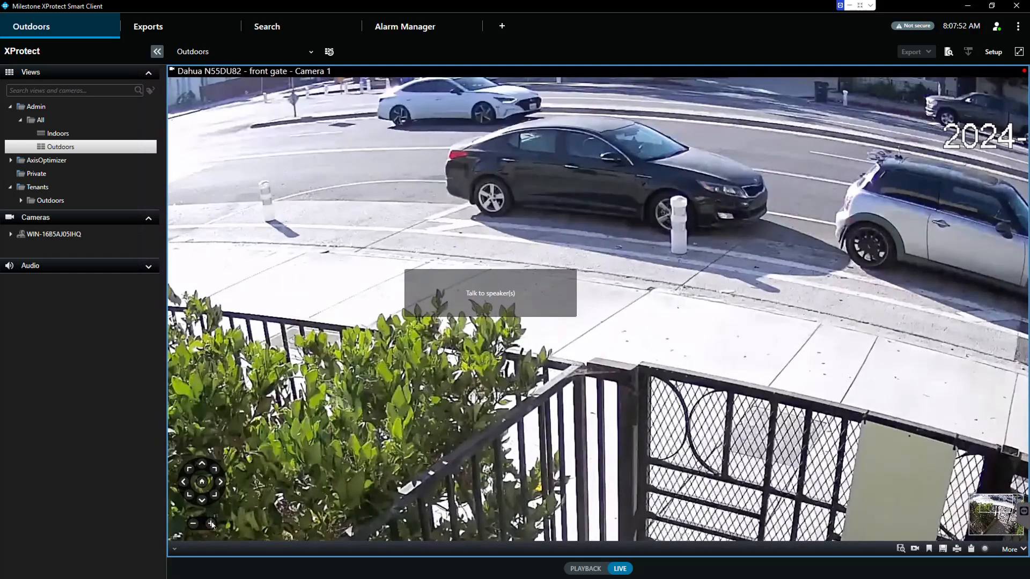
pyautogui.click(211, 524)
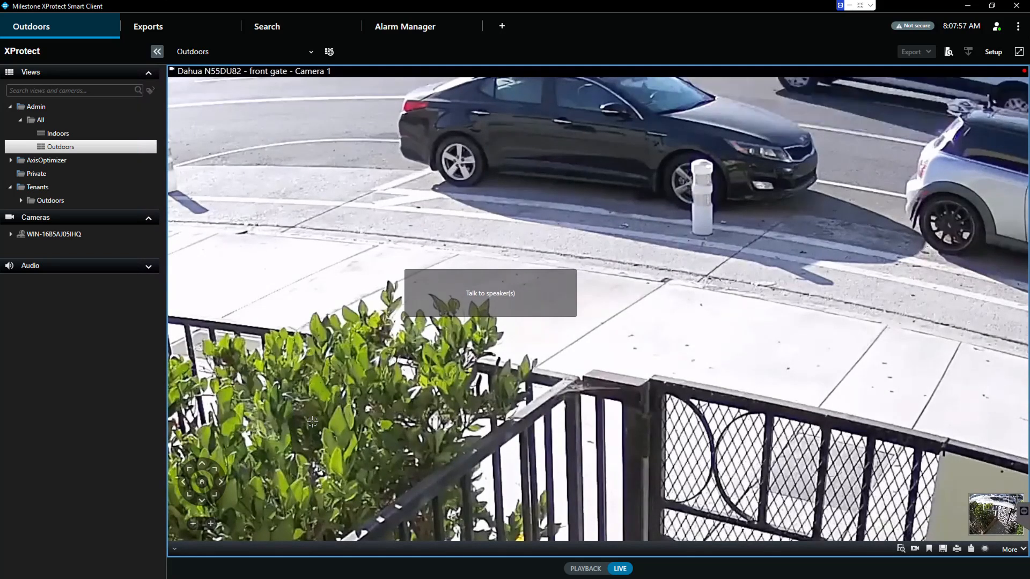
pyautogui.scroll(-5, 312, 422)
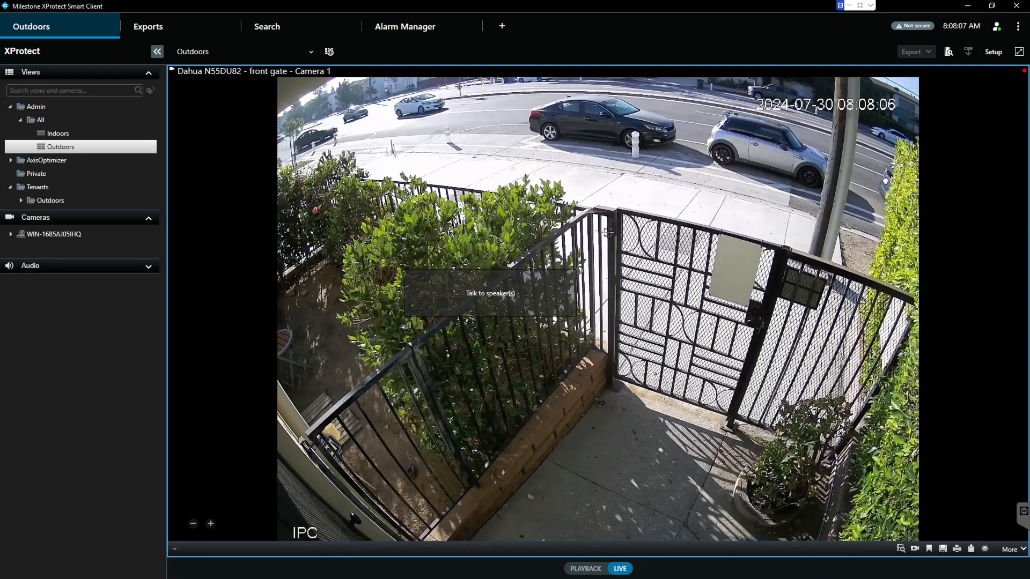
# Magnify the far street area in the front gate image's upper-left corner, and gradually widen the view to include the gate
pyautogui.moveTo(333, 105); pyautogui.dragTo(439, 167)
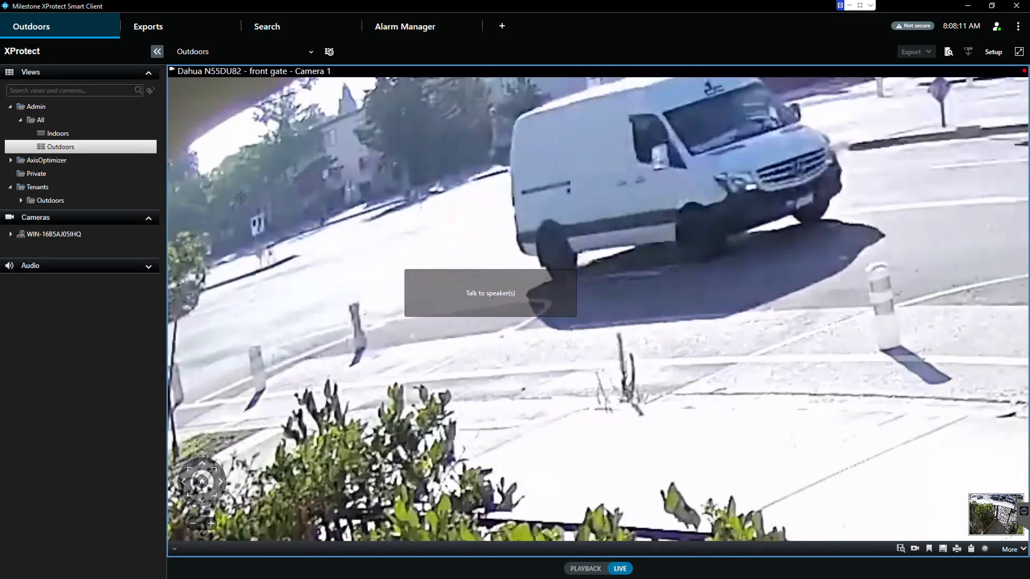
pyautogui.scroll(-1, 295, 200)
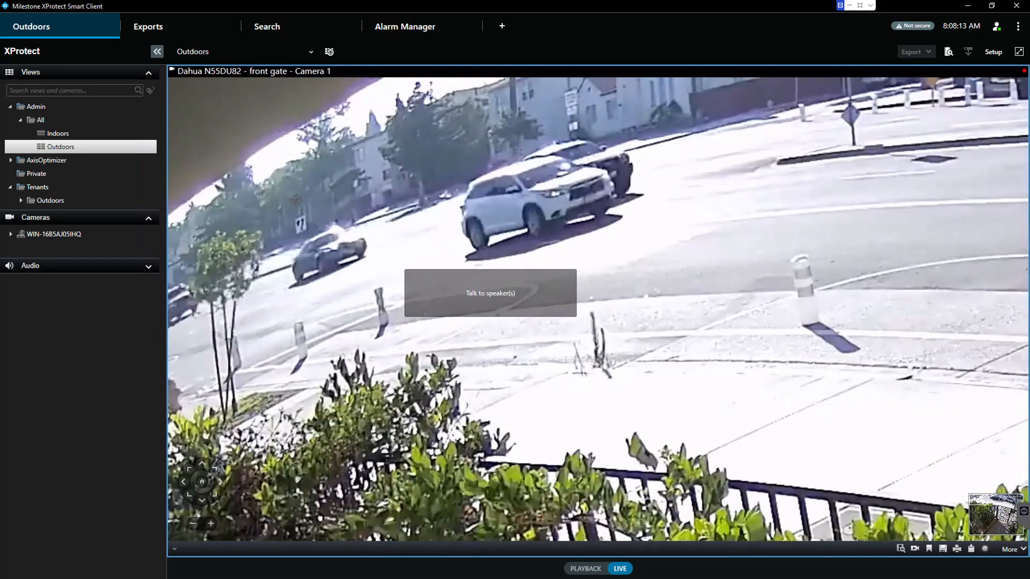
pyautogui.scroll(-2, 396, 174)
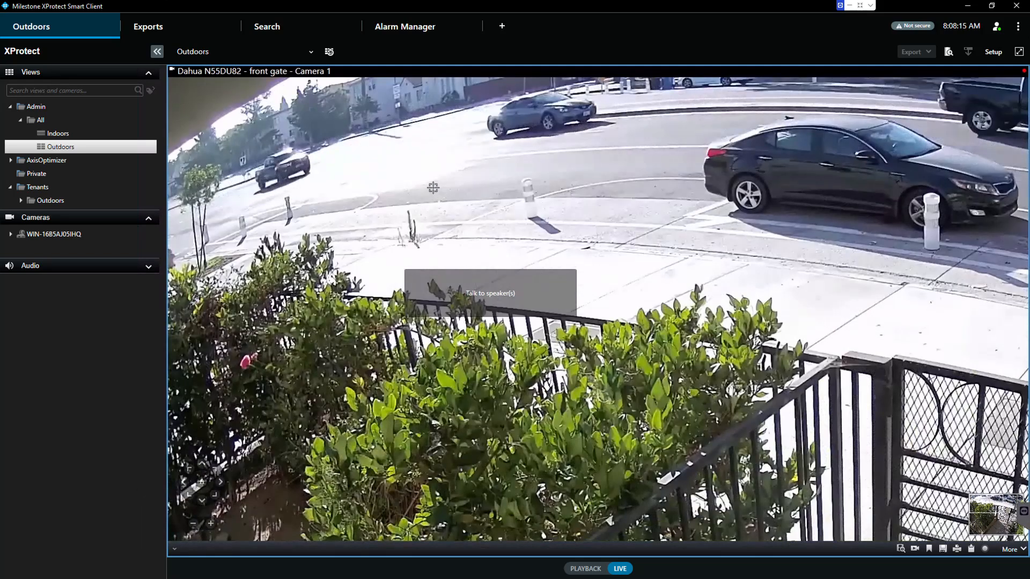
pyautogui.scroll(-2, 433, 267)
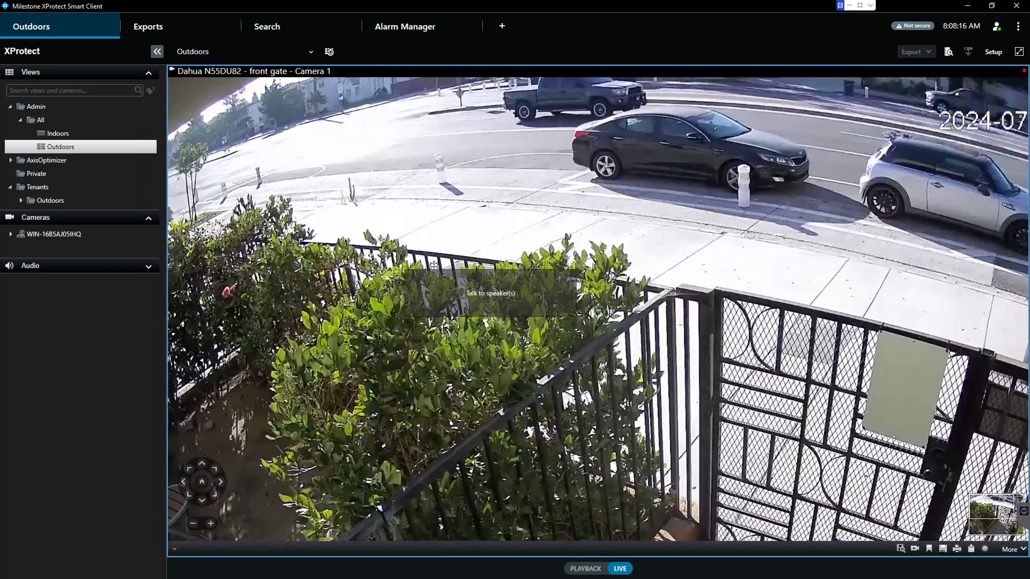
# Switch the front gate camera to the grid and back to maximized, and shift its magnified area down toward the walkway
pyautogui.doubleClick(454, 203)
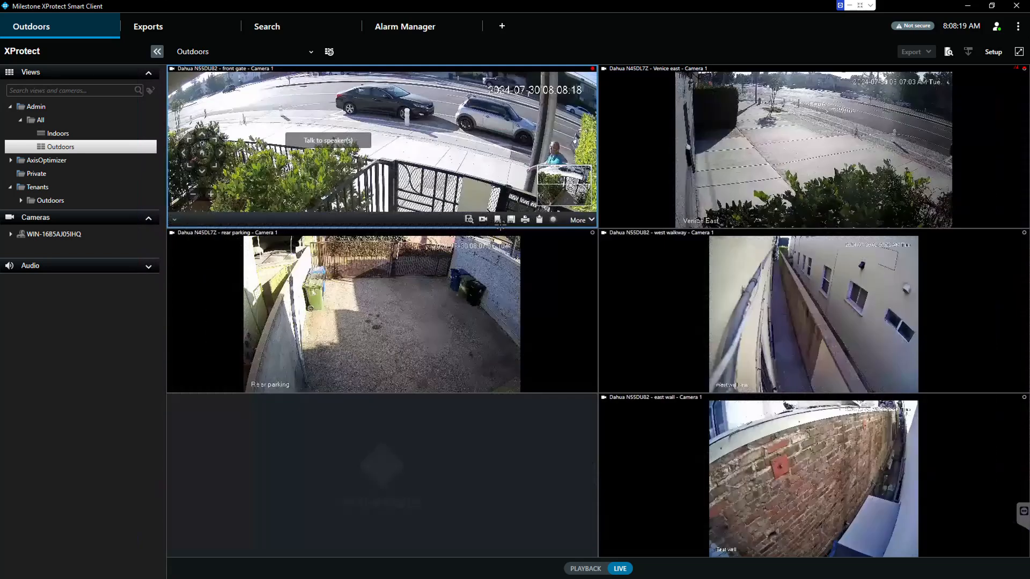
pyautogui.doubleClick(441, 140)
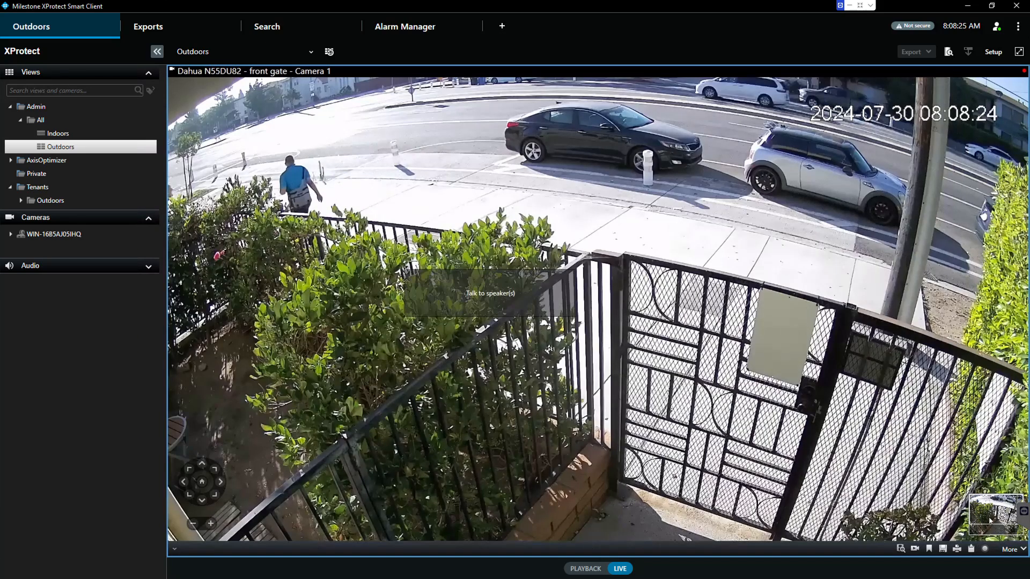
pyautogui.moveTo(988, 516); pyautogui.dragTo(990, 525)
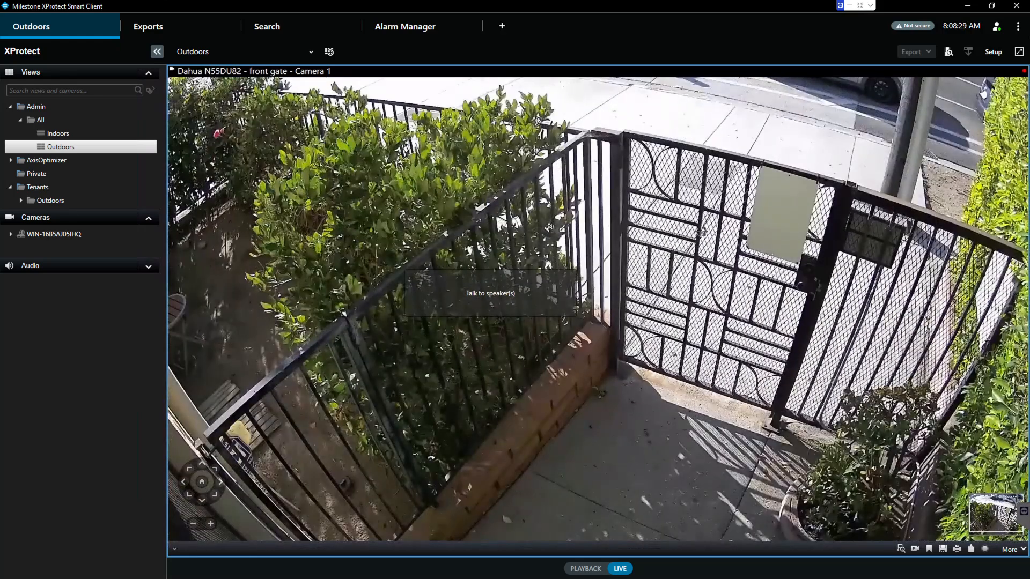
# Magnify the front gate image, move the magnified area to its upper-left corner via the overview thumbnail, and restore the full image
pyautogui.scroll(2, 701, 232)
pyautogui.moveTo(988, 520); pyautogui.dragTo(975, 489)
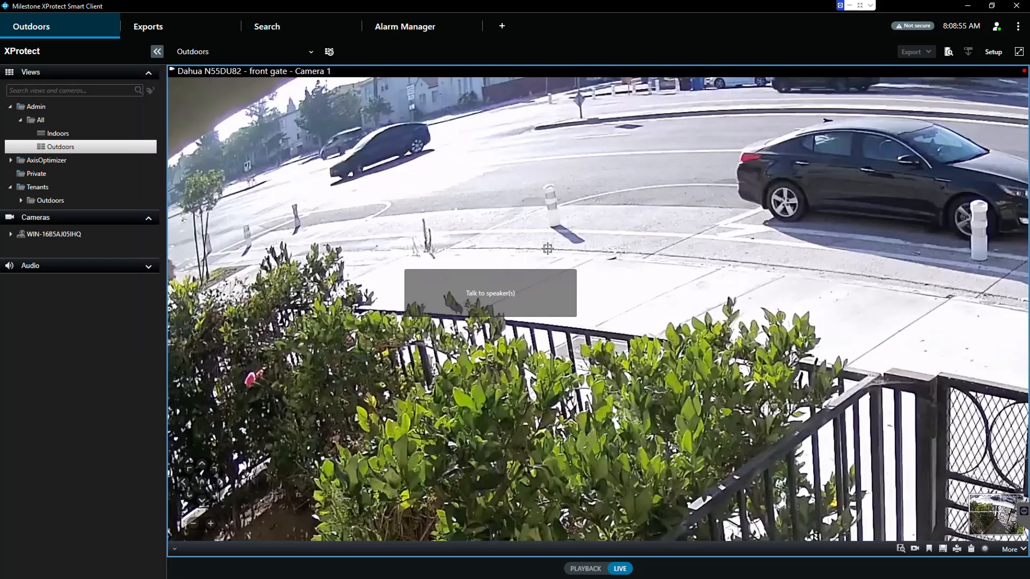
pyautogui.scroll(-5, 699, 195)
pyautogui.scroll(-1, 699, 195)
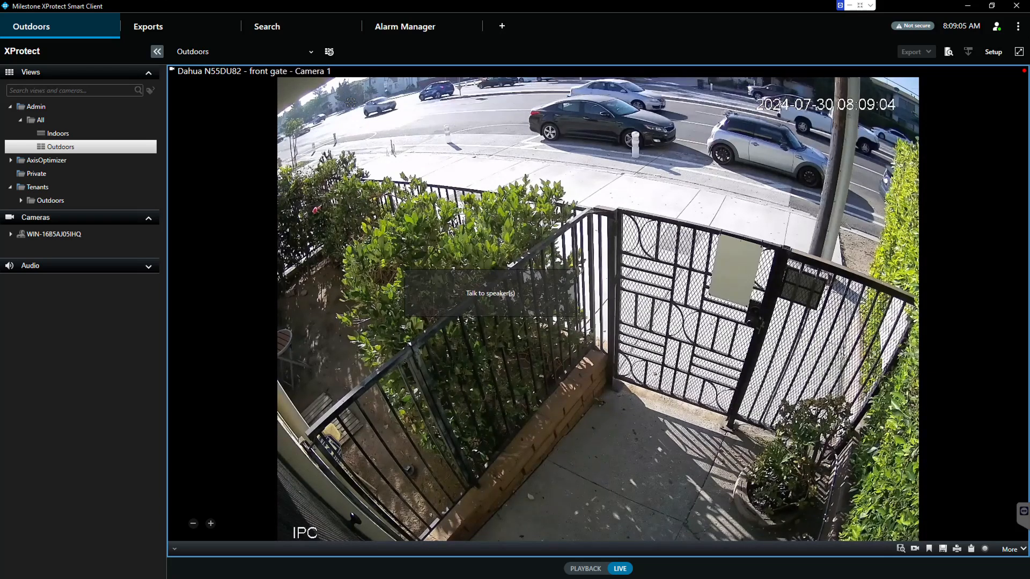
# Magnify the distant street in the upper-left of the front gate image, and gradually widen back to the full image
pyautogui.moveTo(323, 87); pyautogui.dragTo(418, 154)
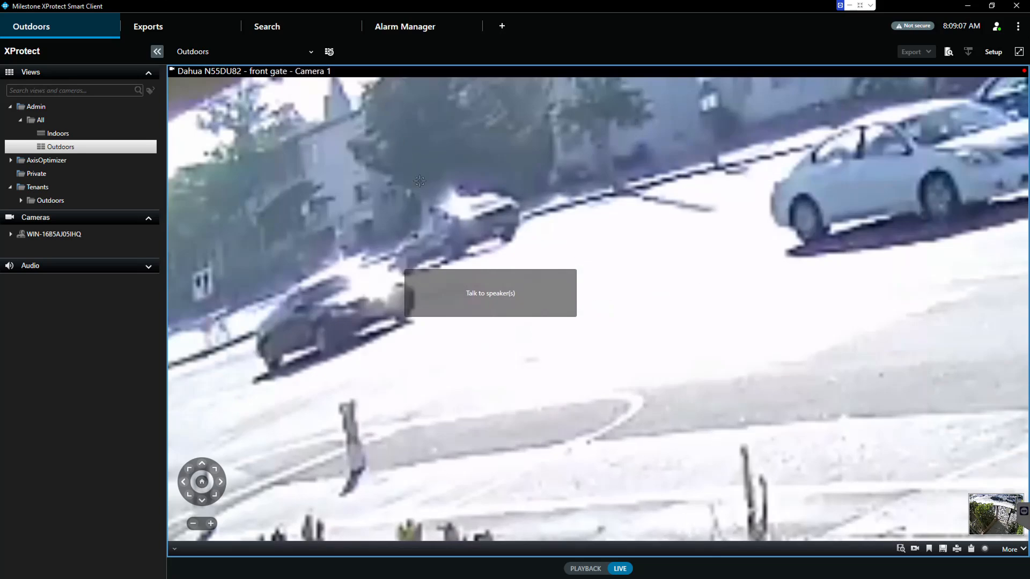
pyautogui.scroll(-5, 419, 181)
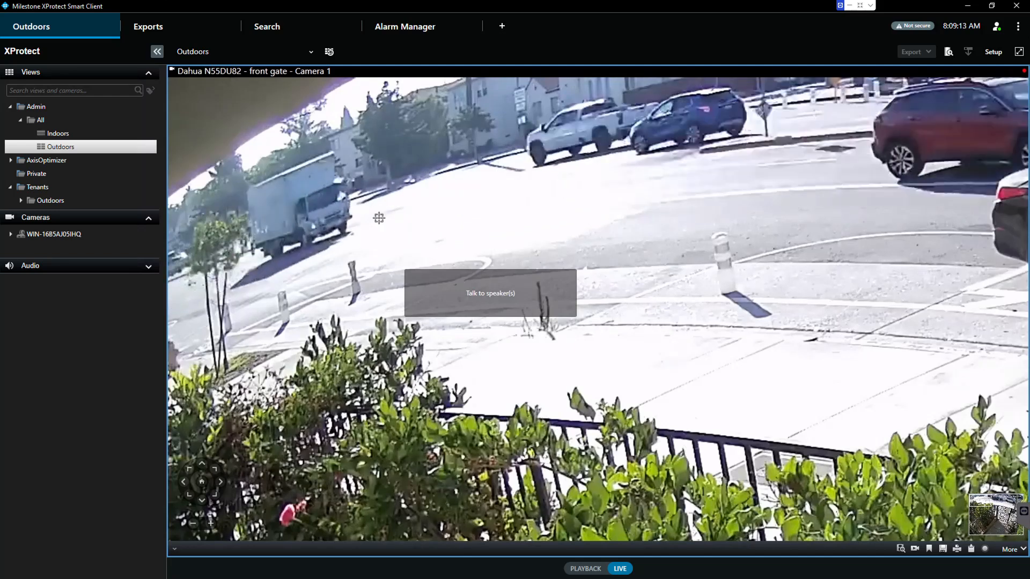
pyautogui.scroll(-5, 378, 218)
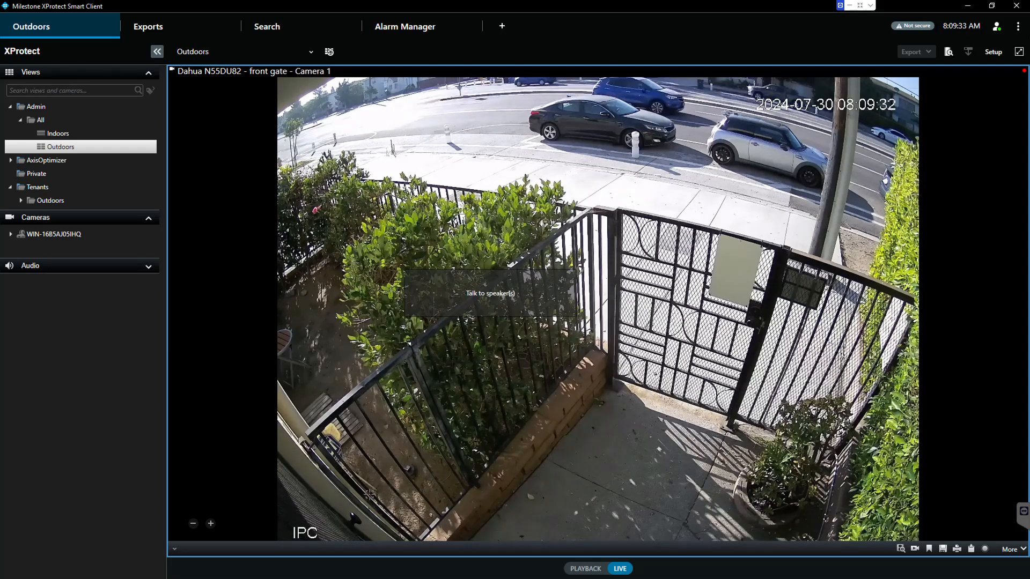
# Return to the Outdoors camera grid, and pin and unpin the rear parking camera's toolbar
pyautogui.doubleClick(468, 404)
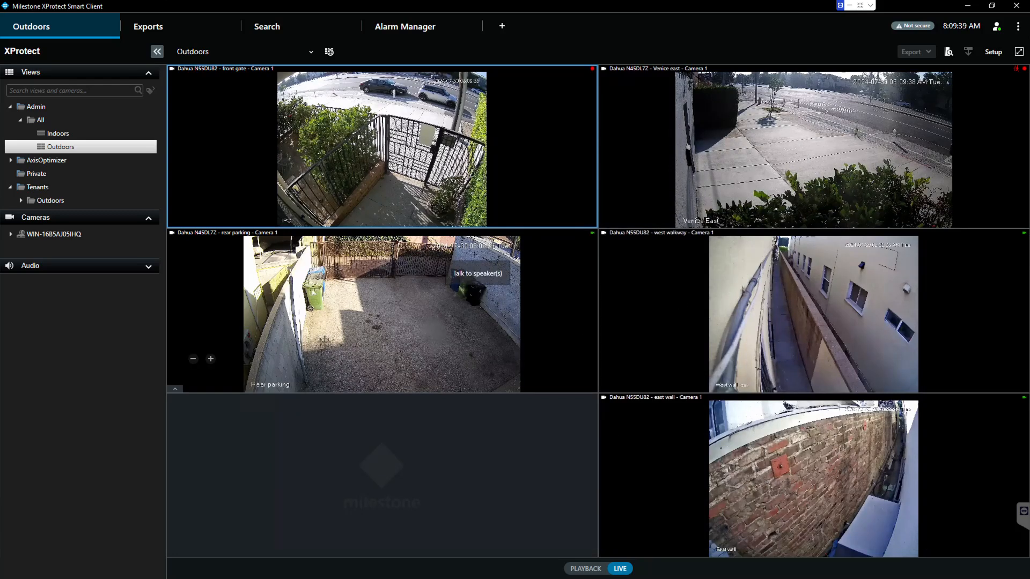
pyautogui.click(175, 389)
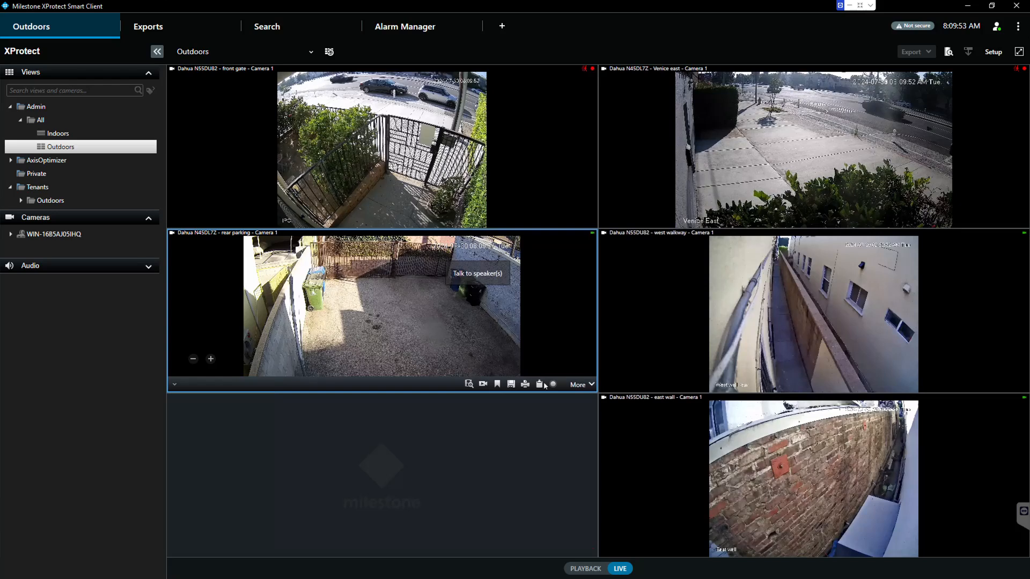
pyautogui.click(175, 385)
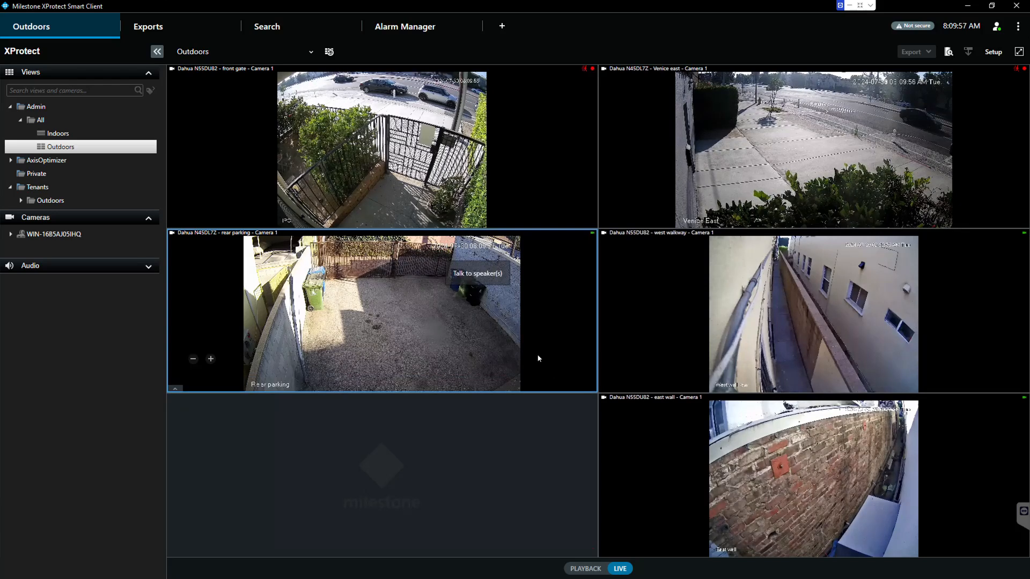
pyautogui.moveTo(816, 383)
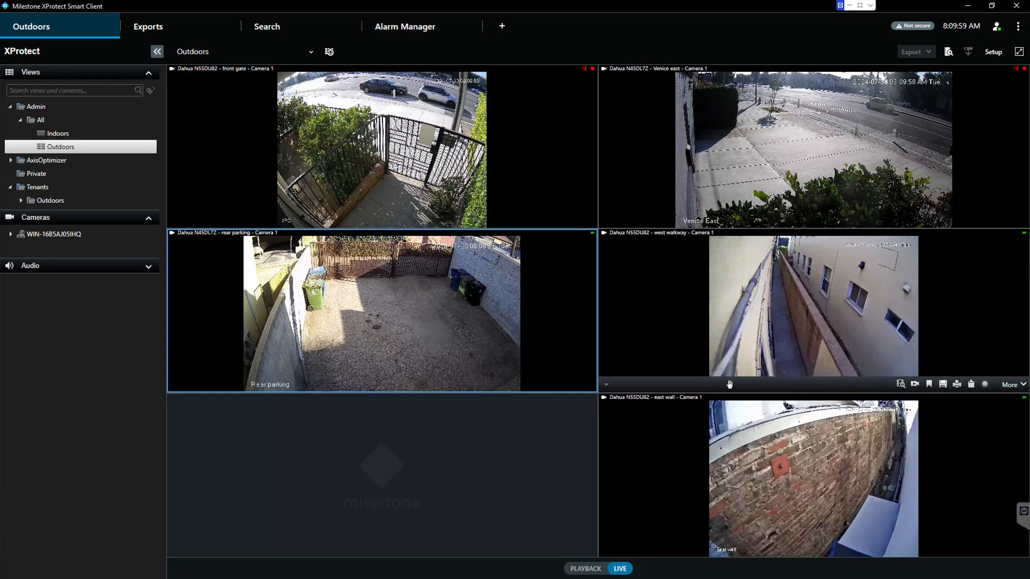
# Maximize the front gate camera and open a recordings search for it in a separate window
pyautogui.doubleClick(387, 173)
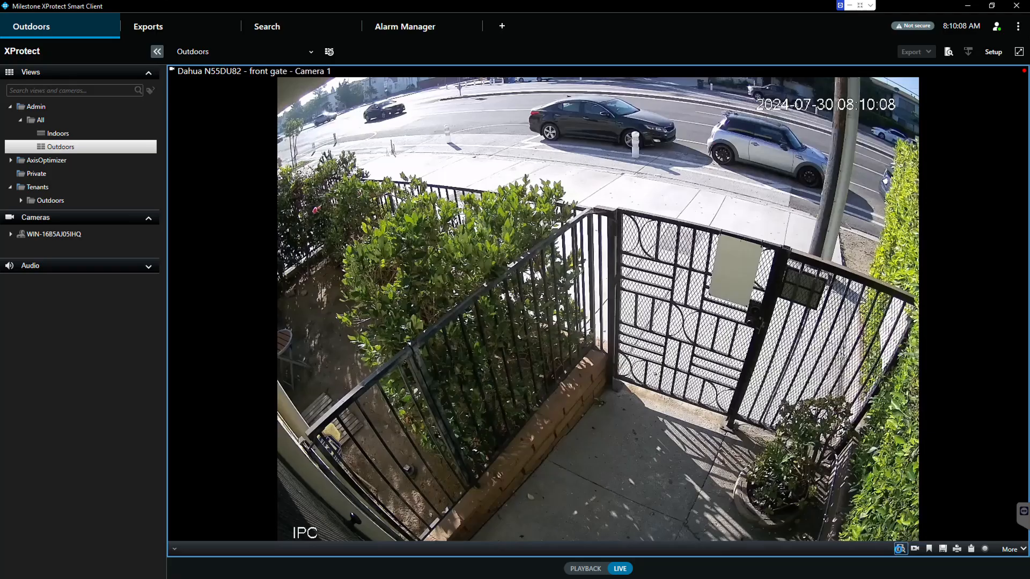
pyautogui.click(900, 549)
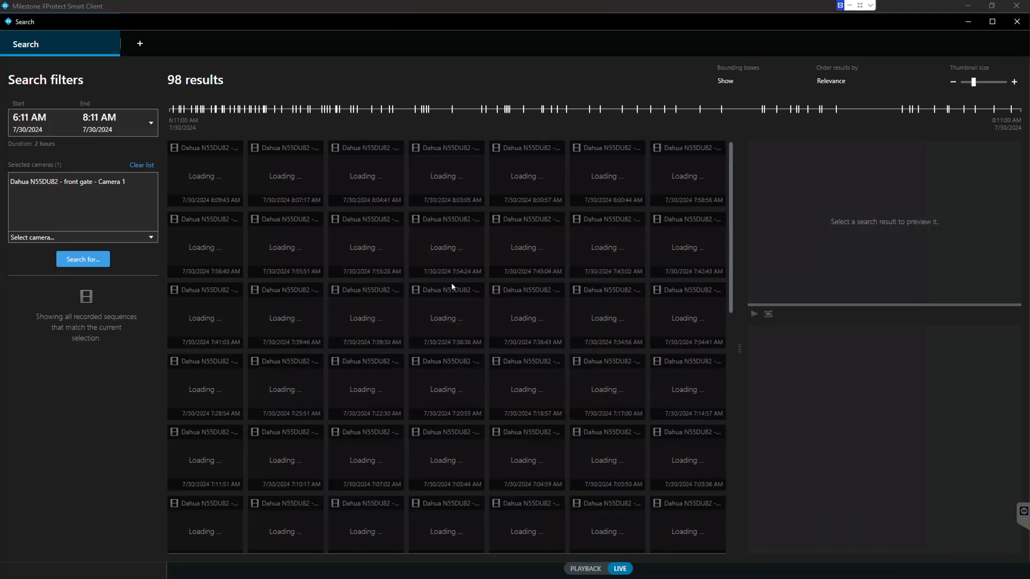
pyautogui.click(202, 8)
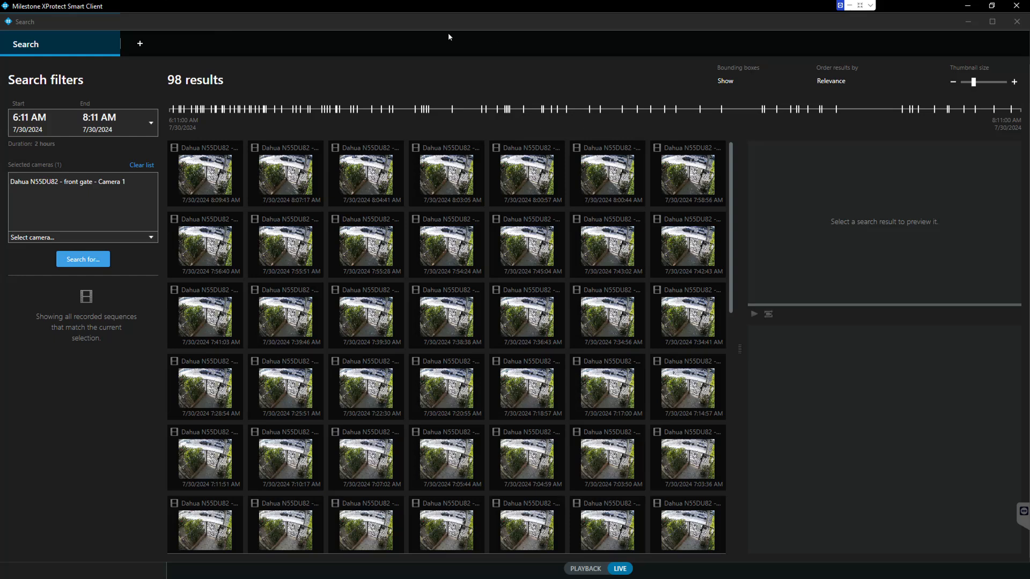
# Move and shrink the floating Search window over the live front gate view, and close it
pyautogui.moveTo(439, 30); pyautogui.dragTo(439, 154)
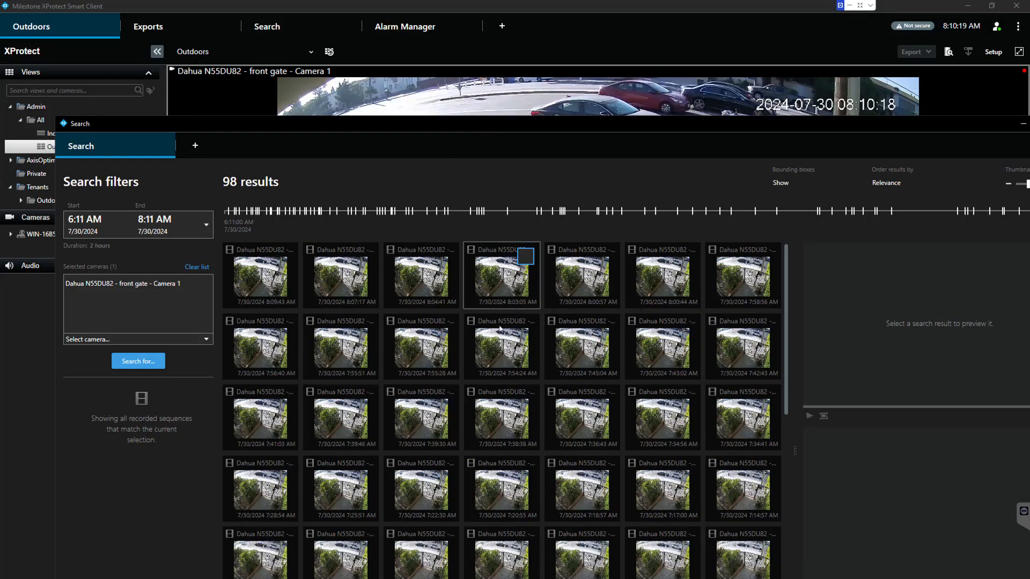
pyautogui.moveTo(56, 116); pyautogui.dragTo(216, 114)
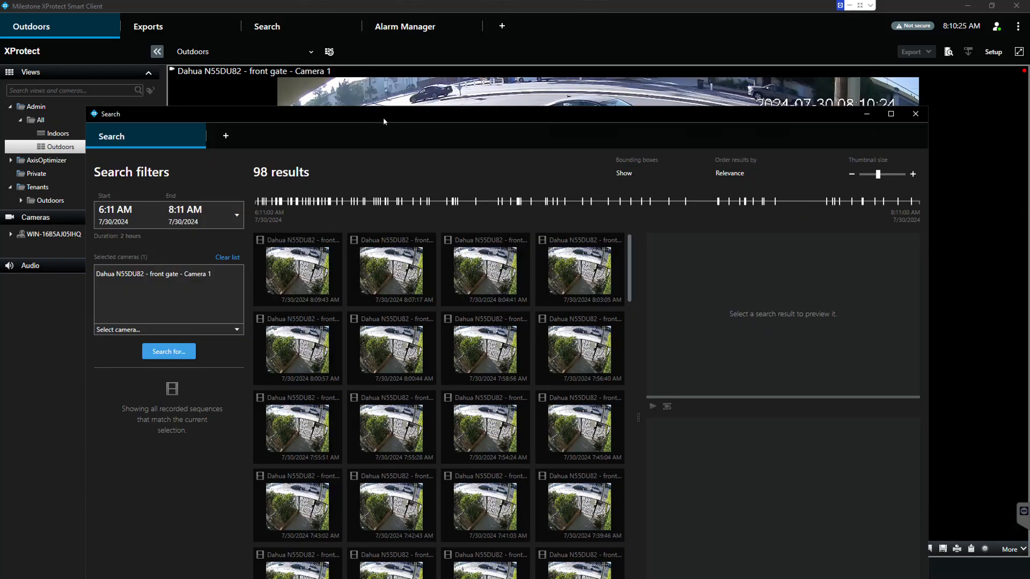
pyautogui.moveTo(369, 122); pyautogui.dragTo(444, 125)
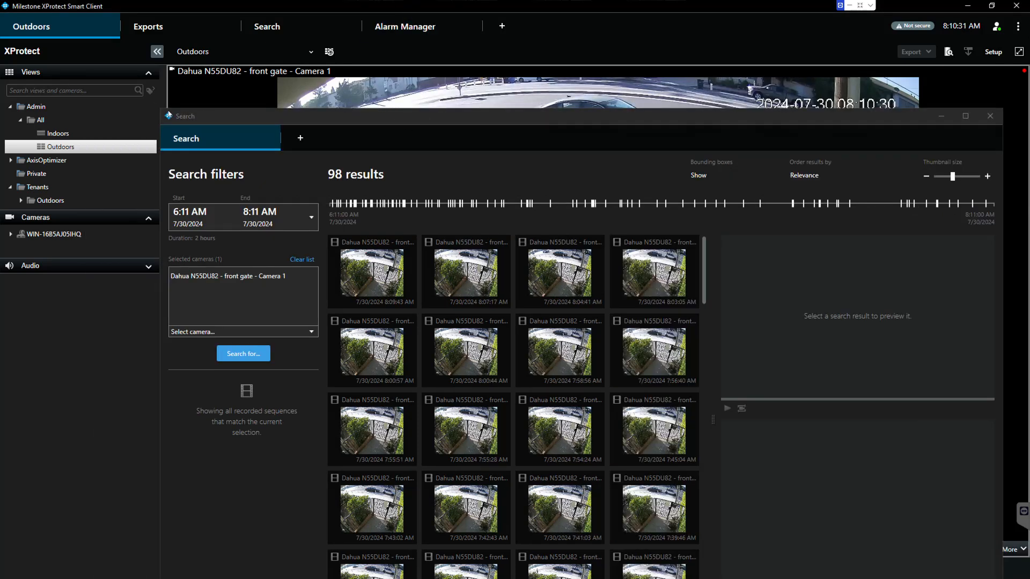
pyautogui.moveTo(162, 110); pyautogui.dragTo(370, 141)
pyautogui.moveTo(469, 146); pyautogui.dragTo(172, 125)
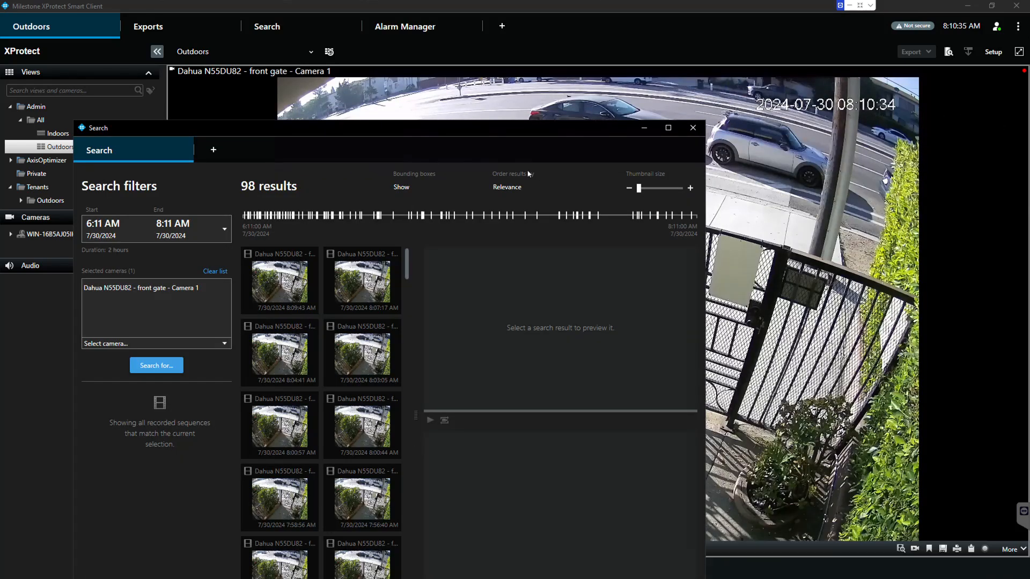
pyautogui.moveTo(397, 129); pyautogui.dragTo(439, 83)
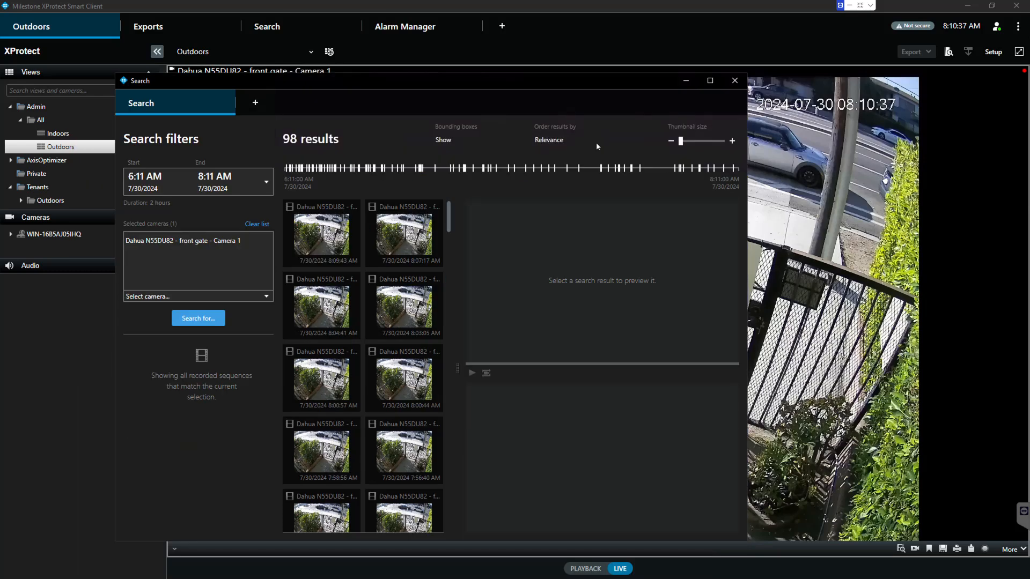
pyautogui.click(735, 81)
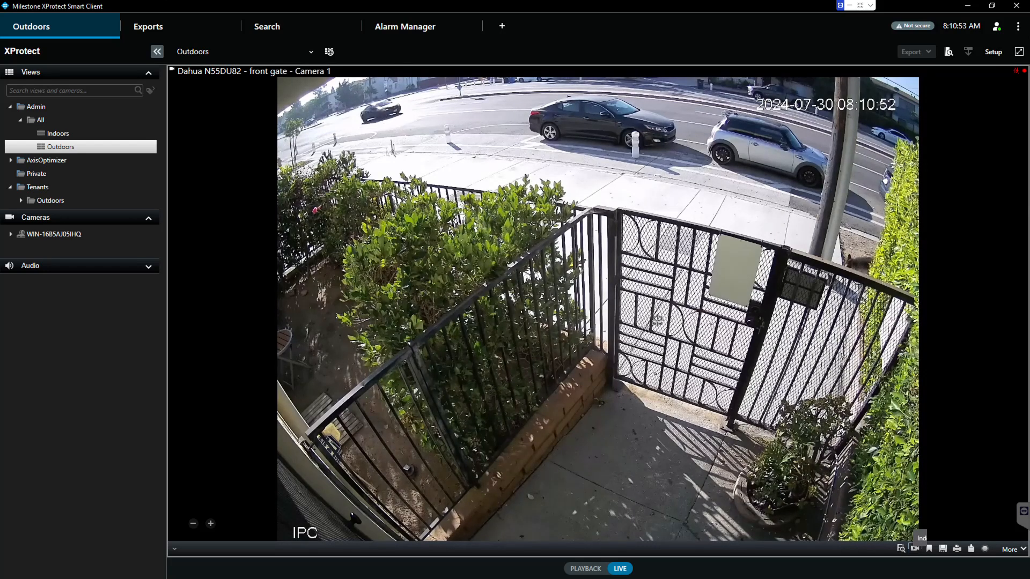
# Return to the camera grid, start independent playback on the front gate camera, and scrub its recording to about 8:10:54 AM
pyautogui.doubleClick(470, 284)
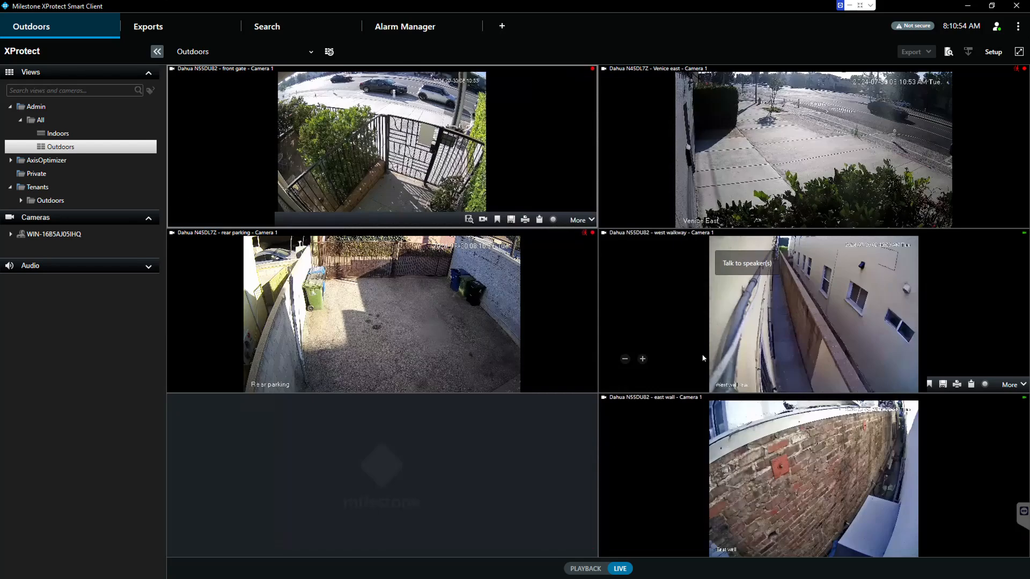
pyautogui.click(484, 220)
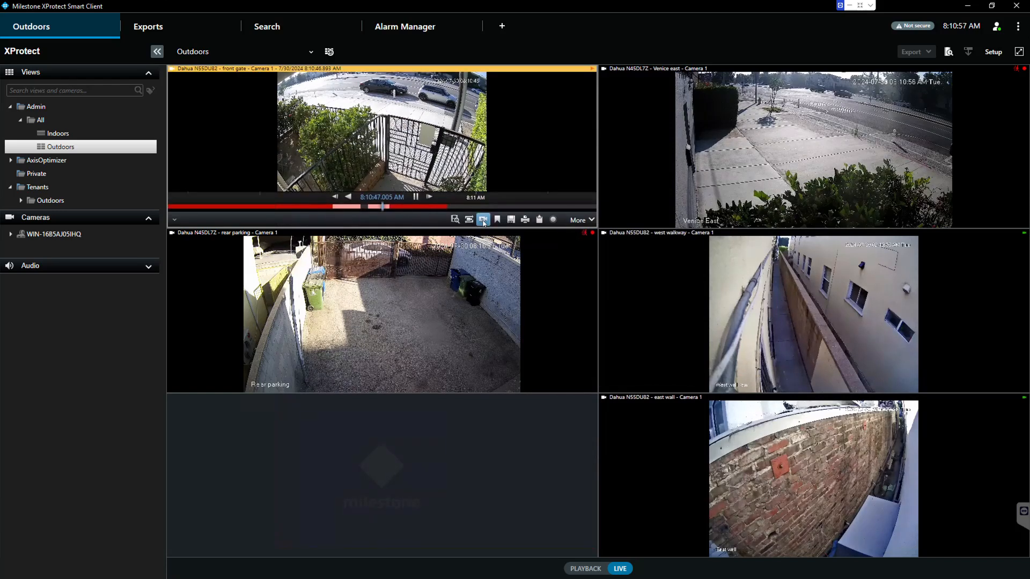
pyautogui.moveTo(296, 209); pyautogui.dragTo(250, 205)
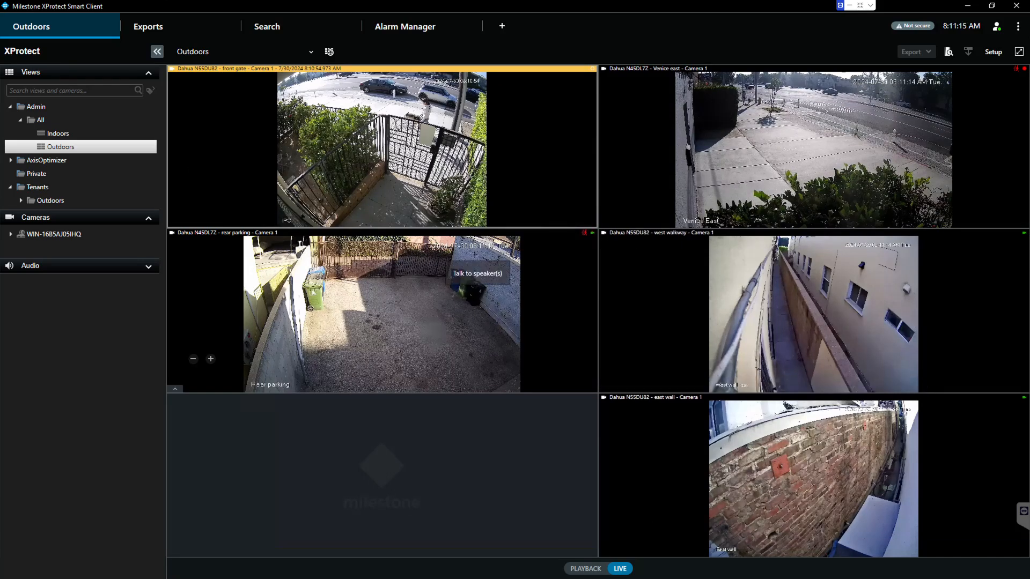
# Maximize the paused front gate recording, magnify the person walking the dog, and restore the full image
pyautogui.doubleClick(409, 167)
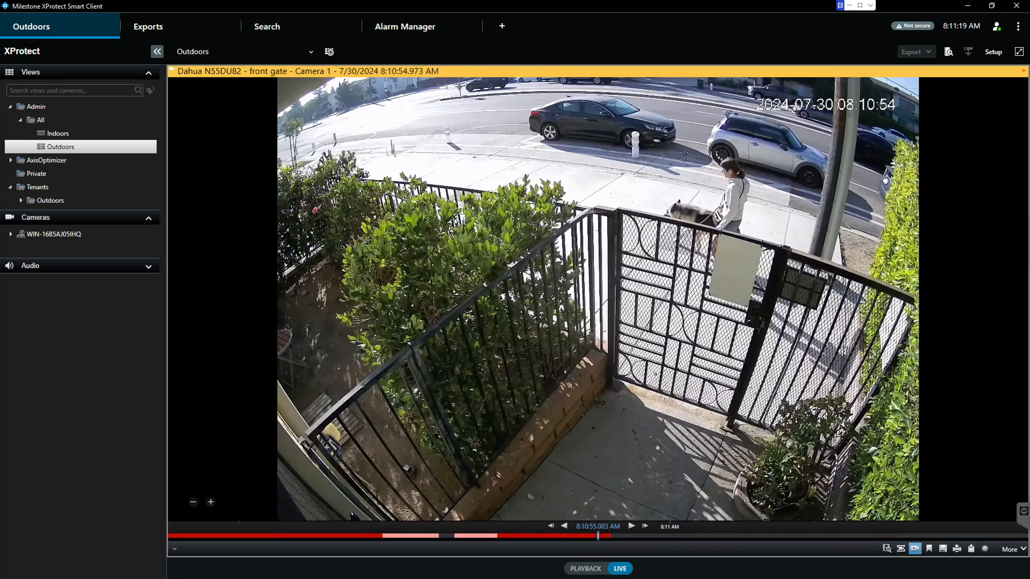
pyautogui.moveTo(831, 209); pyautogui.dragTo(725, 191)
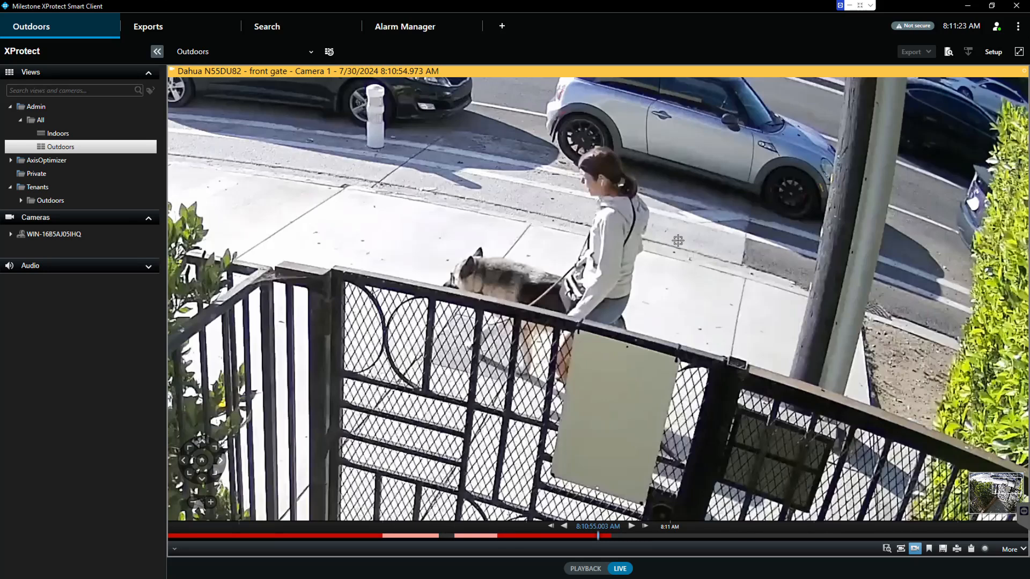
pyautogui.scroll(-5, 678, 240)
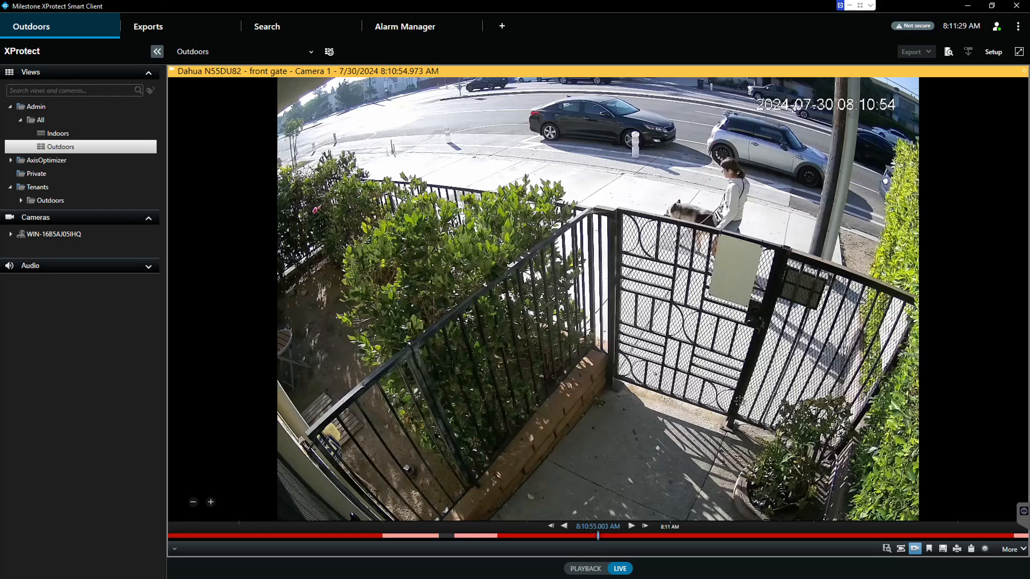
# Switch the front gate recording to the grid and back to maximized, and return the camera to live video
pyautogui.doubleClick(714, 244)
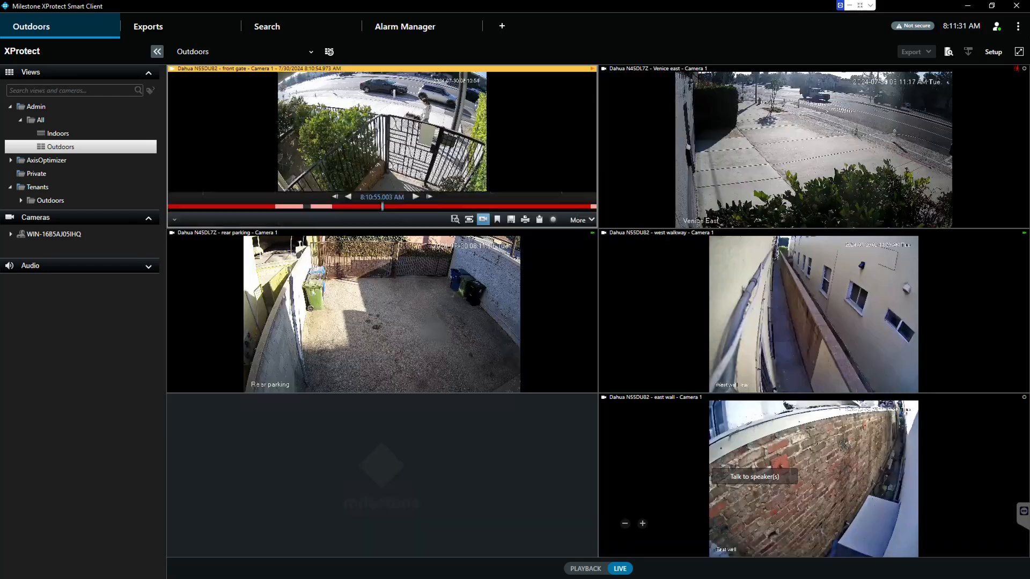
pyautogui.moveTo(489, 207)
pyautogui.doubleClick(487, 172)
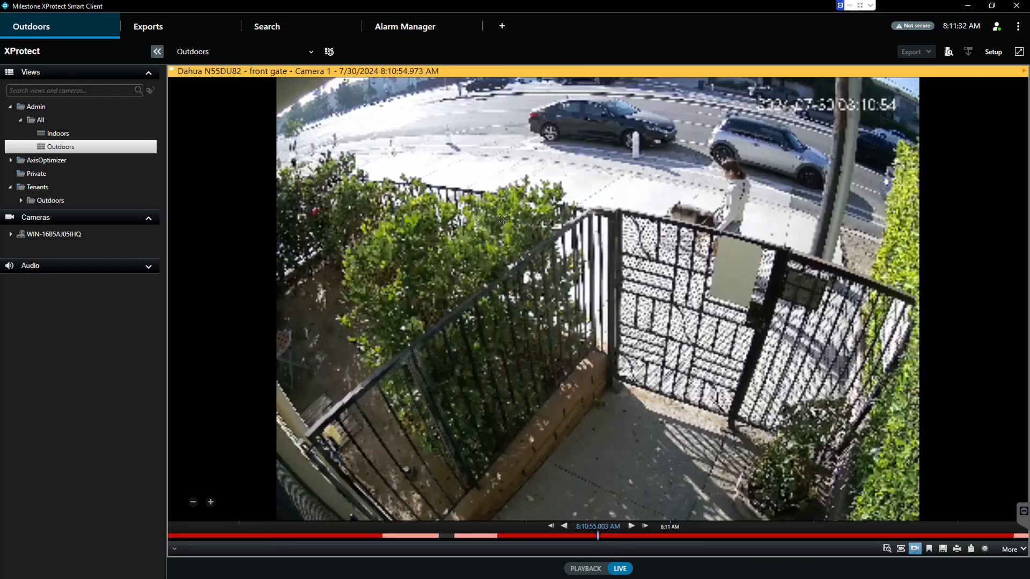
pyautogui.click(915, 549)
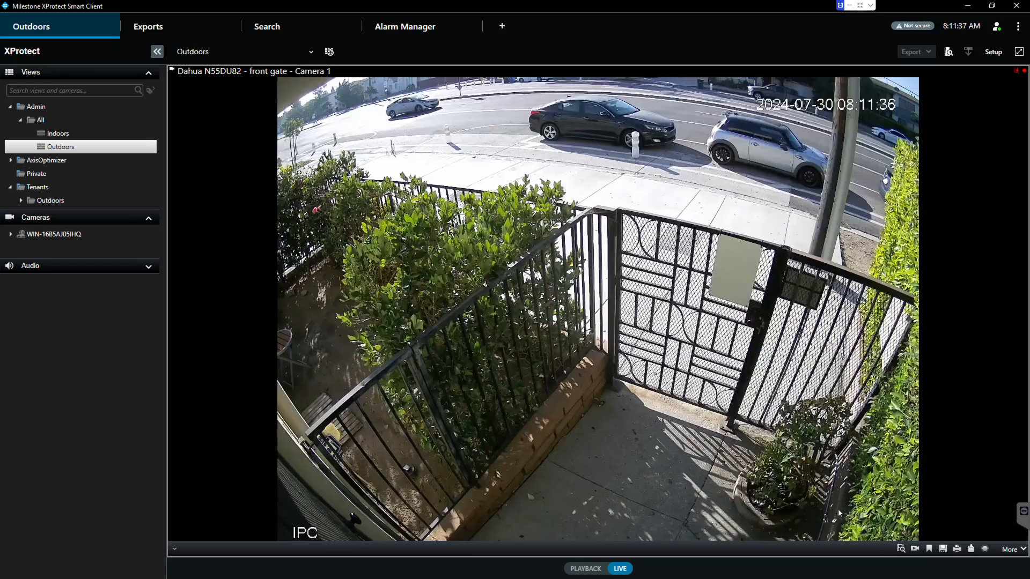
# Restart independent playback on the front gate camera and scrub its timeline back to the dog walker at about 8:10:54 AM
pyautogui.click(915, 548)
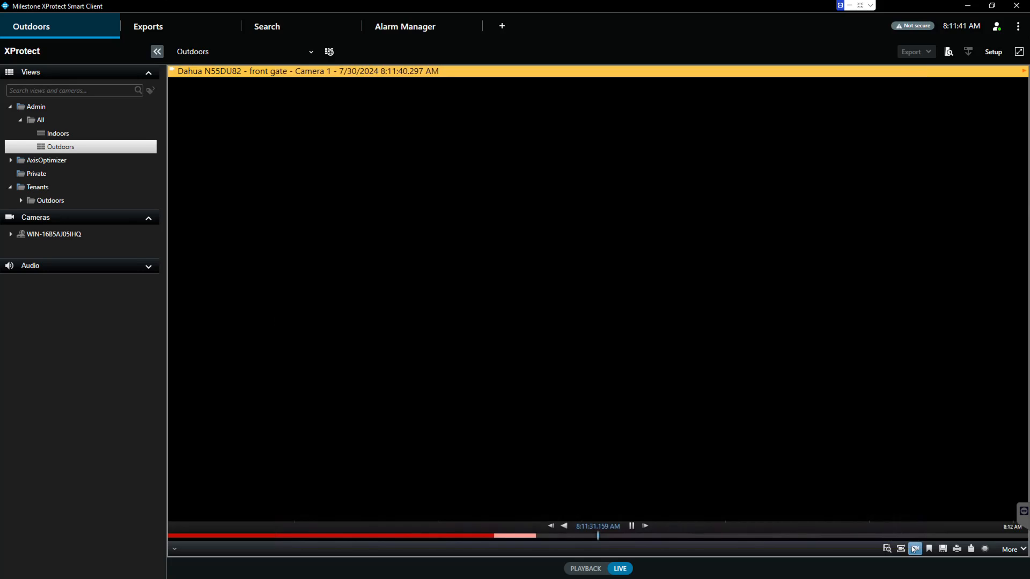
pyautogui.moveTo(749, 537); pyautogui.dragTo(880, 547)
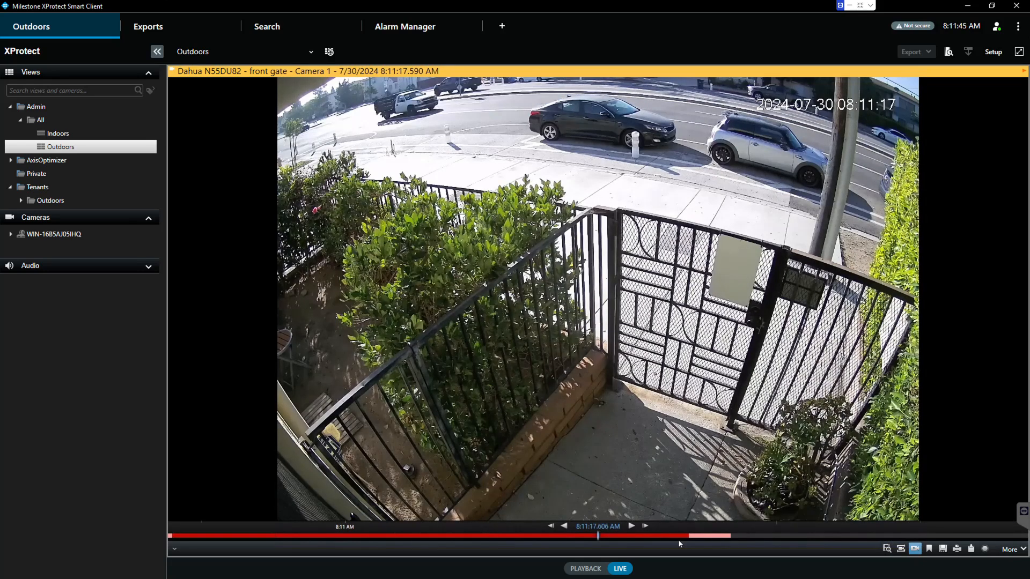
pyautogui.moveTo(675, 540)
pyautogui.mouseDown()
pyautogui.moveTo(741, 541)
pyautogui.moveTo(713, 540)
pyautogui.mouseUp()
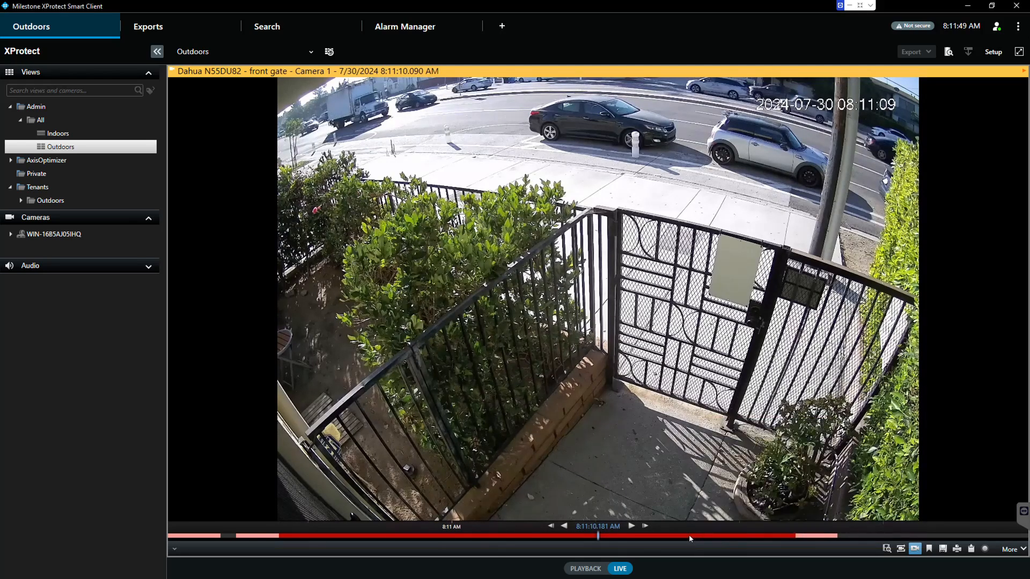
pyautogui.moveTo(687, 533); pyautogui.dragTo(630, 534)
pyautogui.moveTo(539, 536)
pyautogui.mouseDown()
pyautogui.moveTo(740, 537)
pyautogui.moveTo(657, 540)
pyautogui.moveTo(765, 549)
pyautogui.mouseUp()
pyautogui.moveTo(587, 536); pyautogui.dragTo(457, 532)
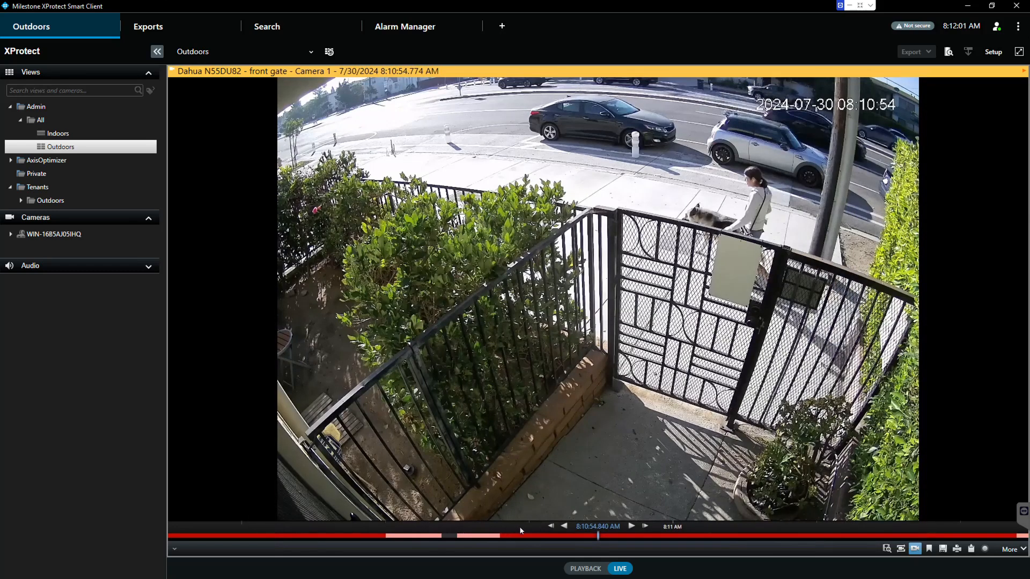
# Play the front gate recording in reverse briefly, and step it forward frame by frame to about 8:10:55 AM
pyautogui.click(564, 527)
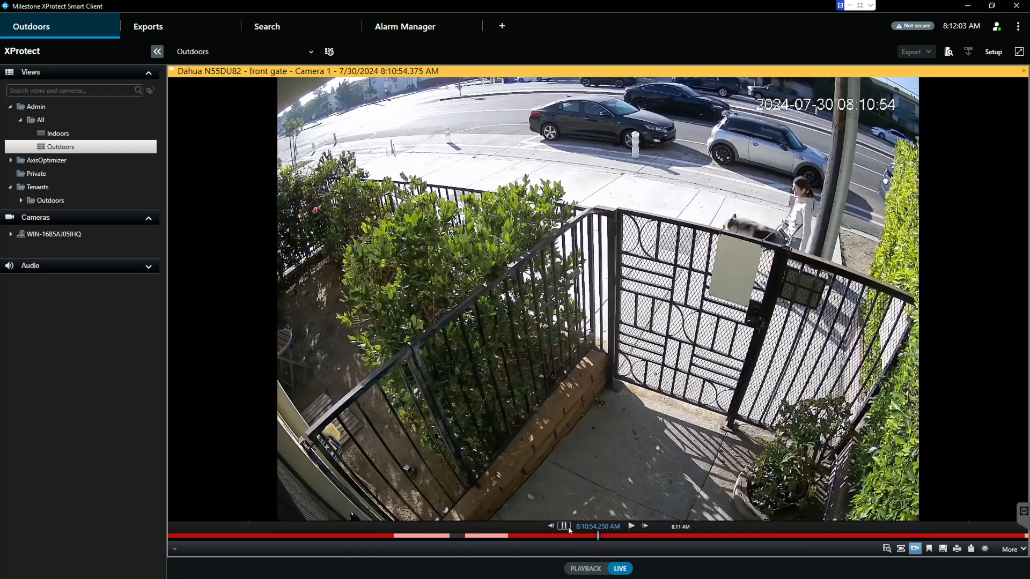
pyautogui.click(644, 529)
pyautogui.click(643, 529)
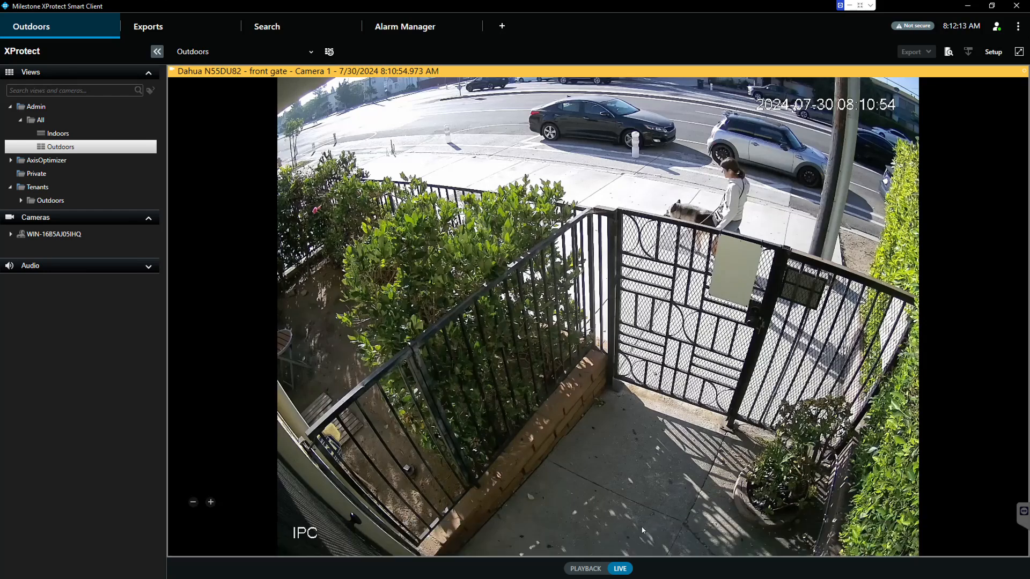
pyautogui.moveTo(644, 529)
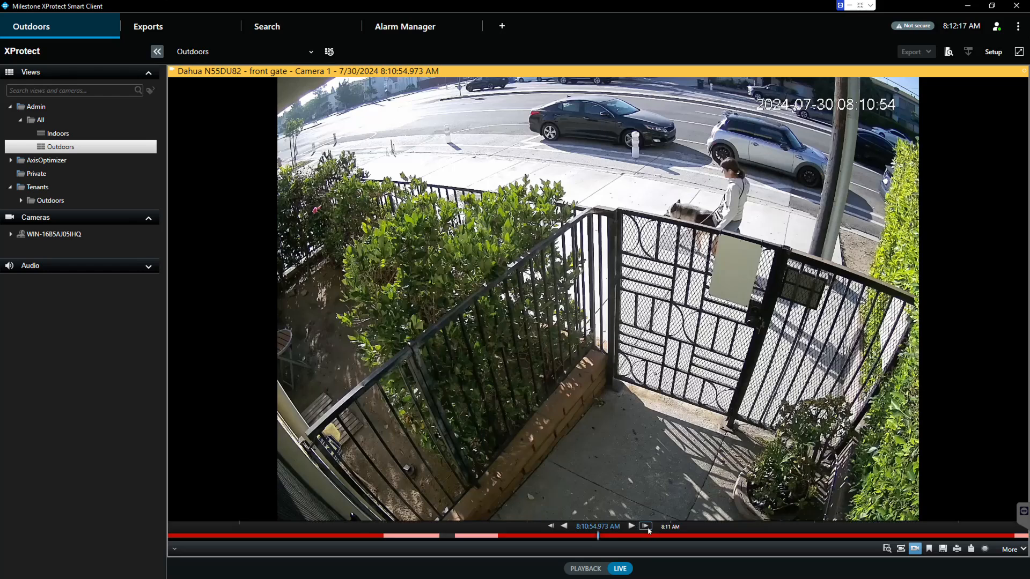
pyautogui.click(646, 529)
pyautogui.click(646, 530)
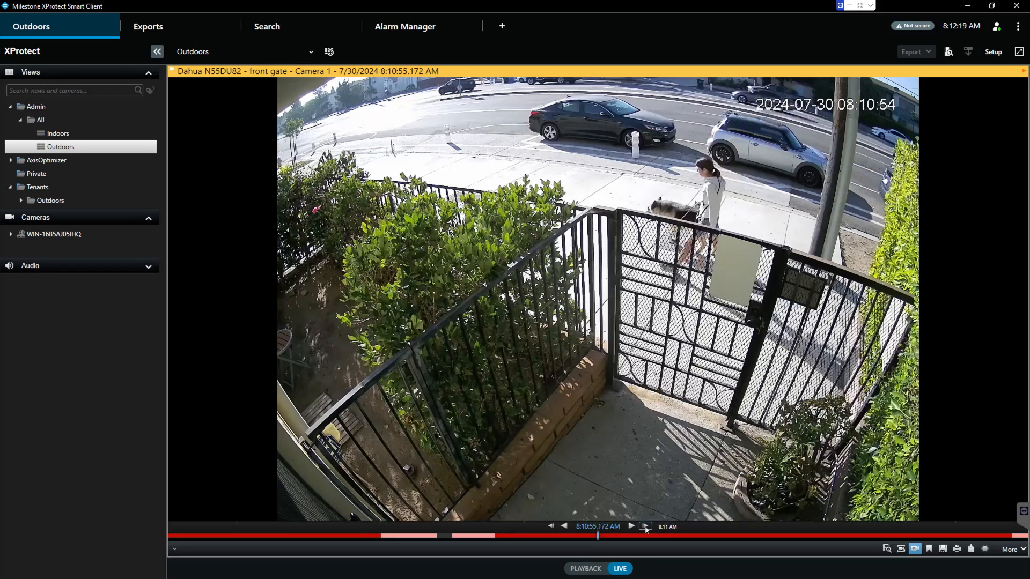
# Advance the paused front gate recording frame by frame until about 8:10:56 AM, following the dog walker past the gate
pyautogui.click(646, 528)
pyautogui.click(647, 528)
pyautogui.click(647, 528)
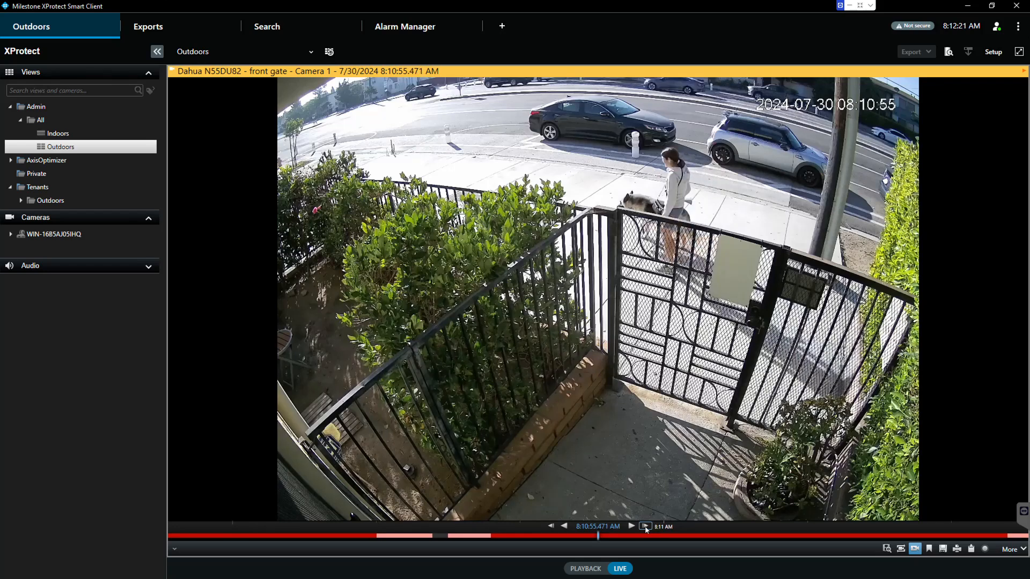
pyautogui.click(646, 529)
pyautogui.click(647, 529)
pyautogui.click(646, 529)
pyautogui.click(646, 529)
pyautogui.click(646, 529)
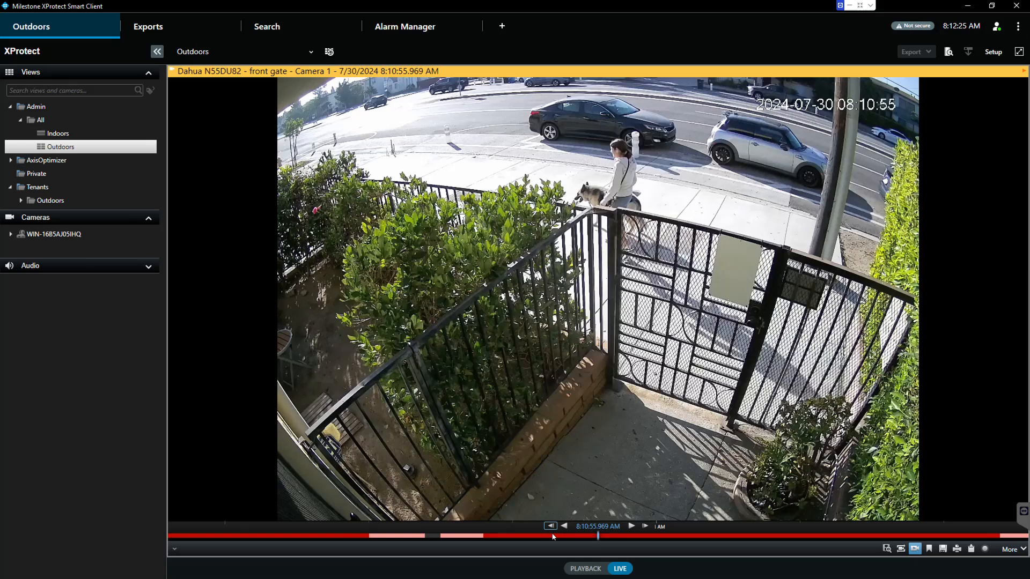
# Scrub the front gate recording forward and backward, stop at about 8:10:40 AM, and return the camera to live video
pyautogui.moveTo(661, 536); pyautogui.dragTo(552, 533)
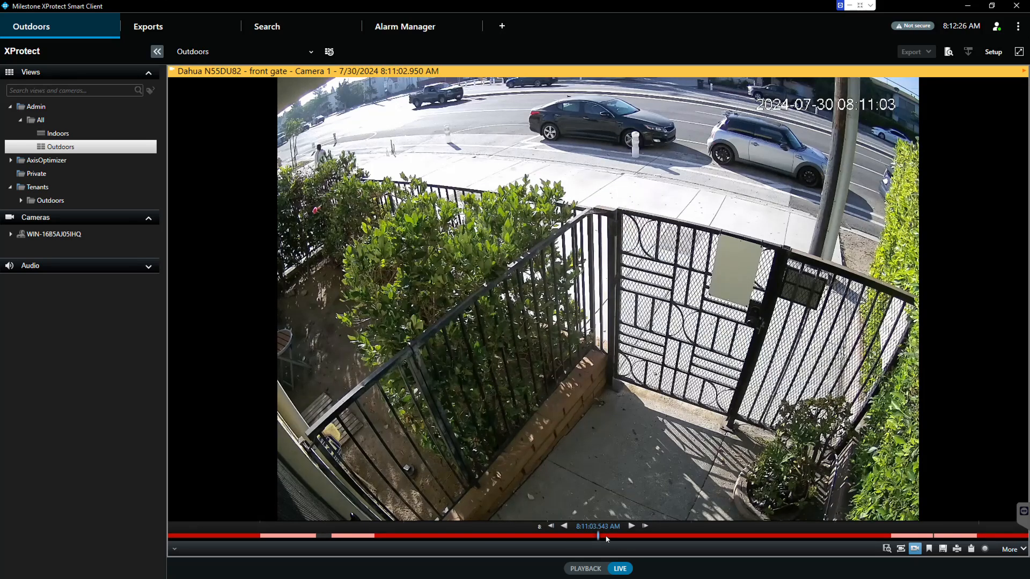
pyautogui.moveTo(655, 538)
pyautogui.mouseDown()
pyautogui.moveTo(669, 539)
pyautogui.moveTo(583, 538)
pyautogui.moveTo(687, 537)
pyautogui.moveTo(650, 539)
pyautogui.mouseUp()
pyautogui.moveTo(532, 536); pyautogui.dragTo(649, 539)
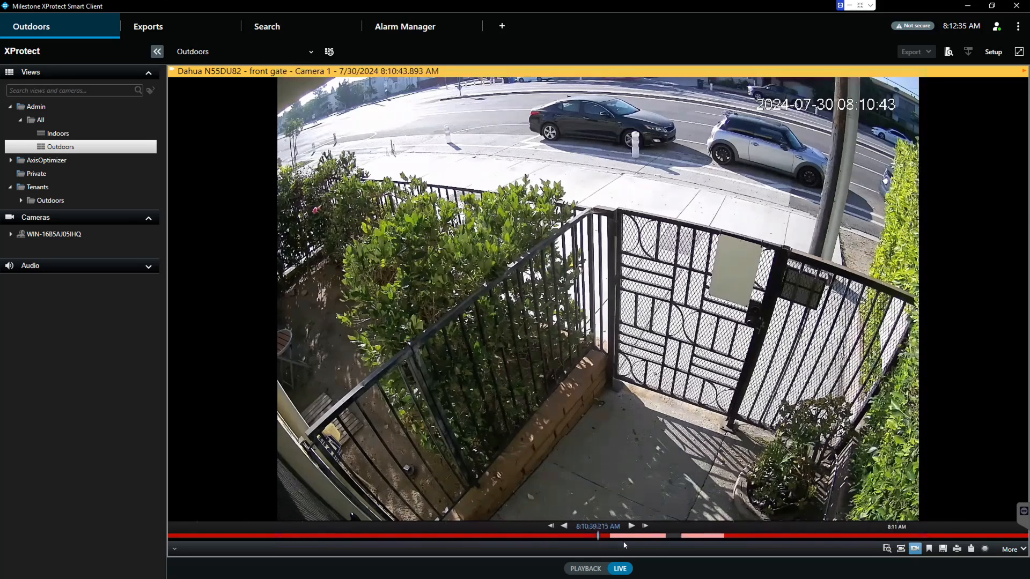
pyautogui.moveTo(686, 541); pyautogui.dragTo(727, 541)
pyautogui.moveTo(526, 539); pyautogui.dragTo(767, 540)
pyautogui.moveTo(625, 538)
pyautogui.mouseDown()
pyautogui.moveTo(690, 538)
pyautogui.moveTo(472, 536)
pyautogui.mouseUp()
pyautogui.moveTo(762, 539); pyautogui.dragTo(589, 536)
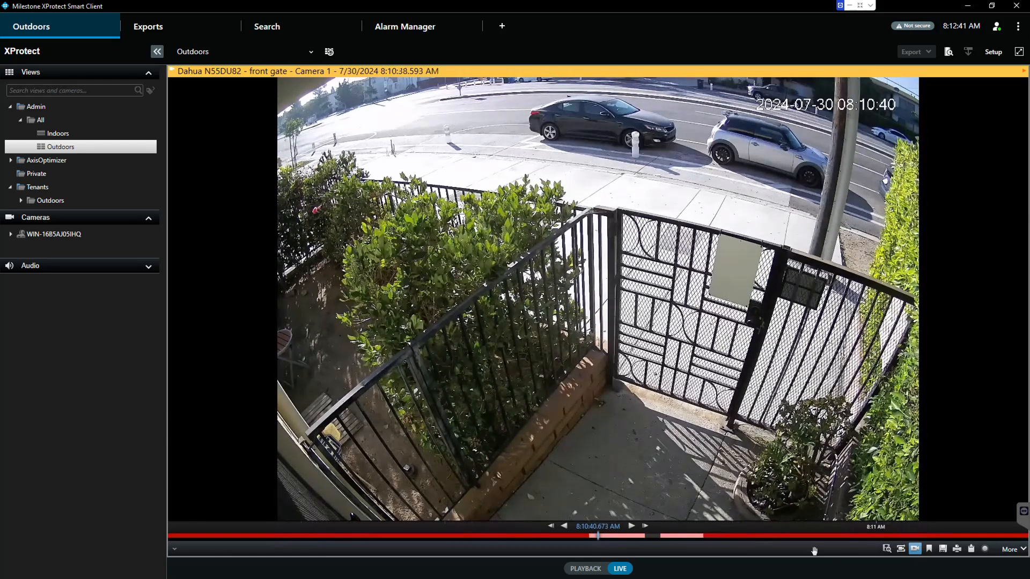
pyautogui.click(916, 551)
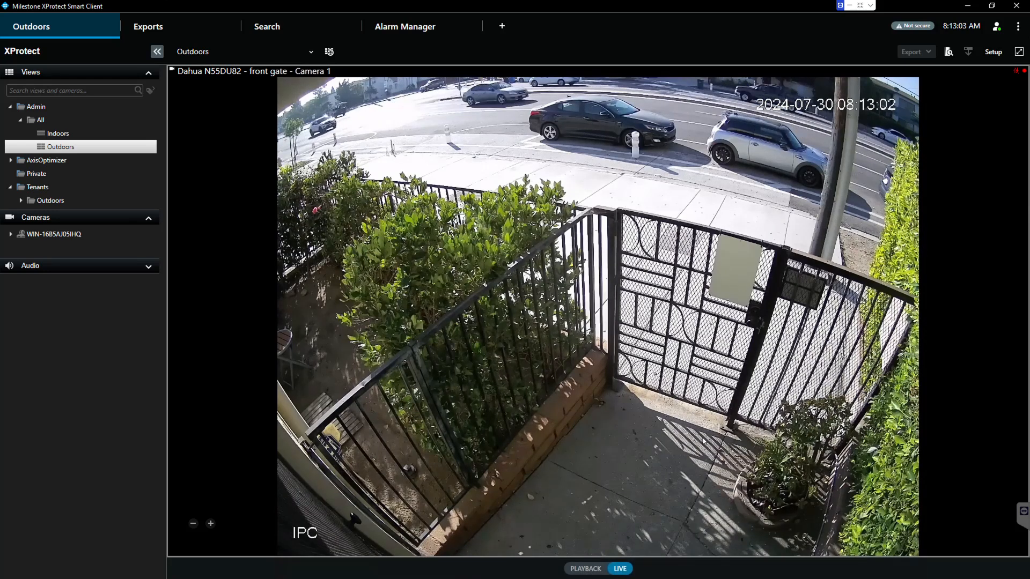
# Start independent playback on the front gate camera and scrub back to the person bending over at about 8:13:55 AM
pyautogui.moveTo(808, 442)
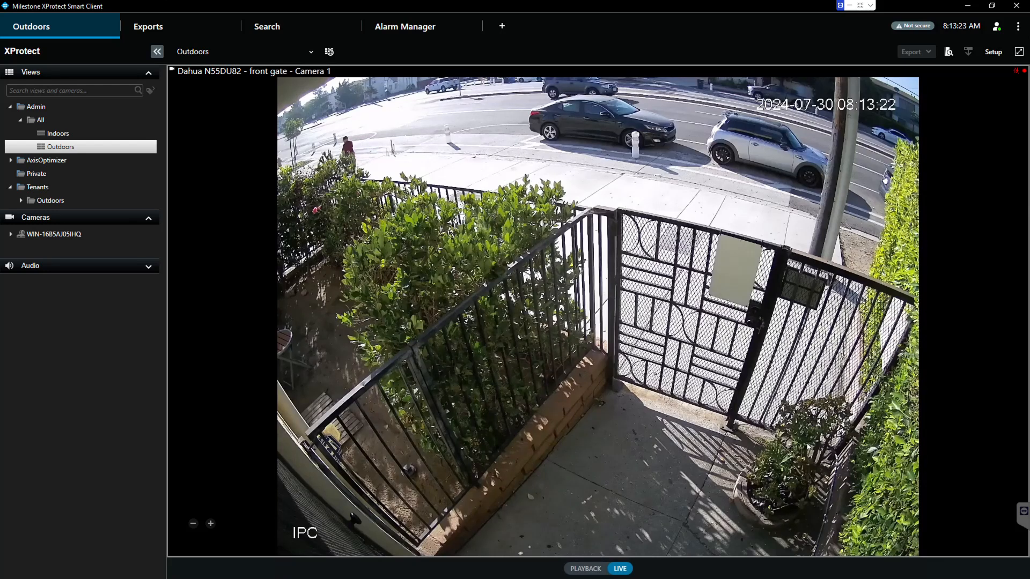
pyautogui.moveTo(926, 503)
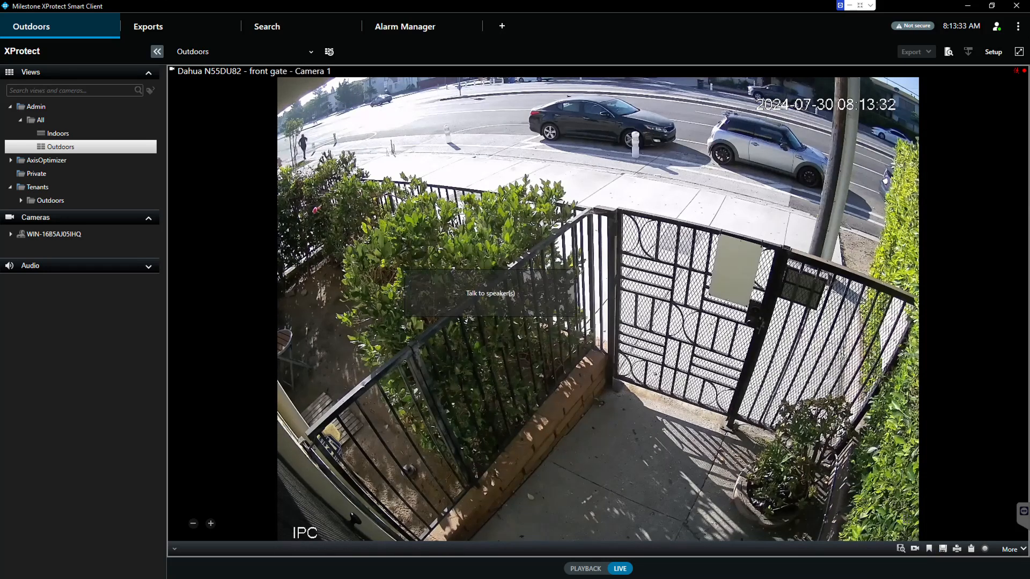
pyautogui.click(930, 551)
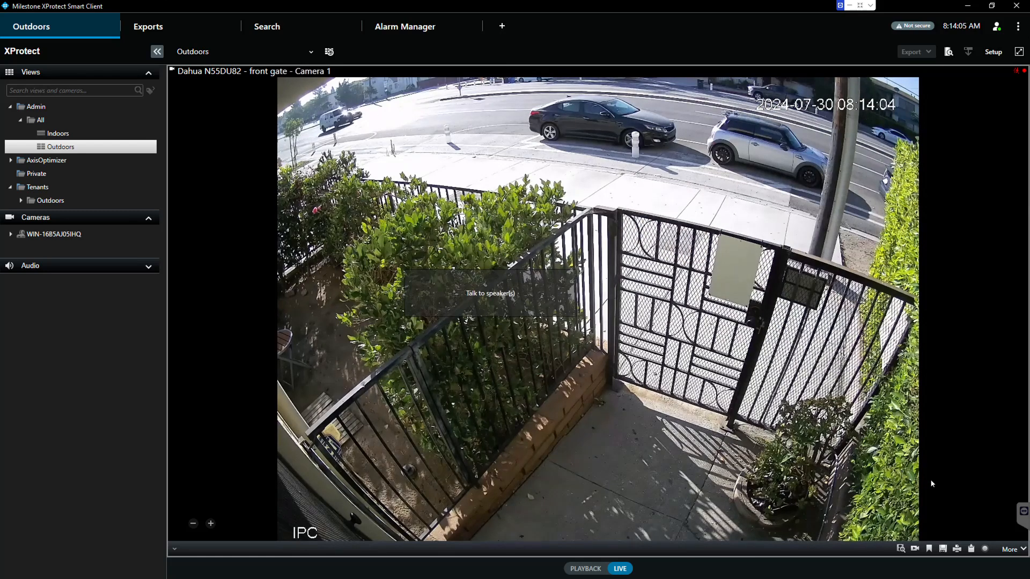
pyautogui.click(915, 550)
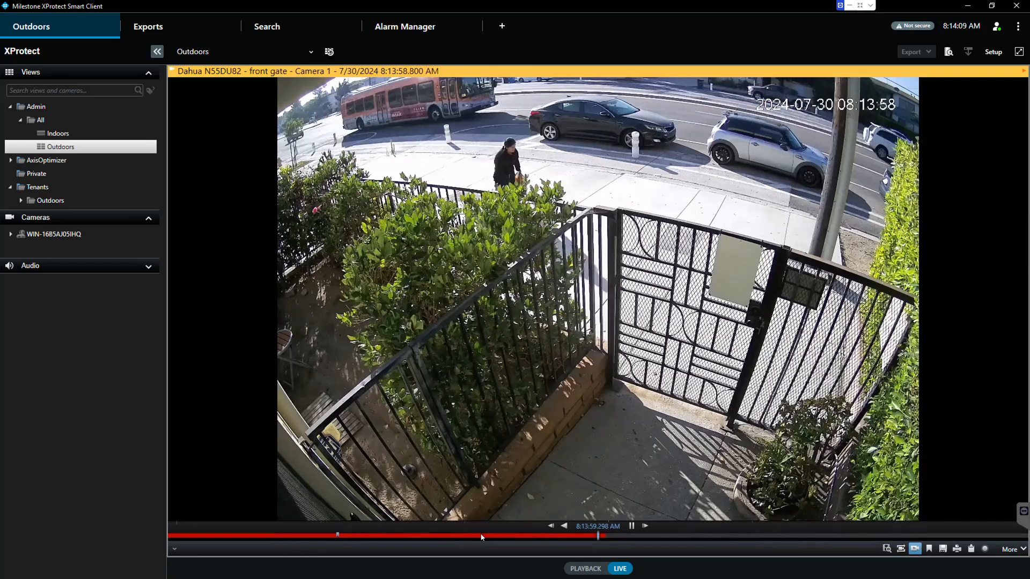
pyautogui.moveTo(481, 536); pyautogui.dragTo(543, 538)
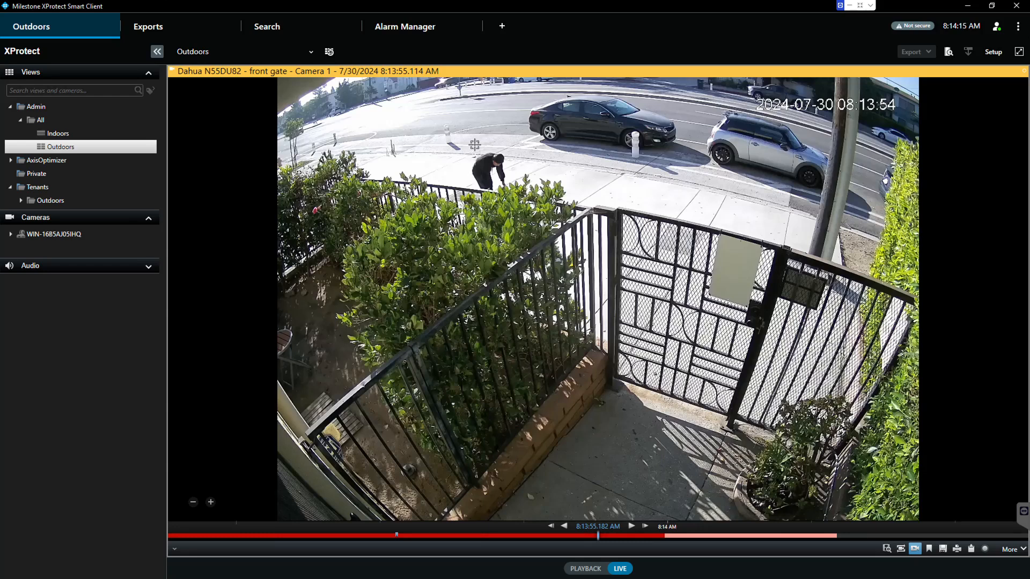
# Bookmark this moment with the headline 'woman is bending over improperly' and description 'this will cause back pain in the future.', and return to live video
pyautogui.click(931, 551)
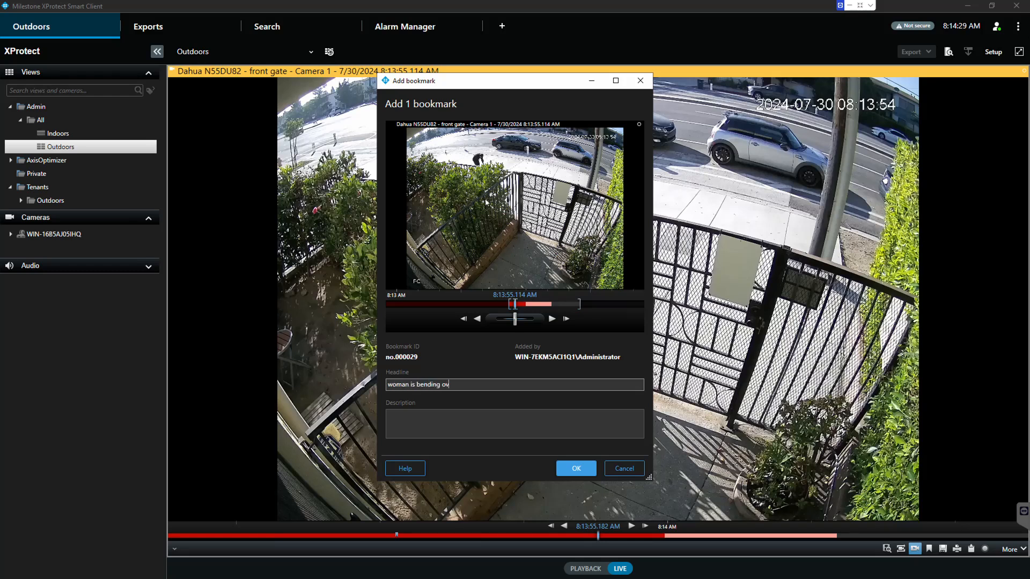
pyautogui.press('BackSpace')
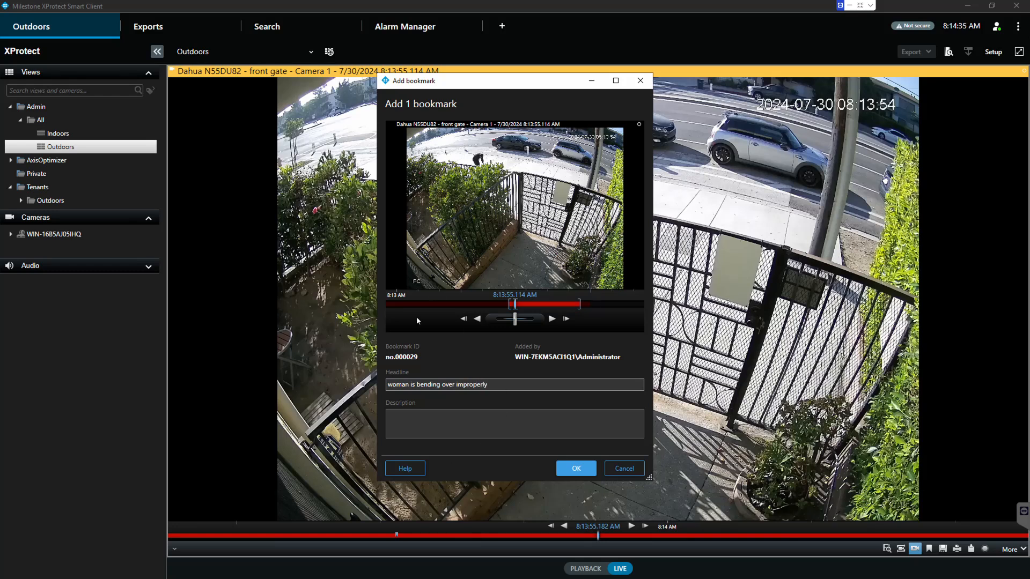
pyautogui.click(489, 423)
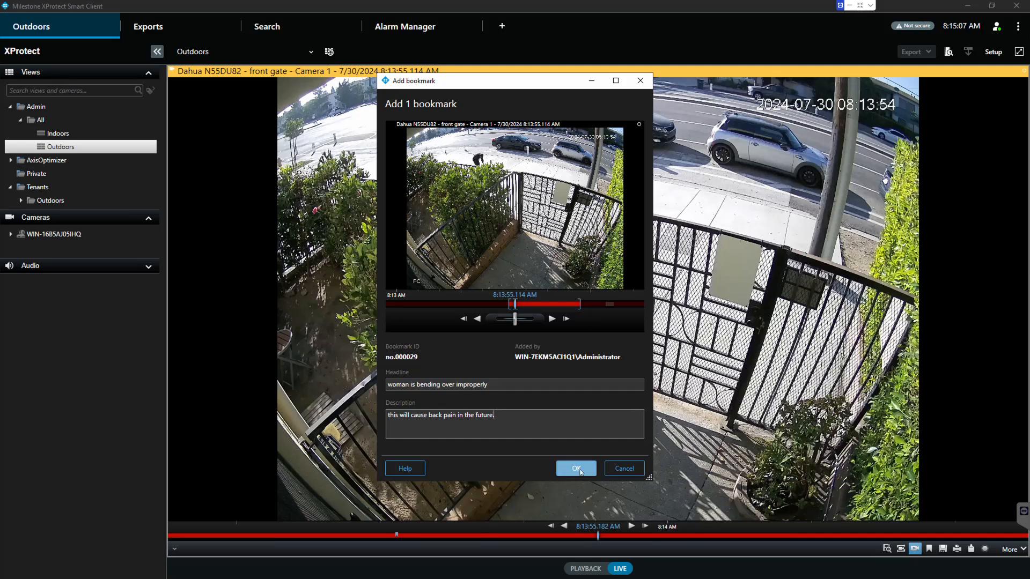
pyautogui.click(577, 469)
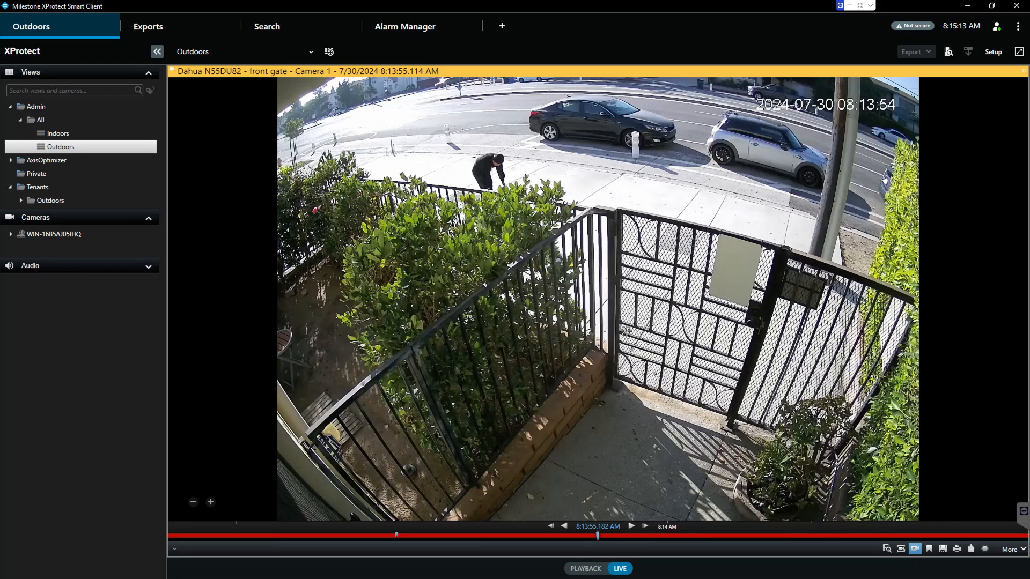
pyautogui.moveTo(770, 390)
pyautogui.click(915, 549)
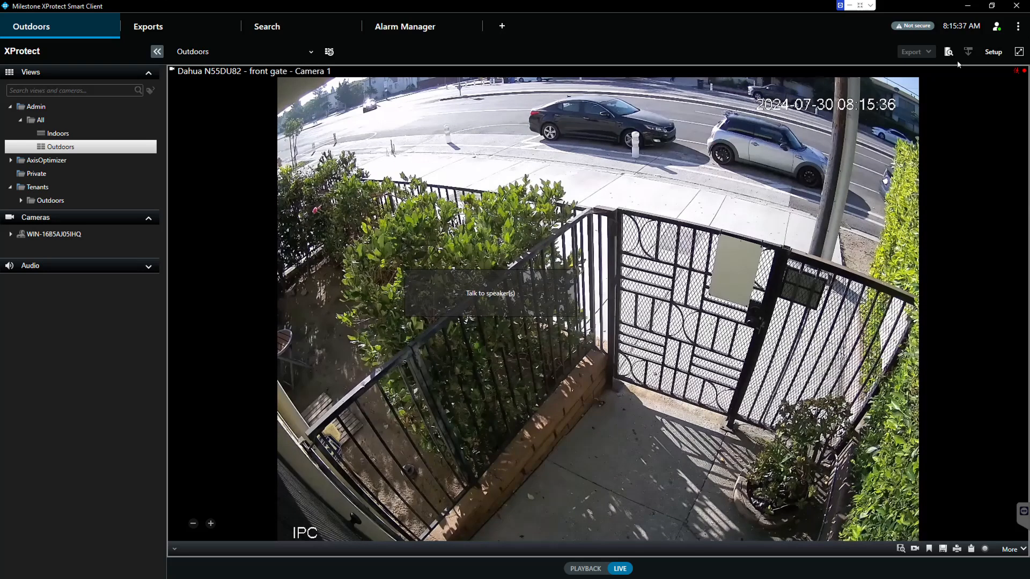
# Check the path to snapshots in the client's application settings and close the settings
pyautogui.click(1020, 28)
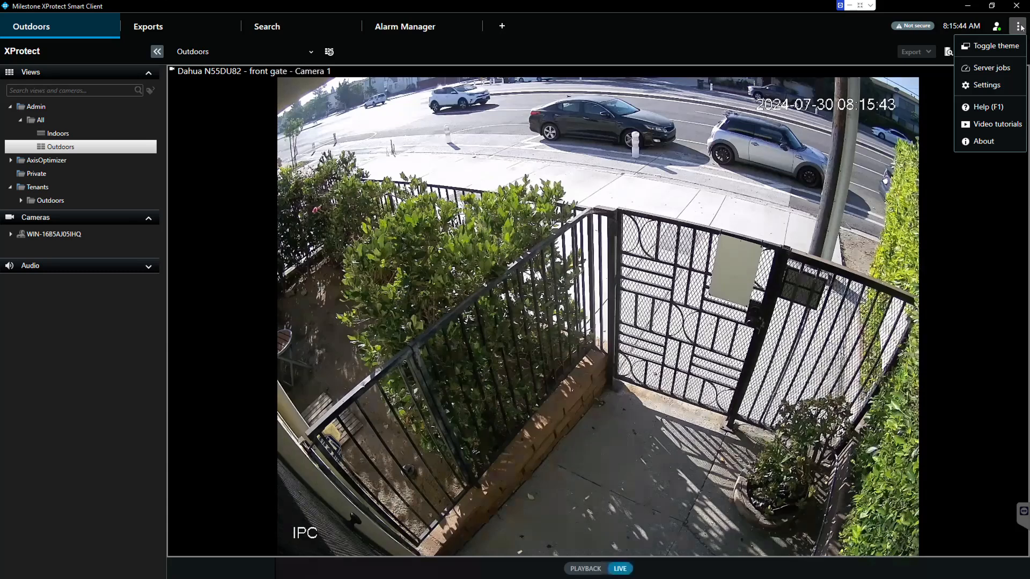
pyautogui.click(986, 86)
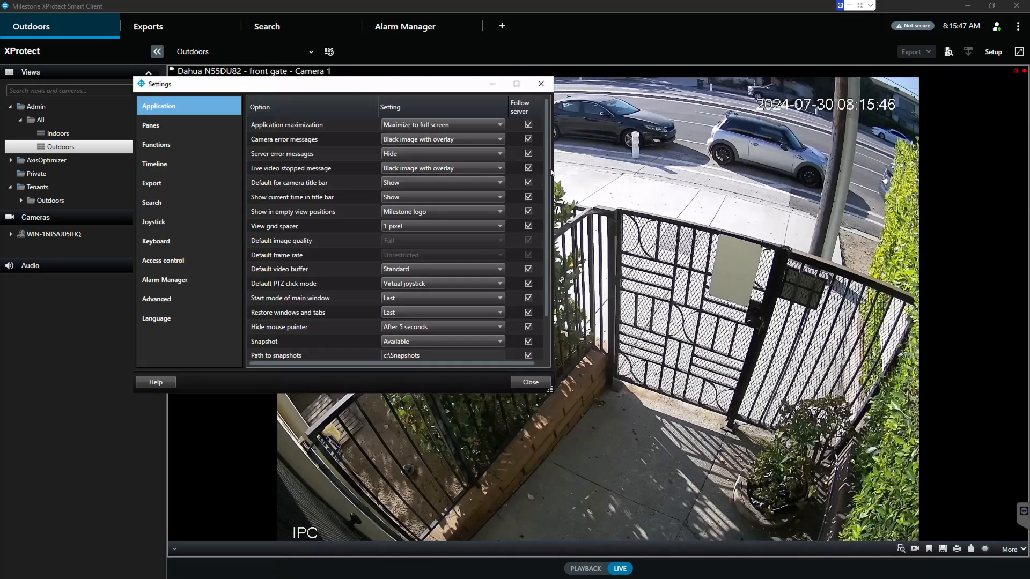
pyautogui.scroll(-1, 547, 166)
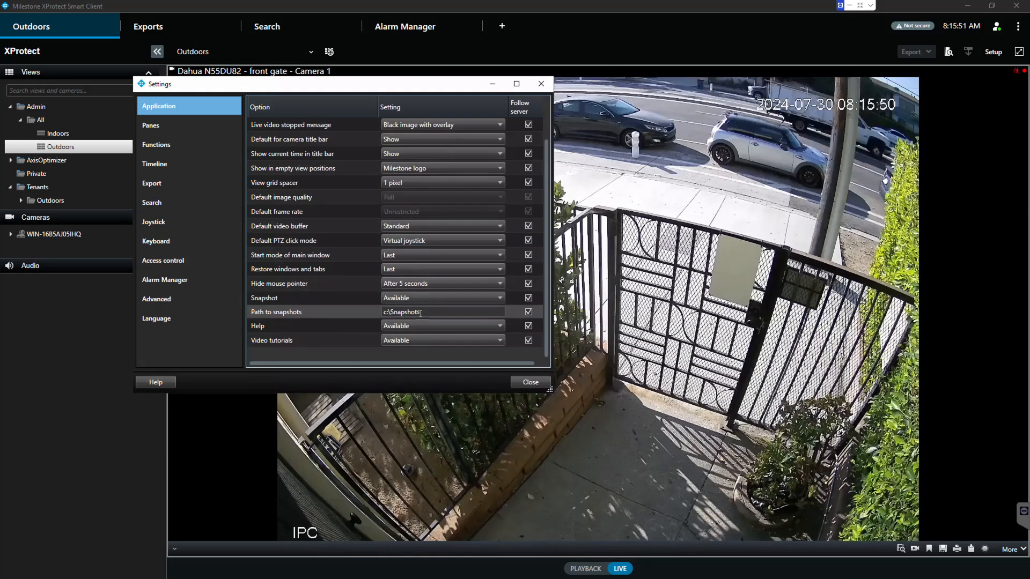
pyautogui.moveTo(424, 312); pyautogui.dragTo(383, 312)
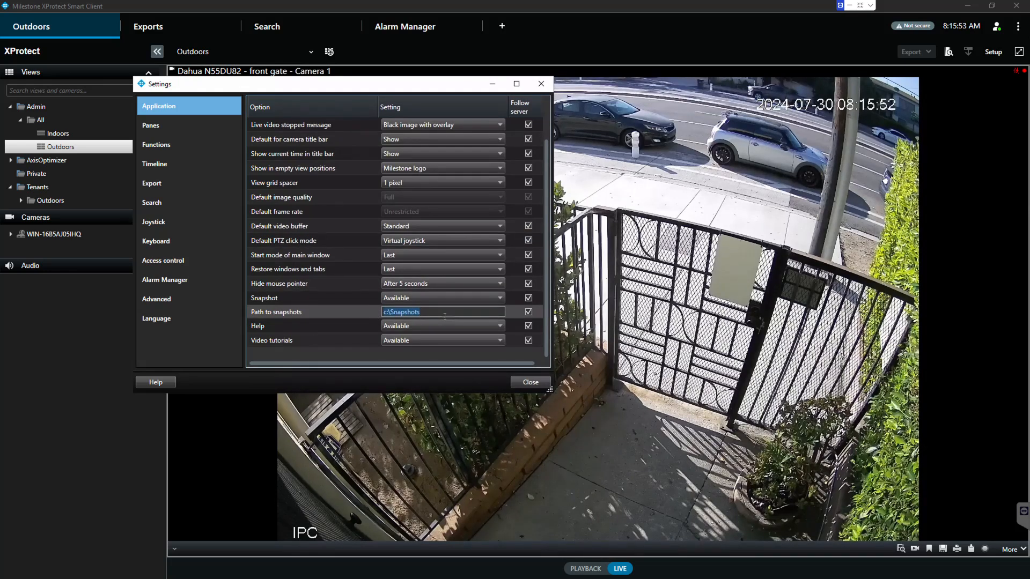
pyautogui.click(535, 384)
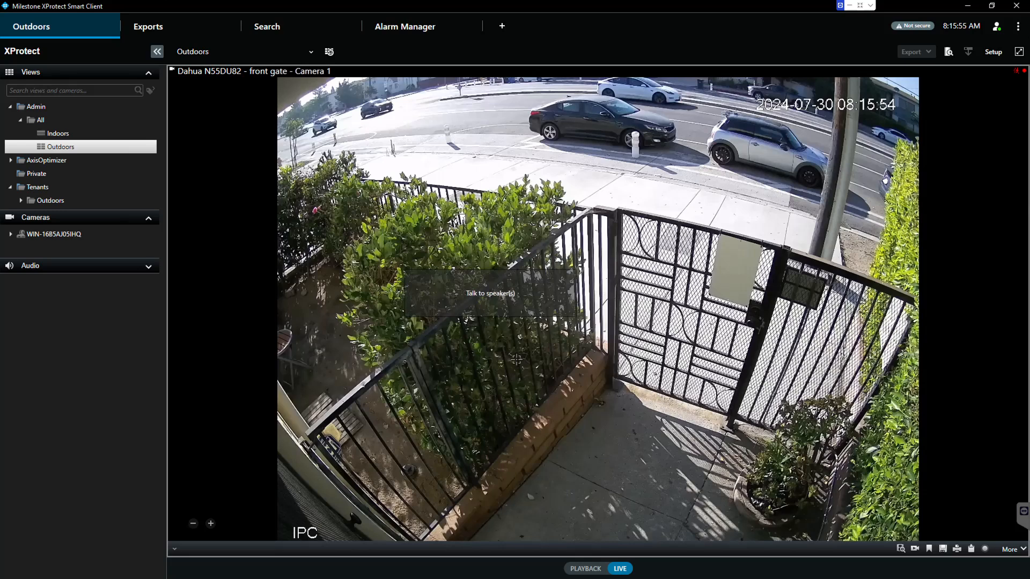
# Create a surveillance report of the front gate camera's current image with the note 'potential crash in the parking lot'
pyautogui.click(956, 552)
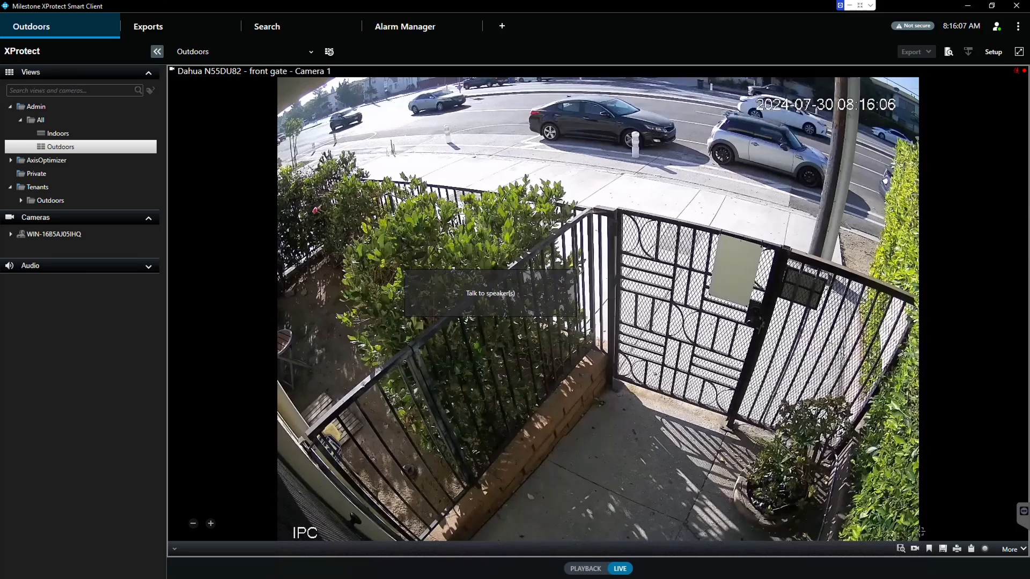
pyautogui.click(957, 549)
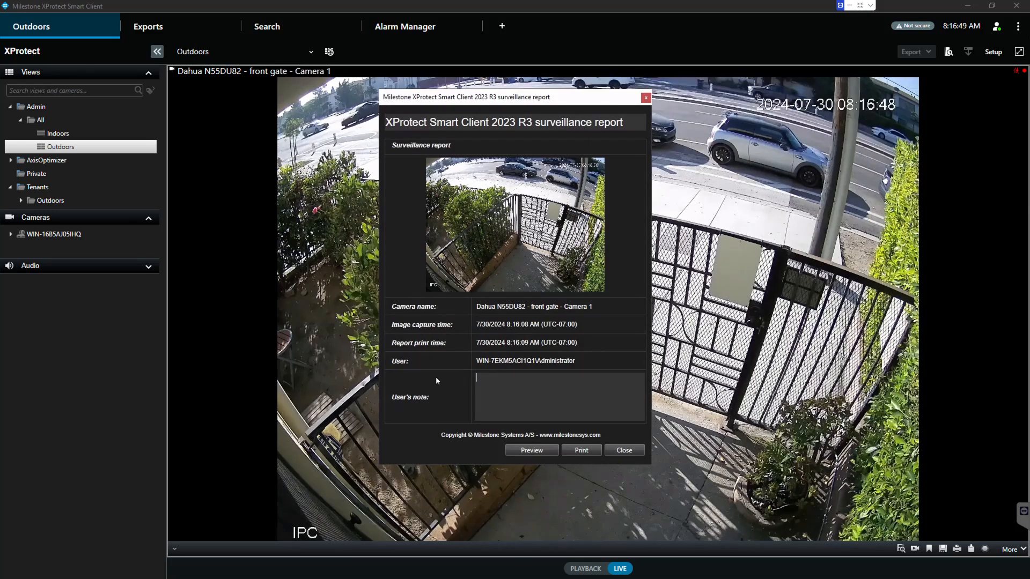
pyautogui.click(530, 394)
pyautogui.write('potential c')
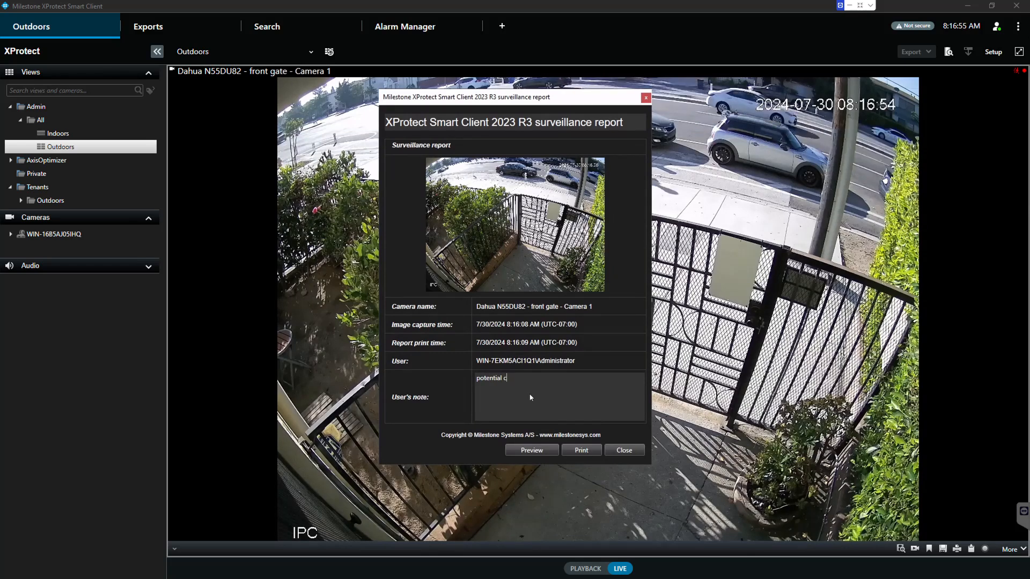
pyautogui.write('rash in the parking lot')
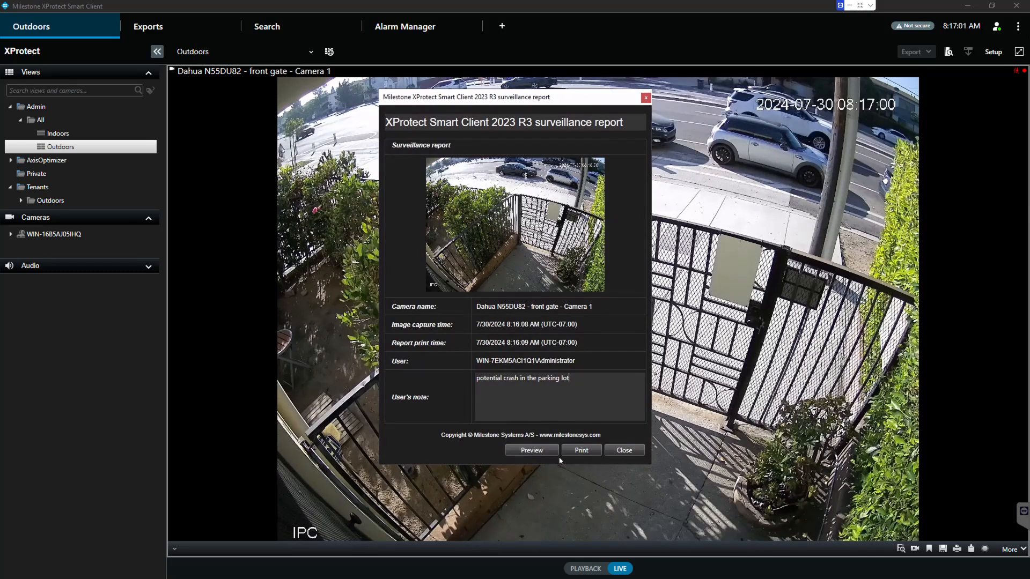
# Preview the surveillance report, look at the available printers without printing, and close the report
pyautogui.click(538, 452)
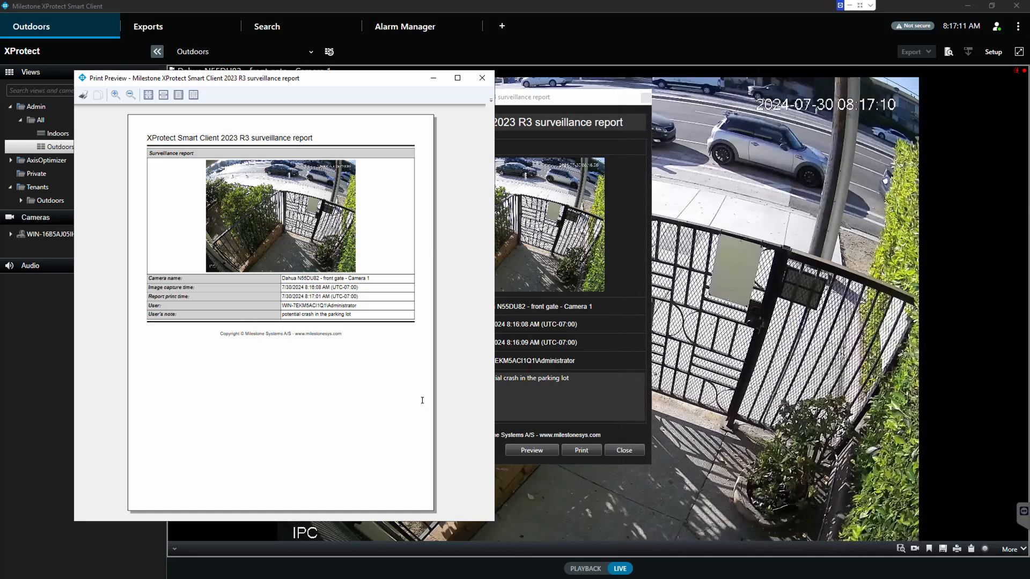
pyautogui.click(83, 97)
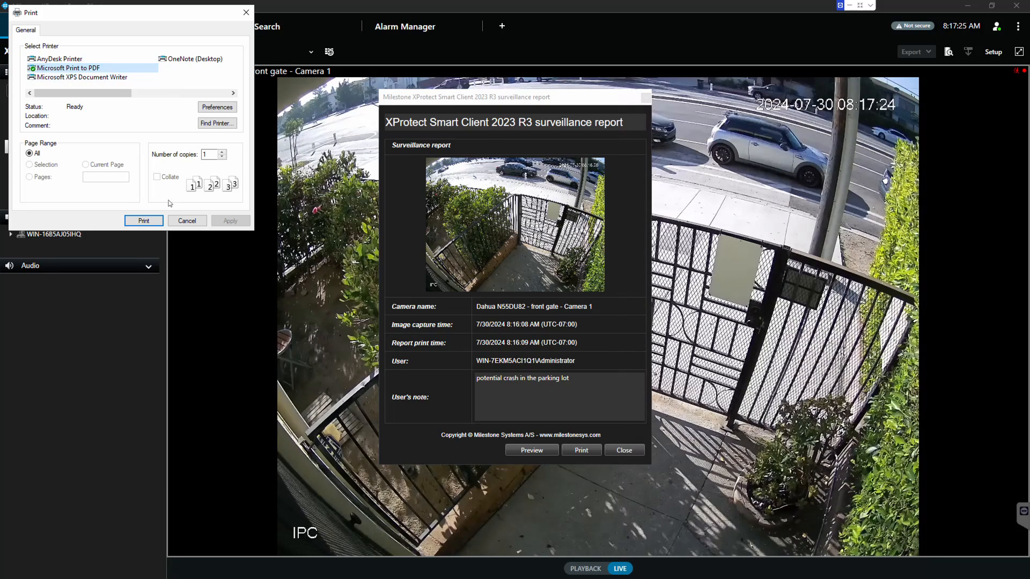
pyautogui.click(187, 221)
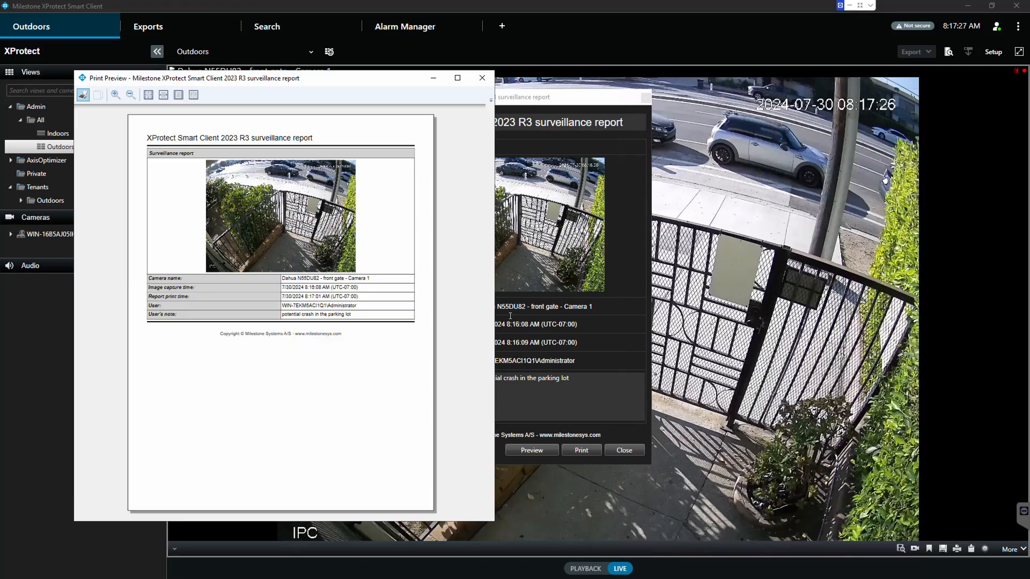
pyautogui.click(482, 77)
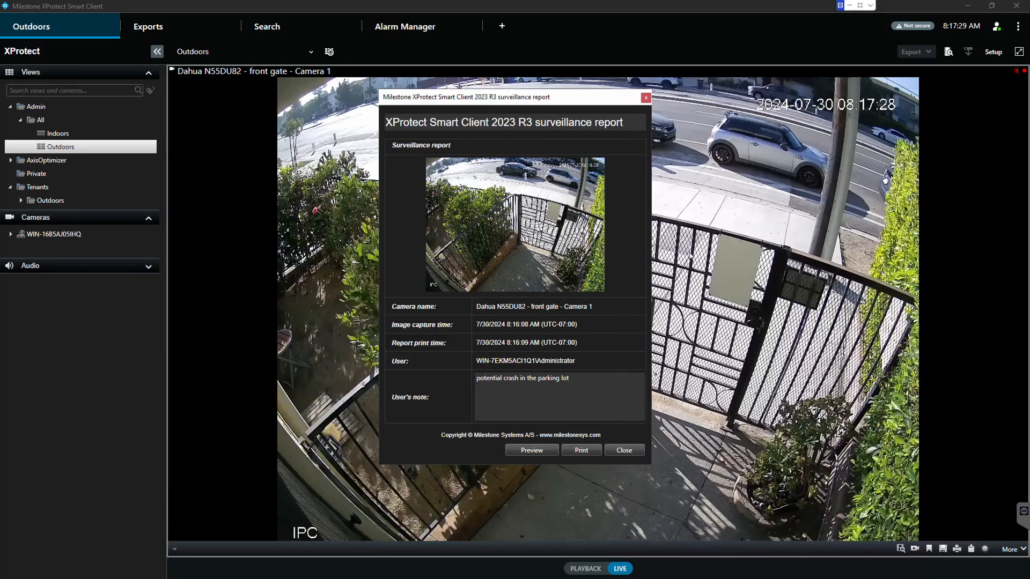
pyautogui.click(636, 455)
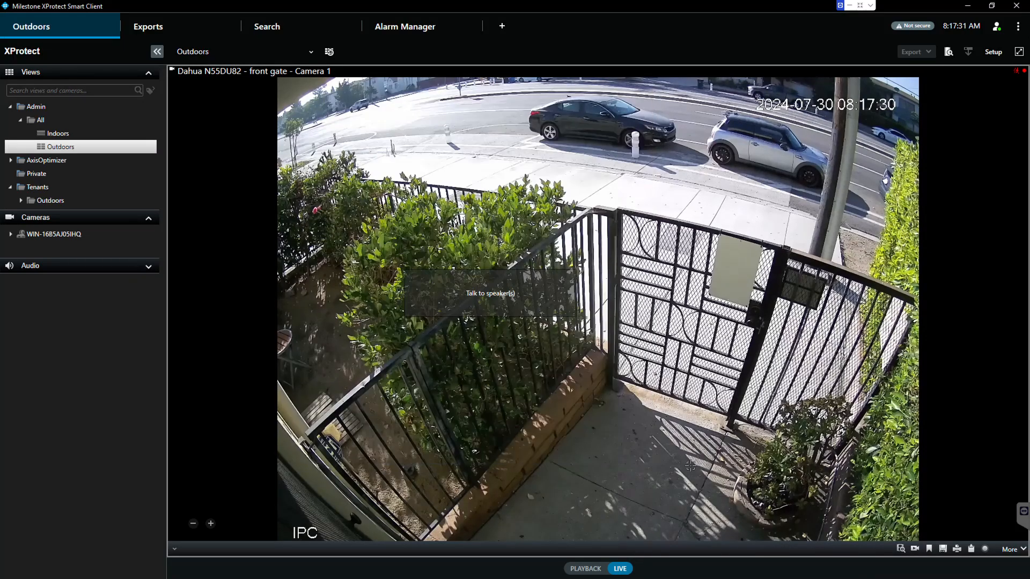
# Copy the front gate camera's current image to the clipboard and paste it into a blank Word document
pyautogui.click(971, 550)
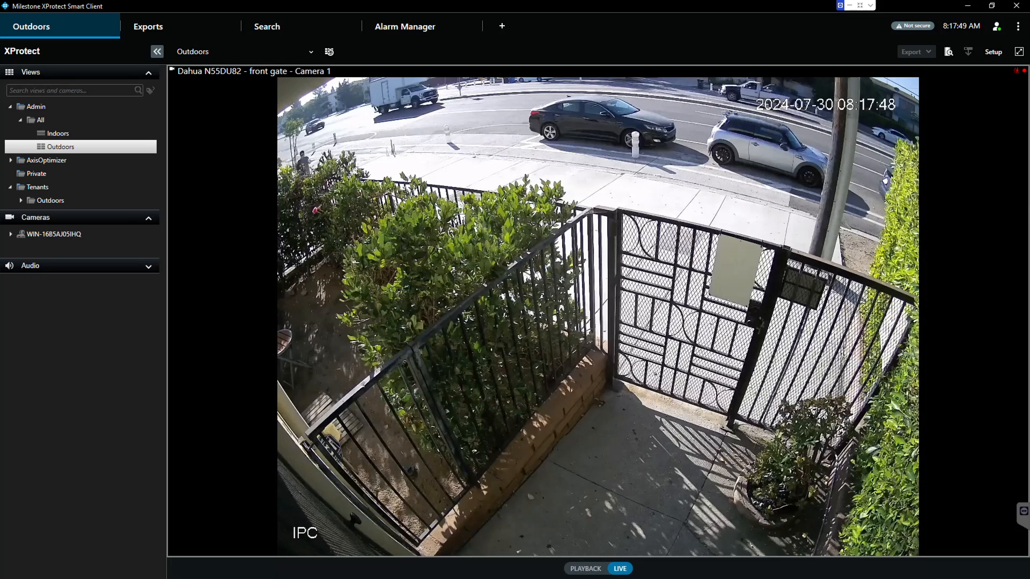
pyautogui.moveTo(0, 96); pyautogui.dragTo(337, 58)
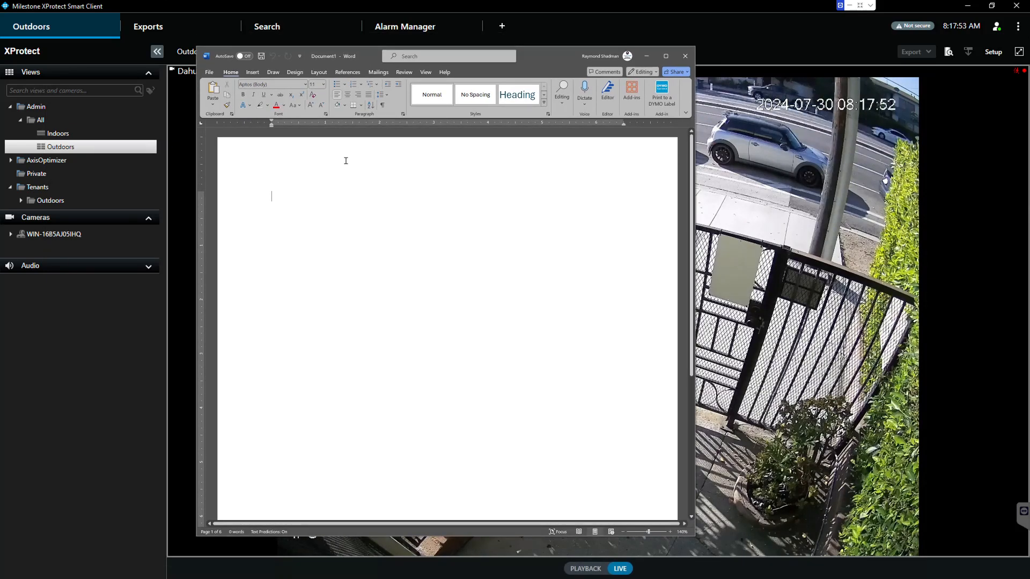
pyautogui.hotkey('ctrl', 'v')
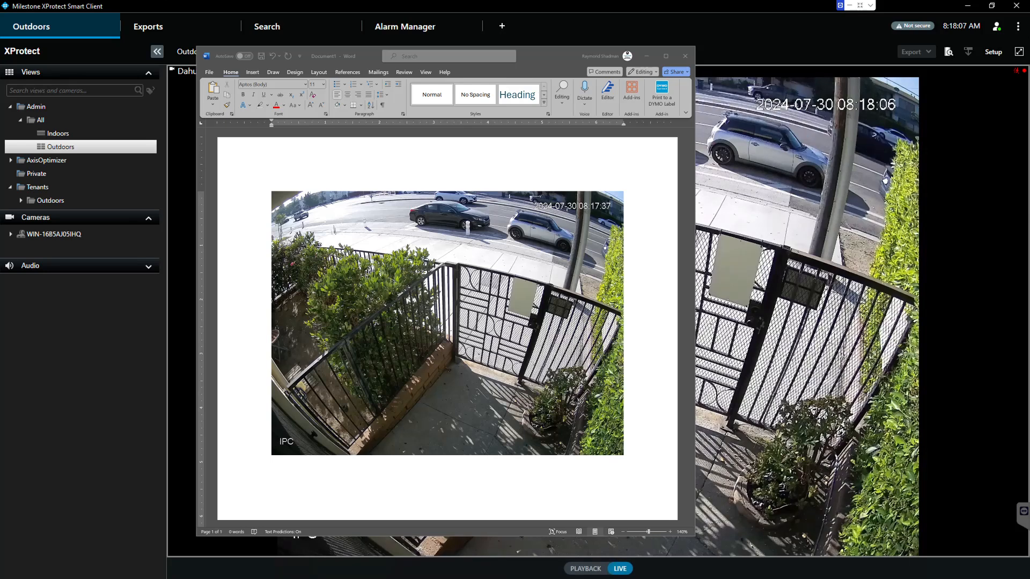
# Switch to Paint and paste the copied front gate camera image onto the canvas of an untitled picture
pyautogui.moveTo(0, 176)
pyautogui.mouseDown()
pyautogui.moveTo(164, 175)
pyautogui.moveTo(442, 126)
pyautogui.mouseUp()
pyautogui.hotkey('ctrl', 'v')
pyautogui.doubleClick(428, 126)
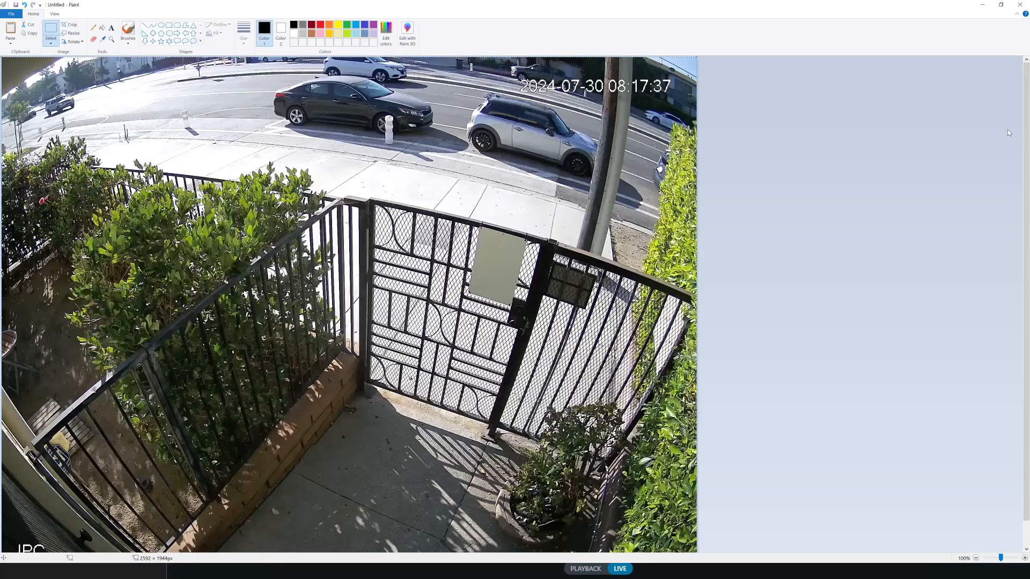
pyautogui.click(1020, 5)
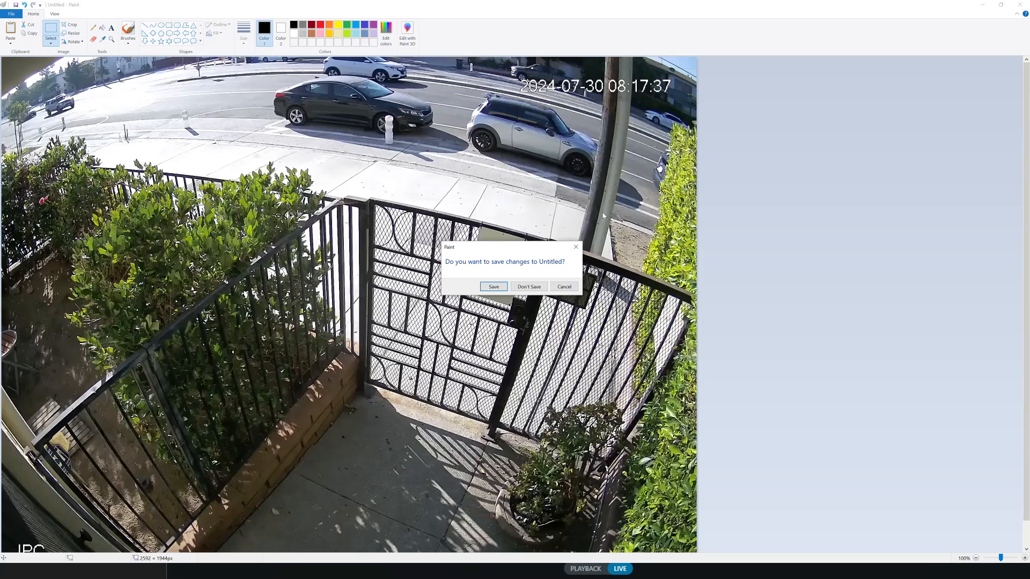
pyautogui.click(577, 288)
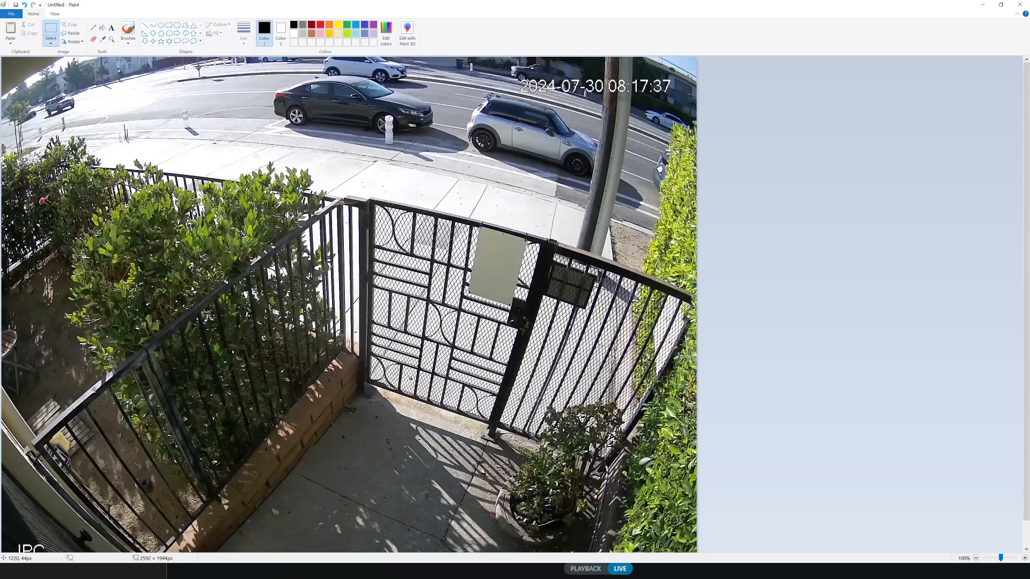
# Draw a red rounded rectangle about 792 x 369 px around the dark car and a right arrow about 400 x 76 px pointing at it
pyautogui.click(177, 25)
pyautogui.moveTo(267, 86); pyautogui.dragTo(455, 163)
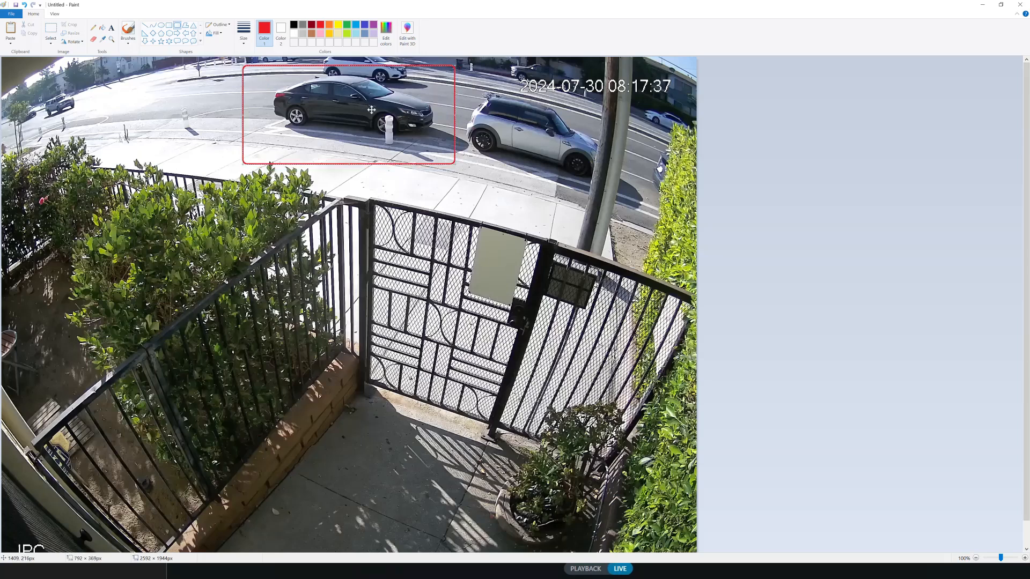
pyautogui.click(177, 33)
pyautogui.moveTo(127, 106); pyautogui.dragTo(234, 126)
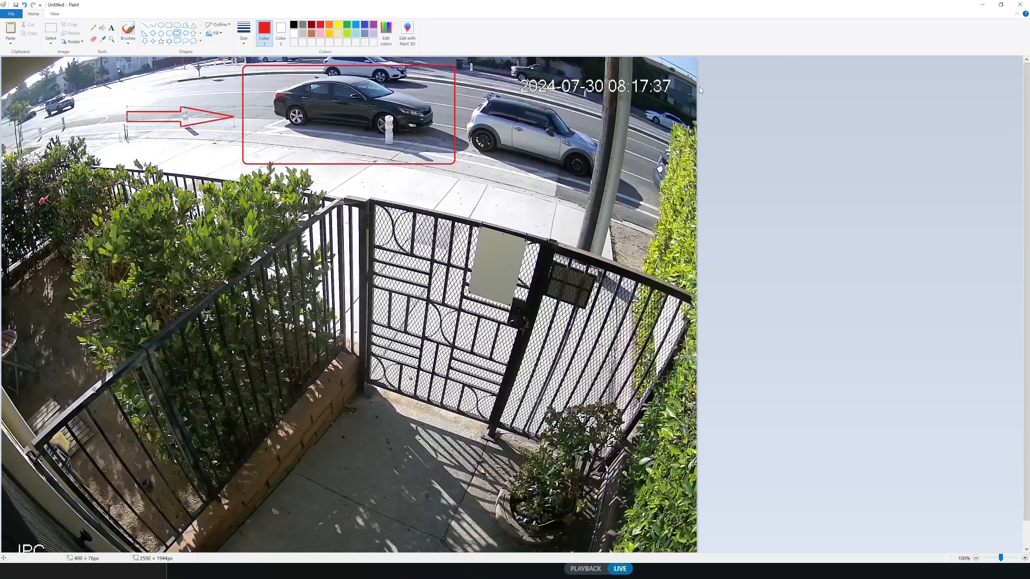
# Close Paint without saving the annotated picture and close the Word document to return to XProtect Smart Client
pyautogui.click(1020, 7)
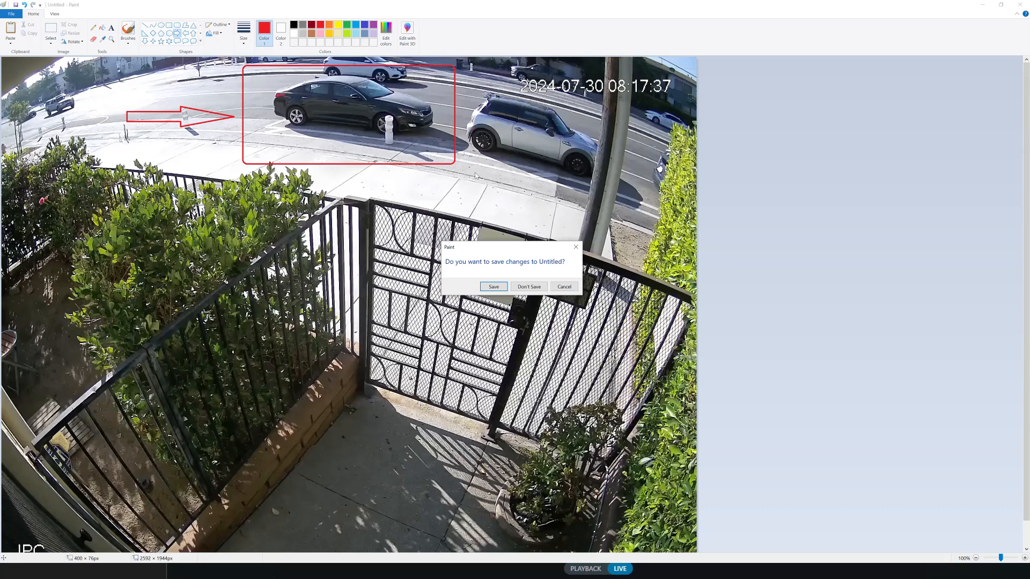
pyautogui.click(529, 287)
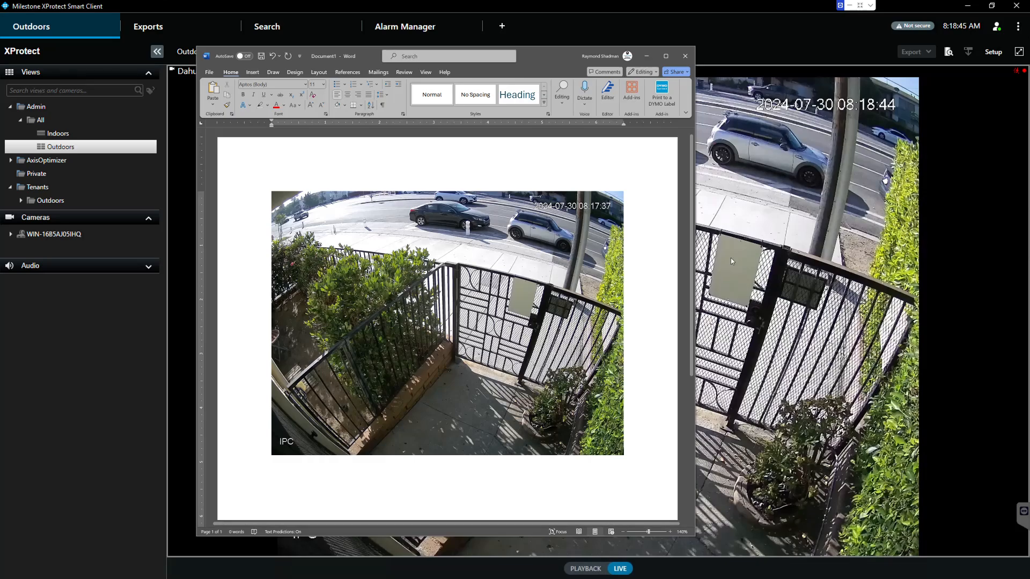
pyautogui.click(685, 55)
pyautogui.click(478, 339)
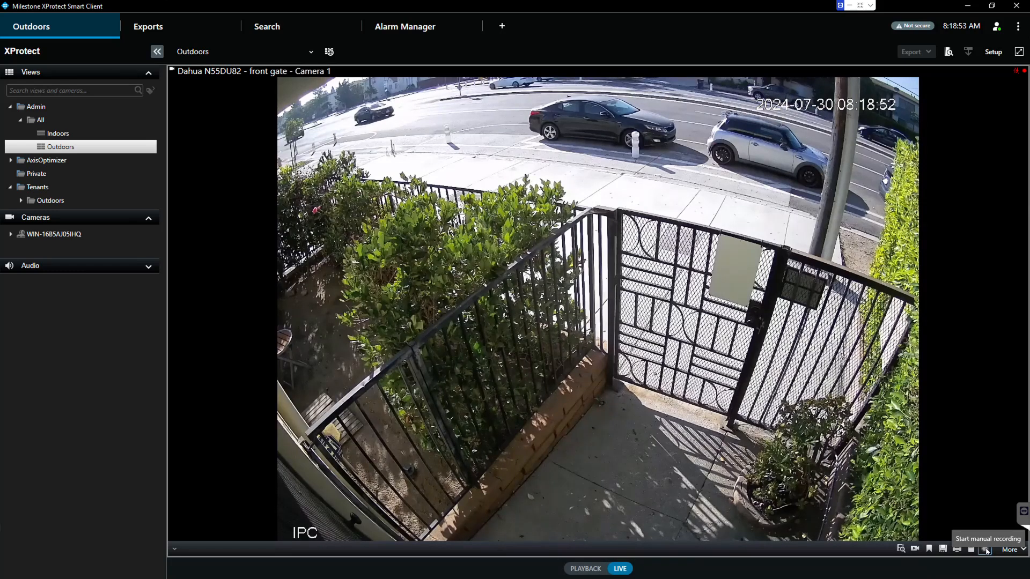
# Return to the full Outdoors camera grid and acknowledge the motion indicator on the Venice east camera
pyautogui.doubleClick(647, 374)
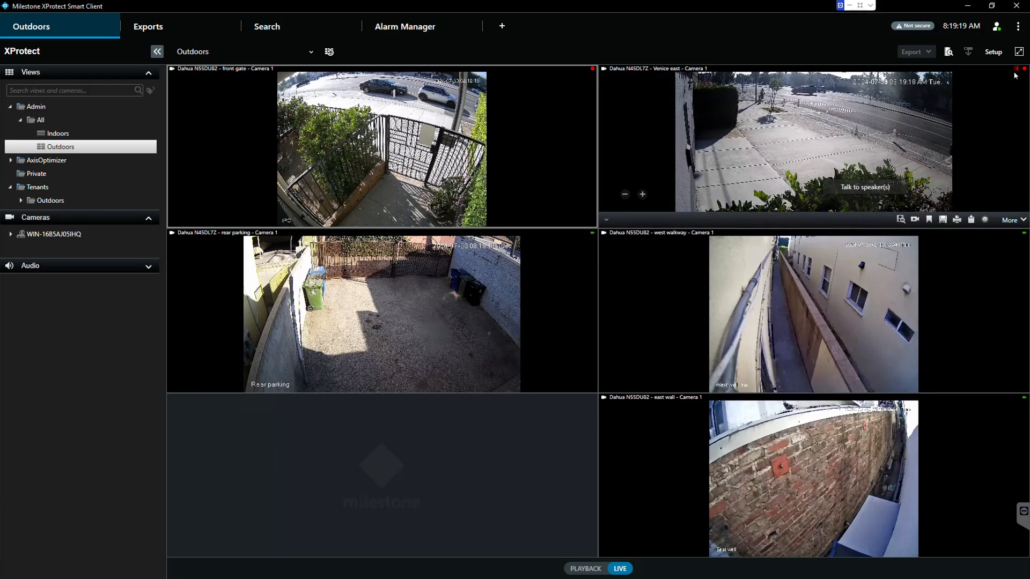
pyautogui.moveTo(1015, 71)
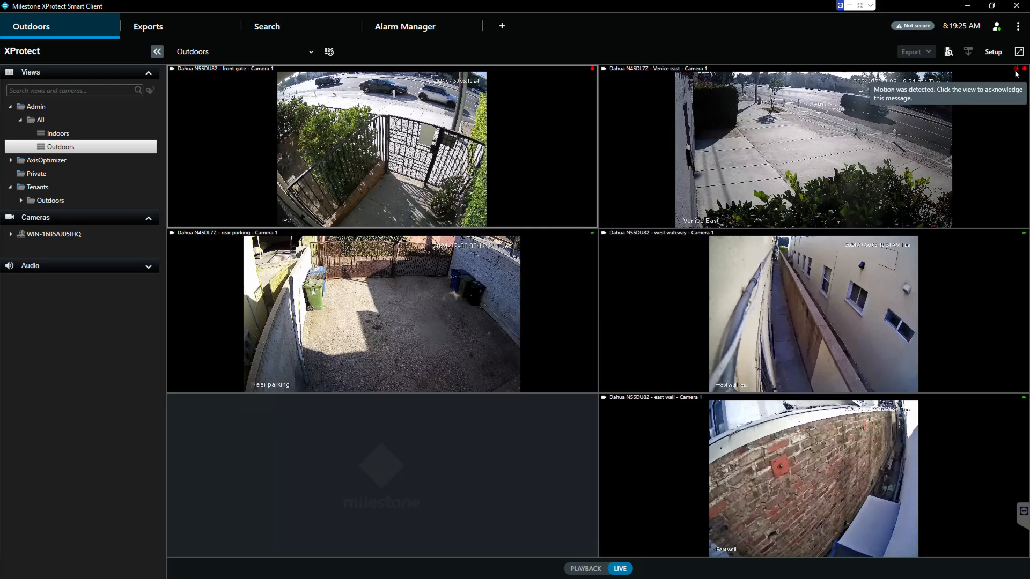
pyautogui.click(907, 114)
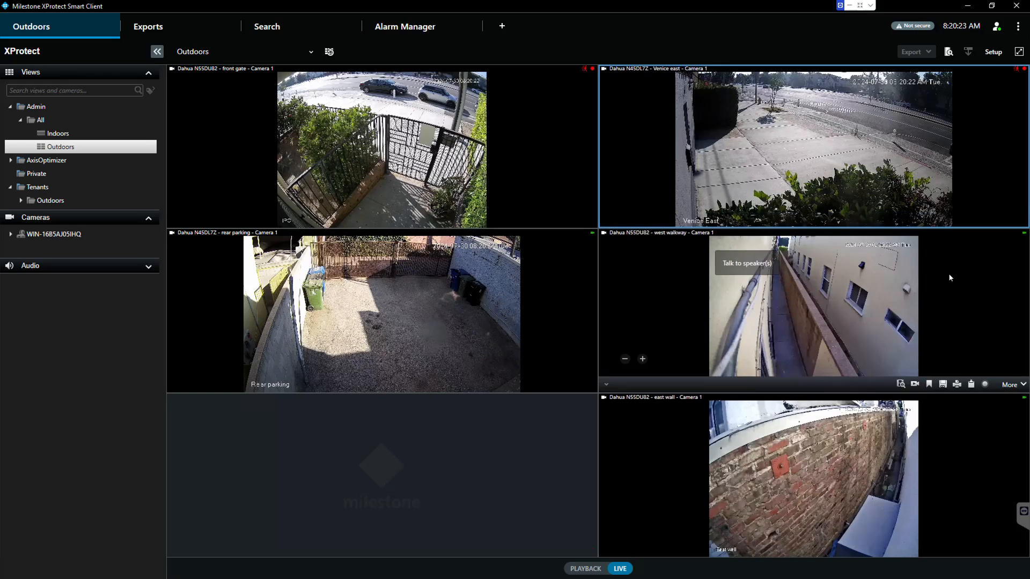
# Enlarge the Venice east camera, examine its additional options including Send to window, and return to the camera grid
pyautogui.doubleClick(869, 177)
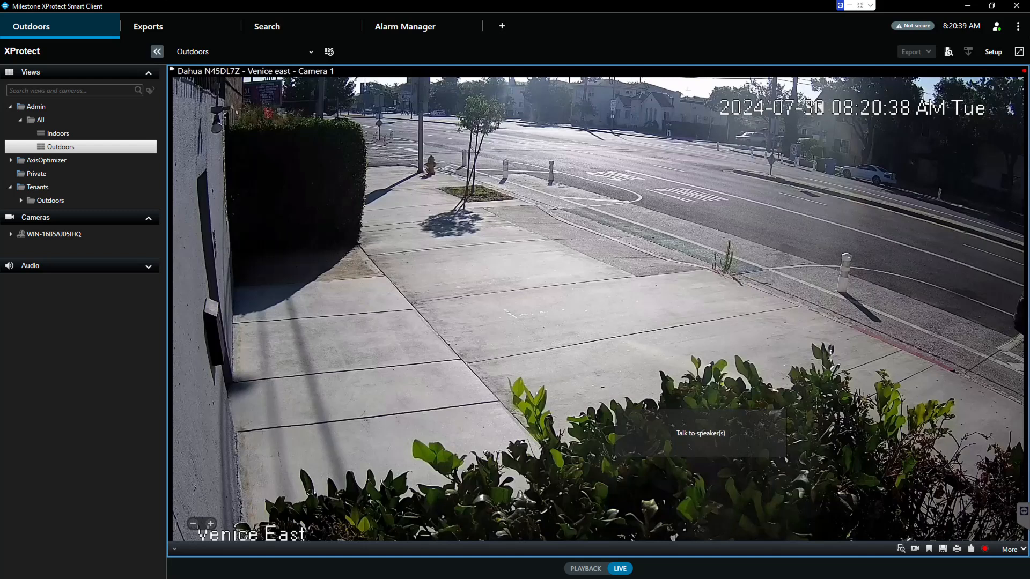
pyautogui.click(1014, 552)
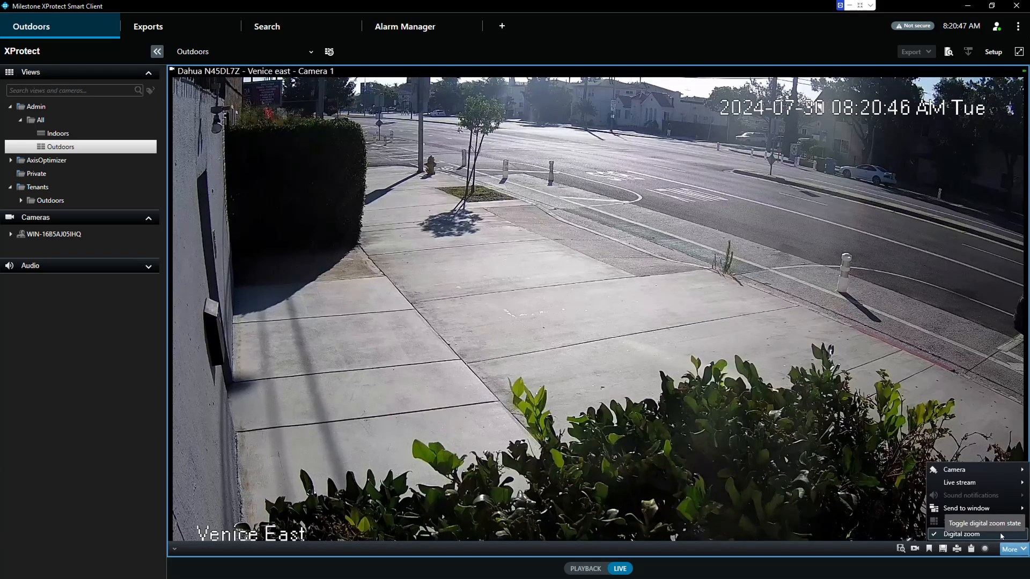
pyautogui.moveTo(976, 510)
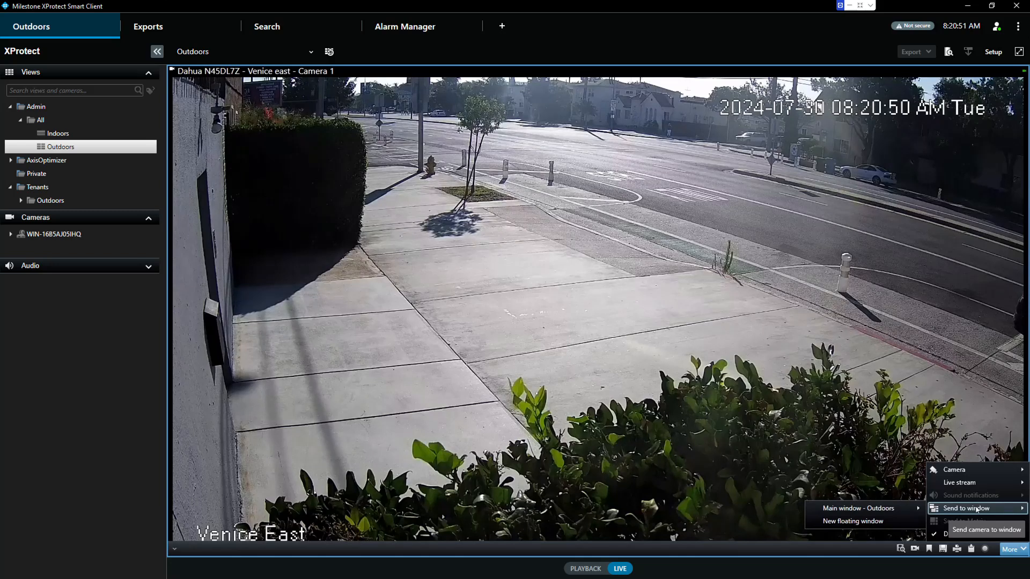
pyautogui.click(676, 305)
pyautogui.doubleClick(577, 209)
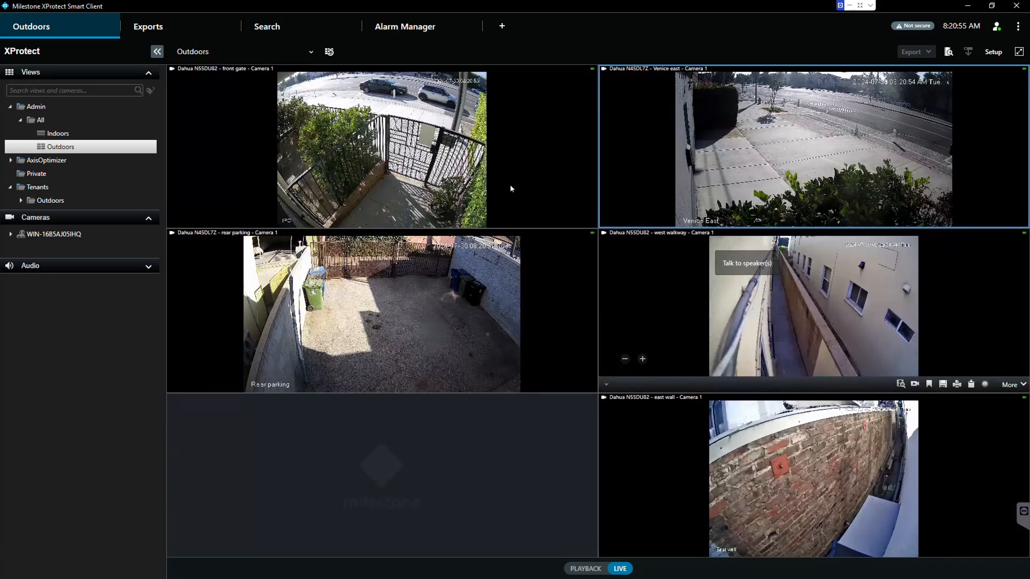
# Send the Venice east camera to a new floating window, move that window aside and close it
pyautogui.click(1011, 220)
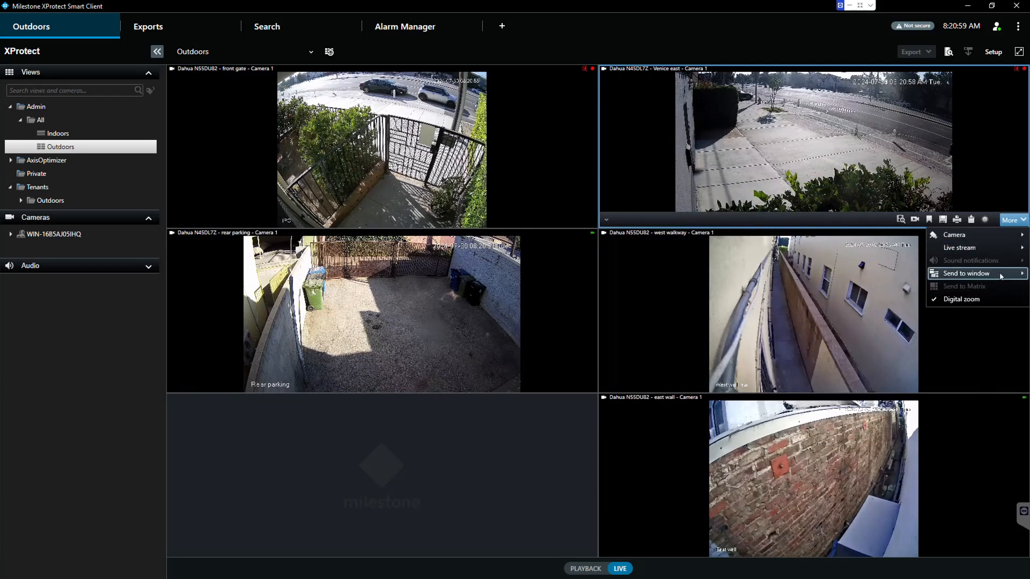
pyautogui.moveTo(1001, 277)
pyautogui.moveTo(876, 279)
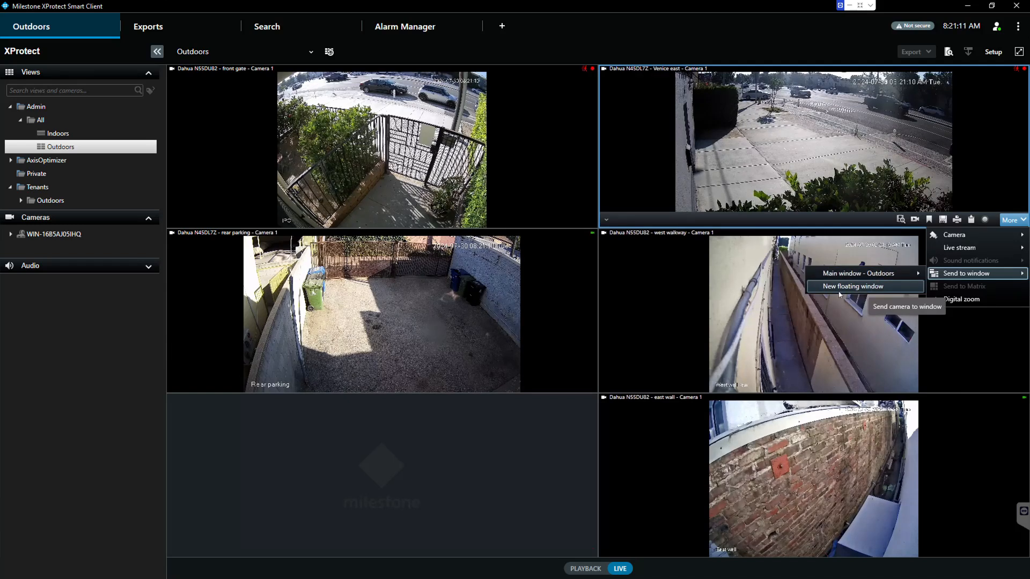
pyautogui.click(844, 288)
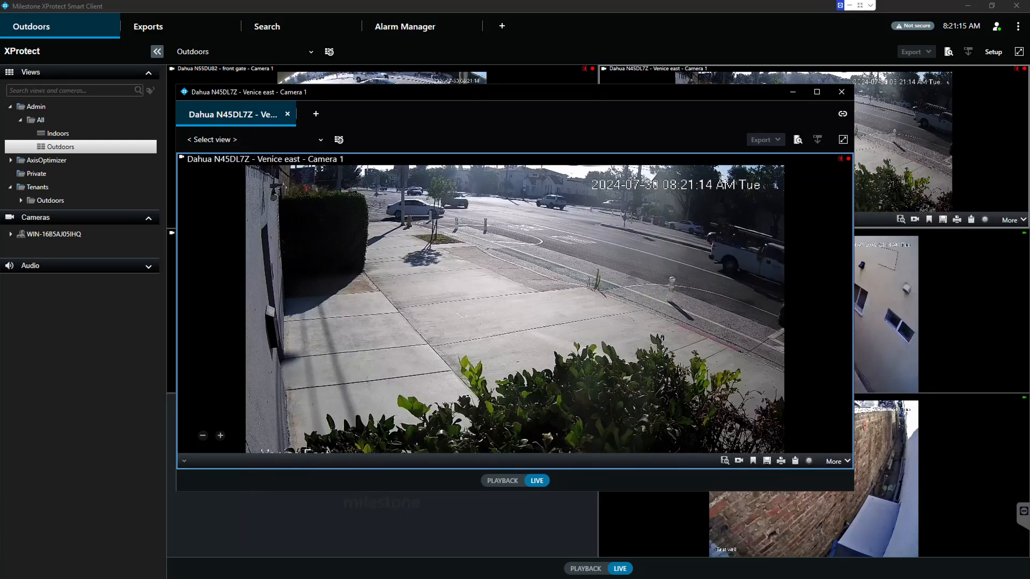
pyautogui.moveTo(679, 95); pyautogui.dragTo(552, 107)
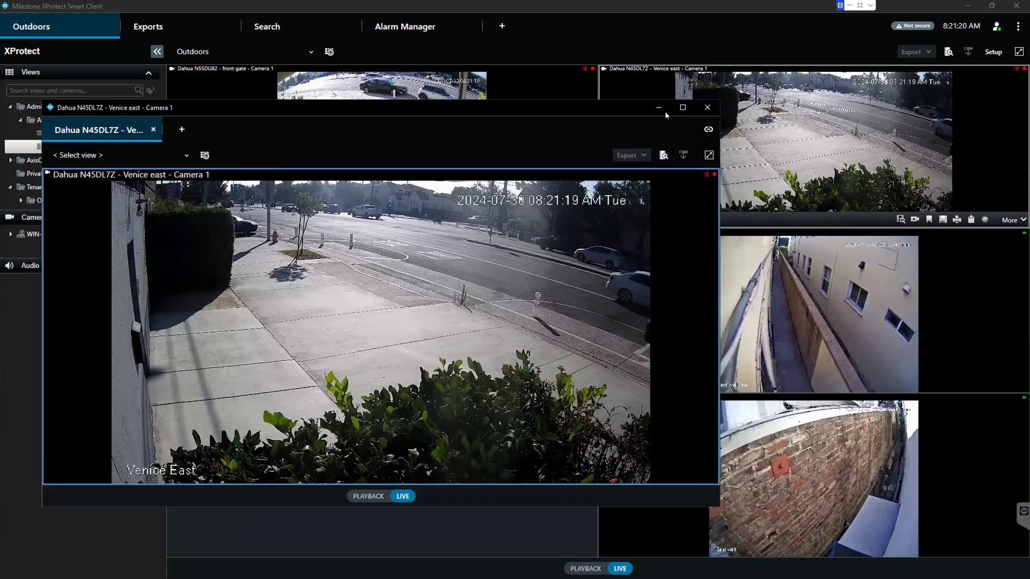
pyautogui.click(706, 106)
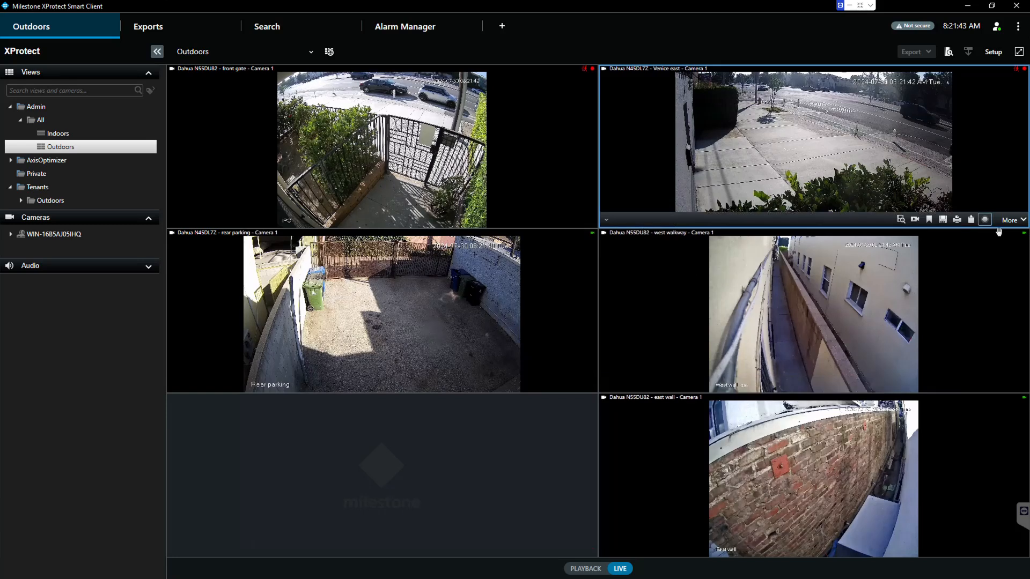
# Turn off digital zoom for the Venice east camera and check its enlarged view before returning to the grid
pyautogui.click(1019, 225)
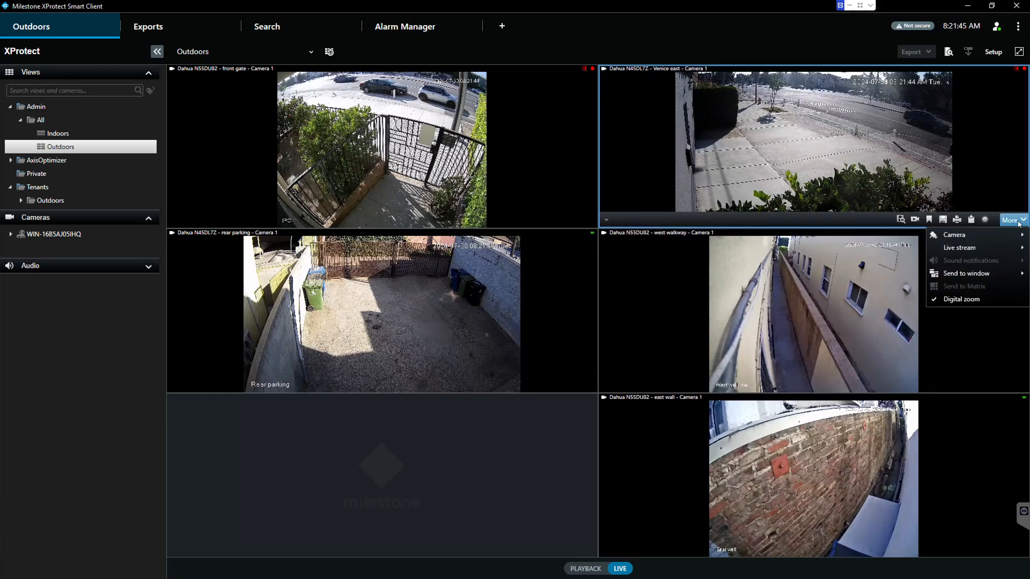
pyautogui.moveTo(984, 249)
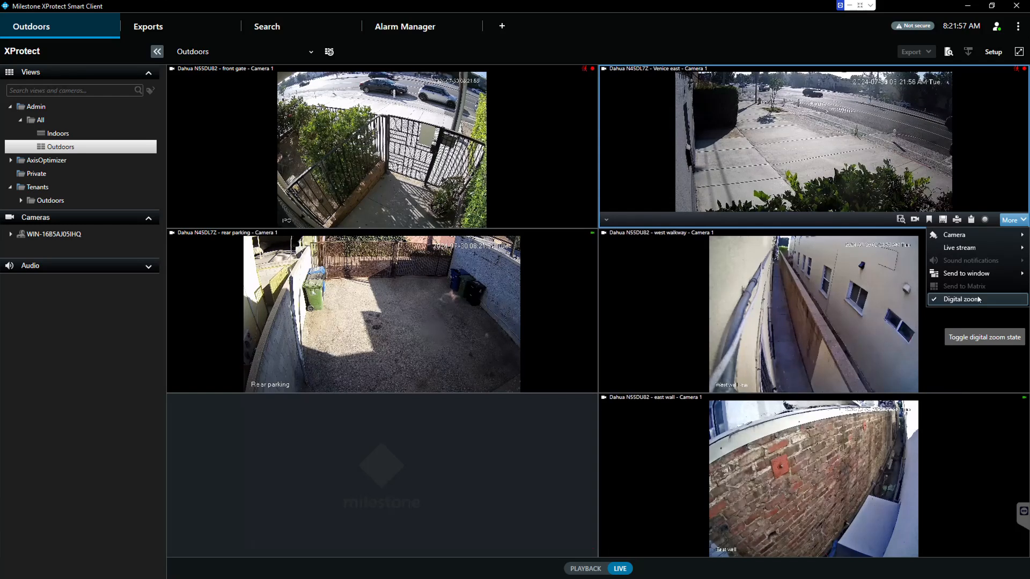
pyautogui.click(936, 302)
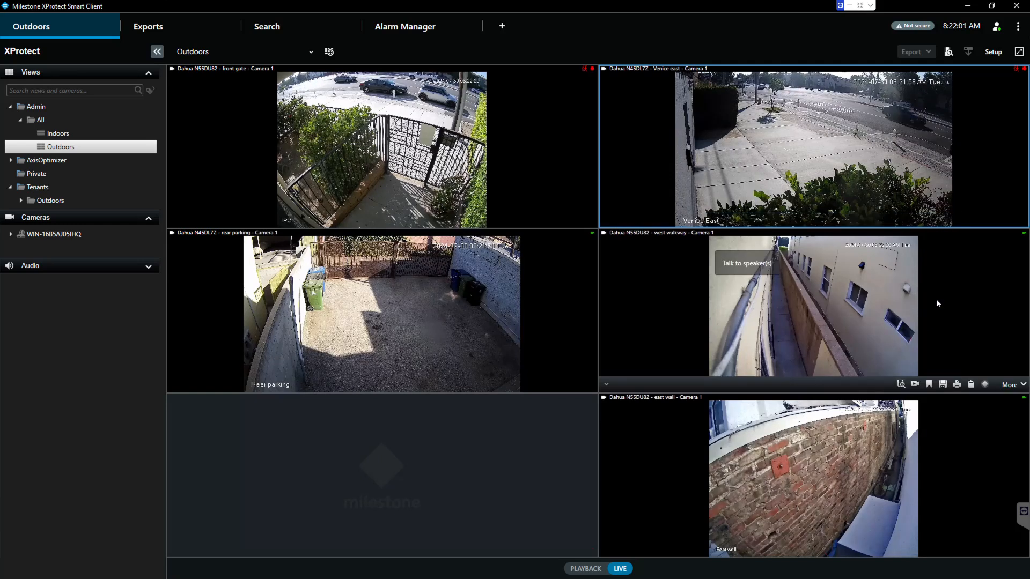
pyautogui.doubleClick(771, 143)
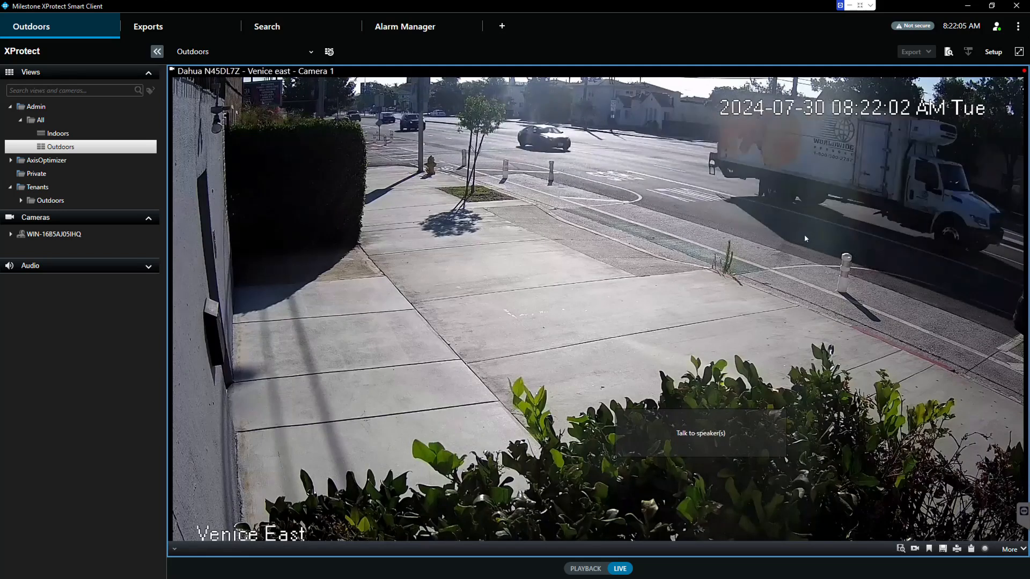
pyautogui.doubleClick(742, 228)
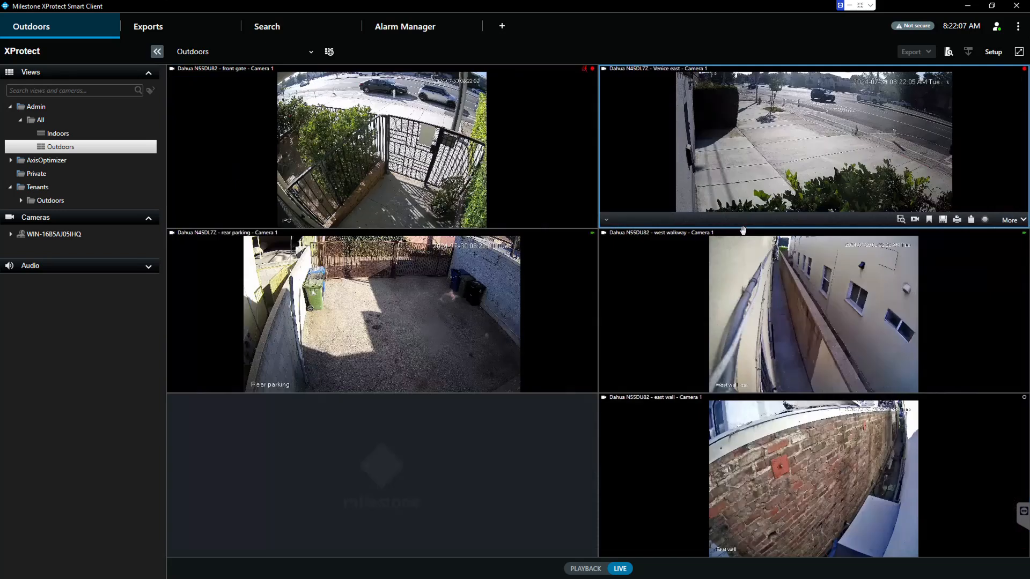
# Turn digital zoom back on for the Venice east camera and try zooming its image in and out
pyautogui.click(1010, 220)
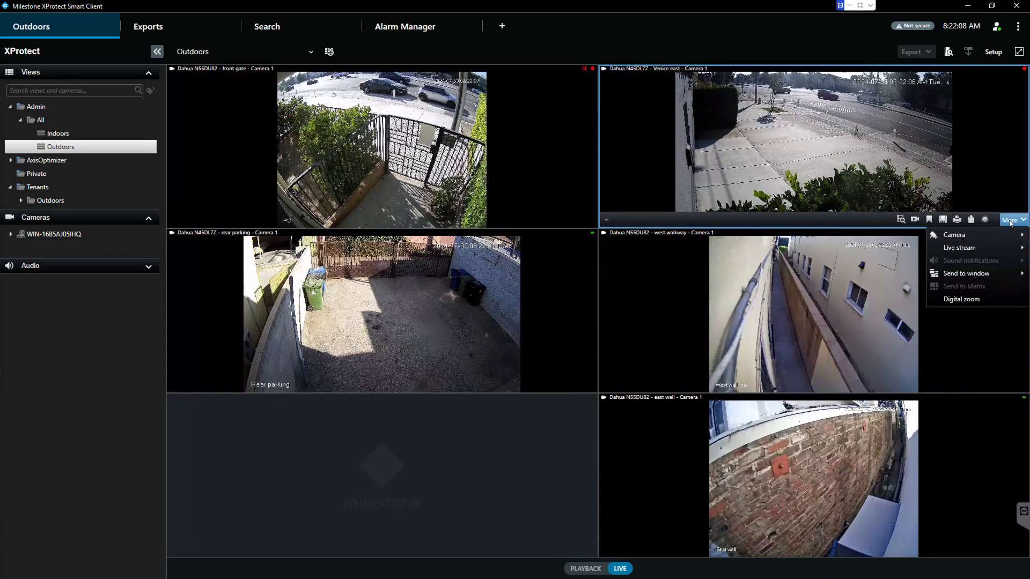
pyautogui.click(987, 301)
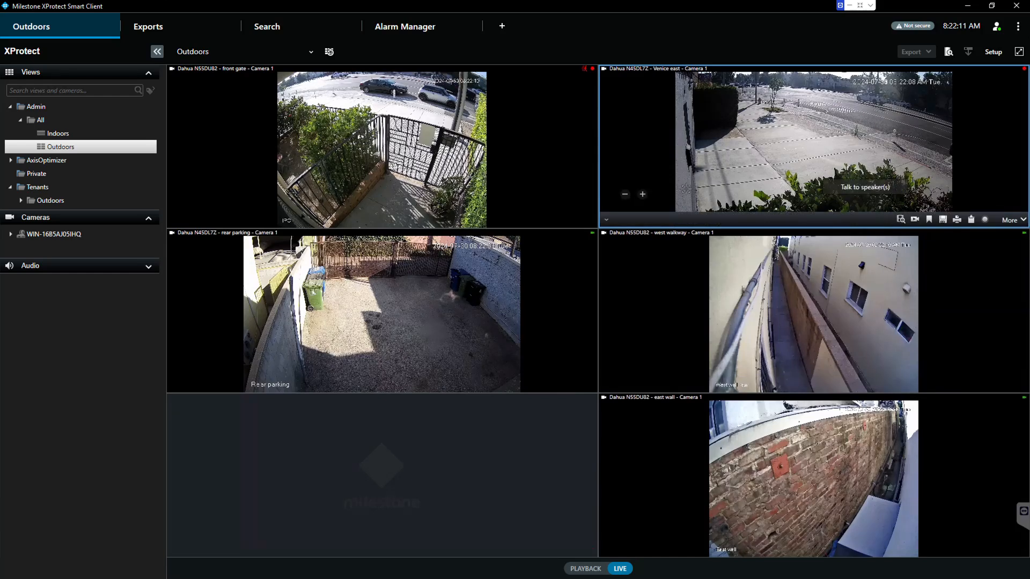
pyautogui.click(643, 195)
pyautogui.click(627, 195)
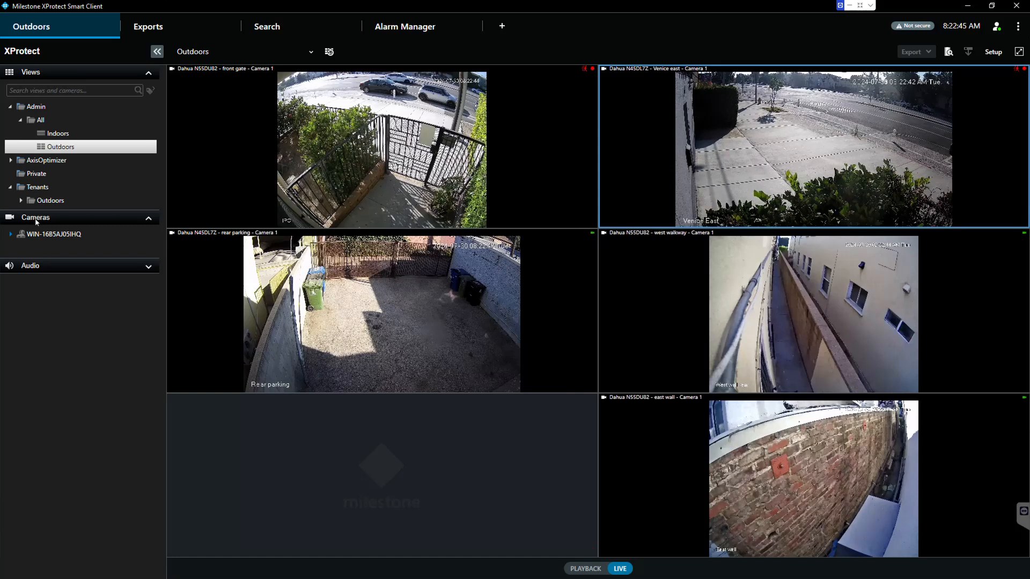
# Place the HIKVISION indoor unit camera from the server's Indoor group into the empty position of the Outdoors view
pyautogui.click(11, 235)
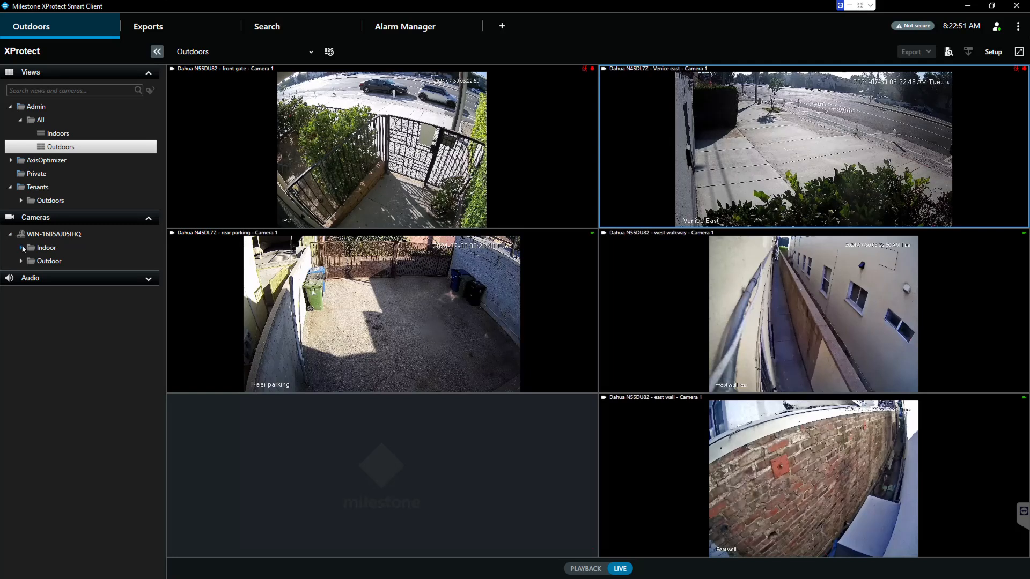
pyautogui.click(22, 247)
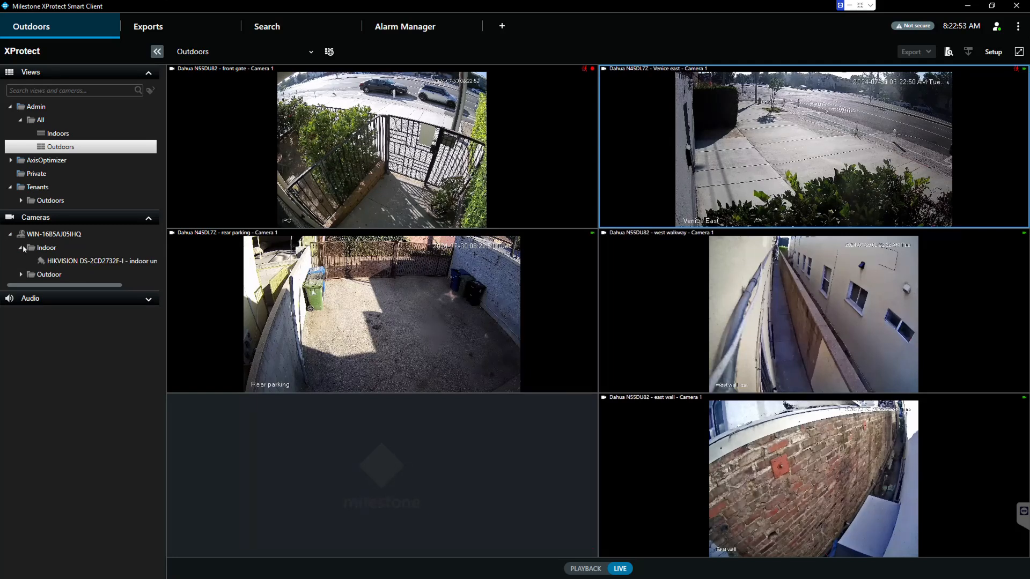
pyautogui.moveTo(58, 262); pyautogui.dragTo(165, 312)
pyautogui.moveTo(342, 456); pyautogui.dragTo(341, 455)
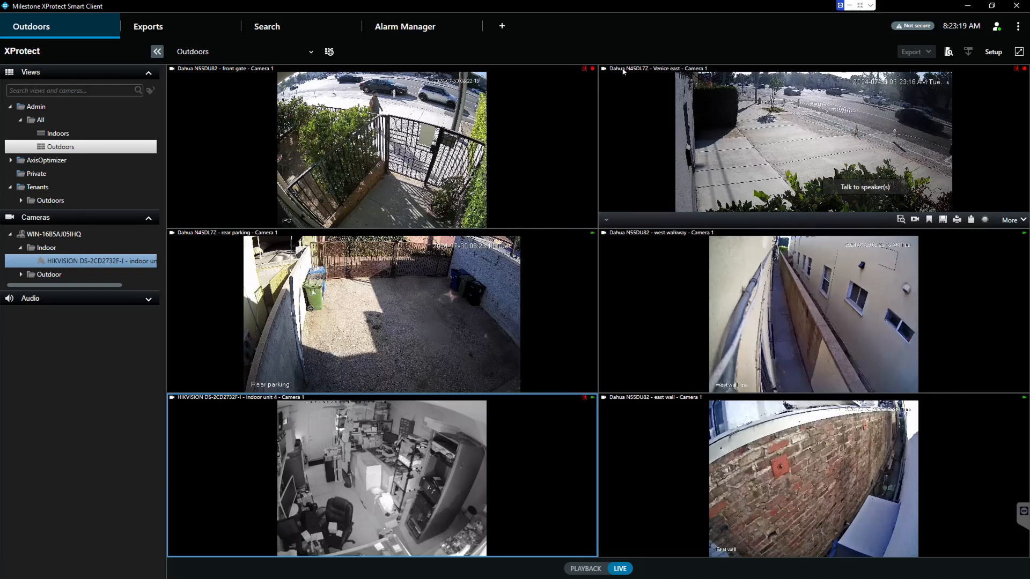
# Swap the Venice east camera with the front gate camera, and reset the Outdoors view to its original layout
pyautogui.click(679, 70)
pyautogui.moveTo(627, 73); pyautogui.dragTo(286, 89)
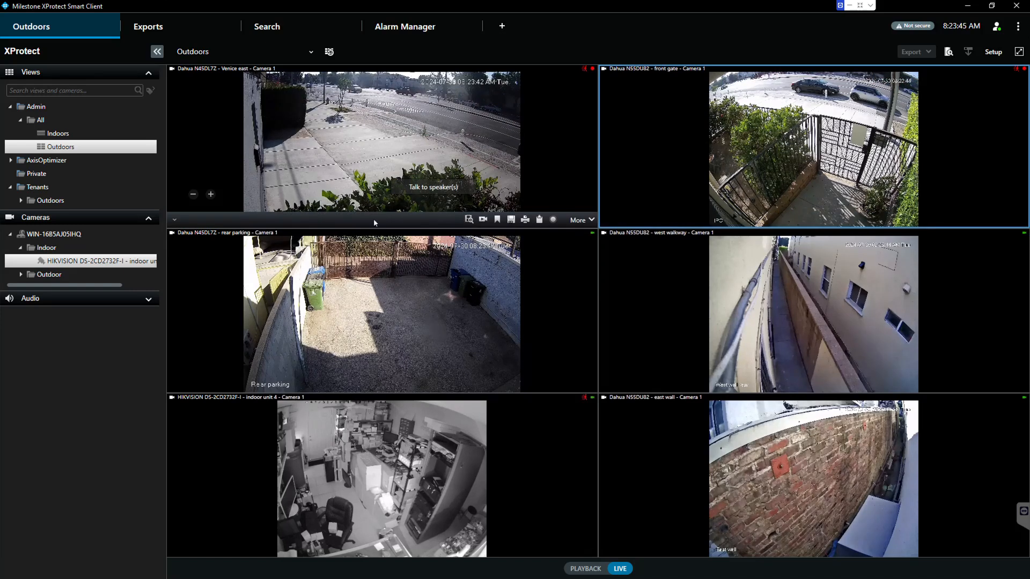
pyautogui.click(329, 52)
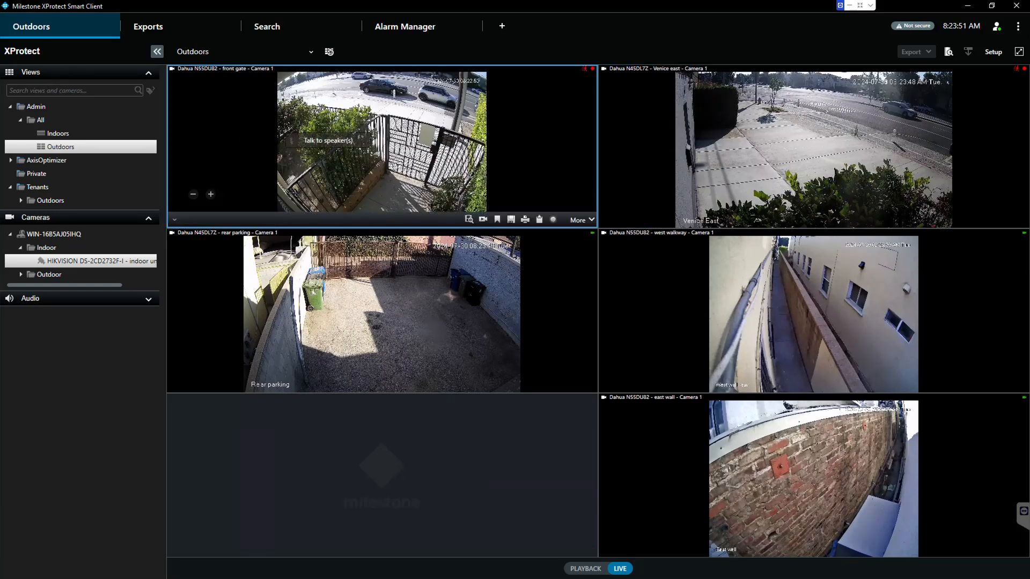
# Collapse the Indoor camera group and enter setup mode for the Outdoors view
pyautogui.click(22, 250)
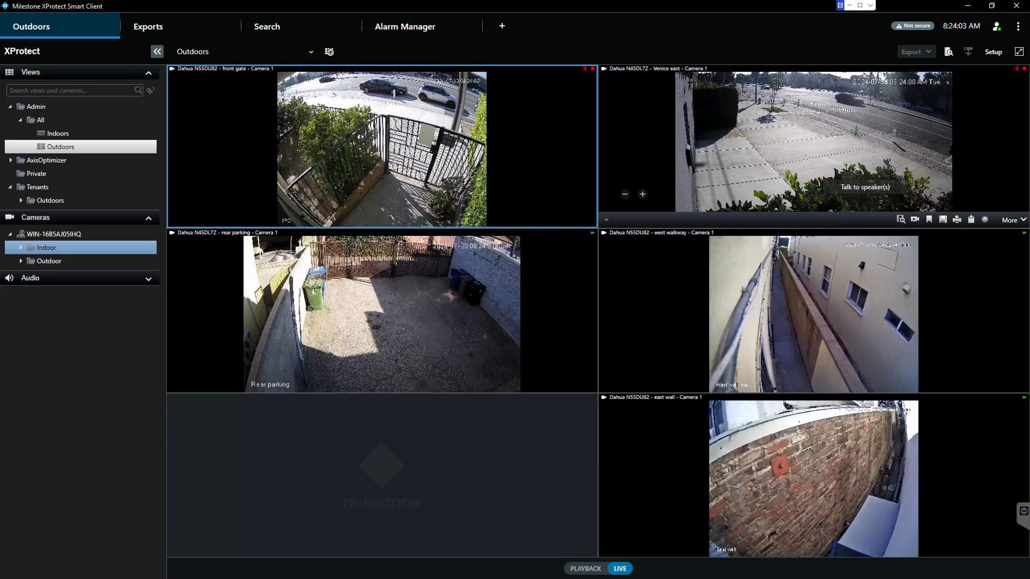
pyautogui.click(992, 52)
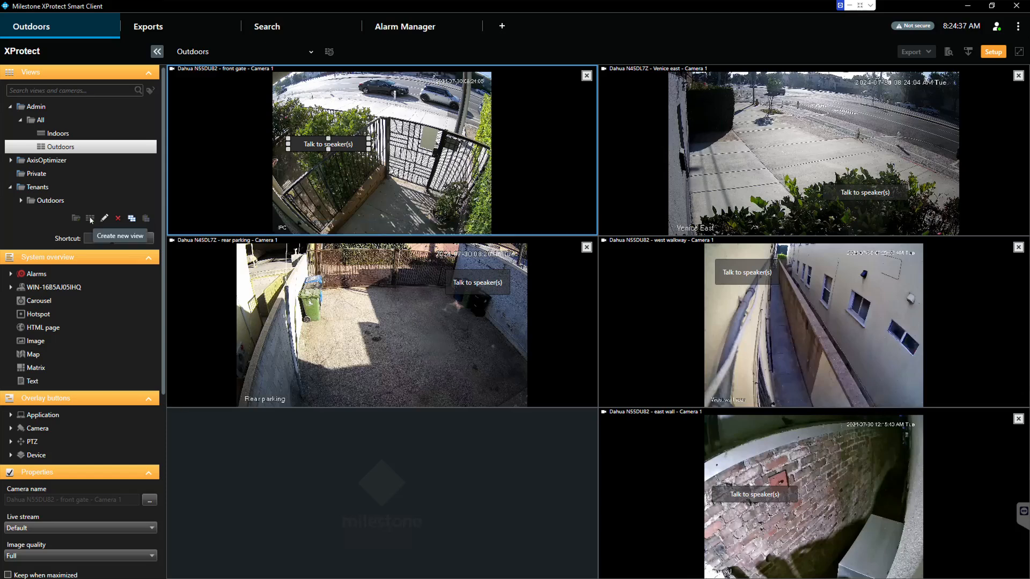
# Create a 4:3 view with the 1 + 1 + 4 layout in Admin's All folder, keep its default name, and delete that view again
pyautogui.click(41, 120)
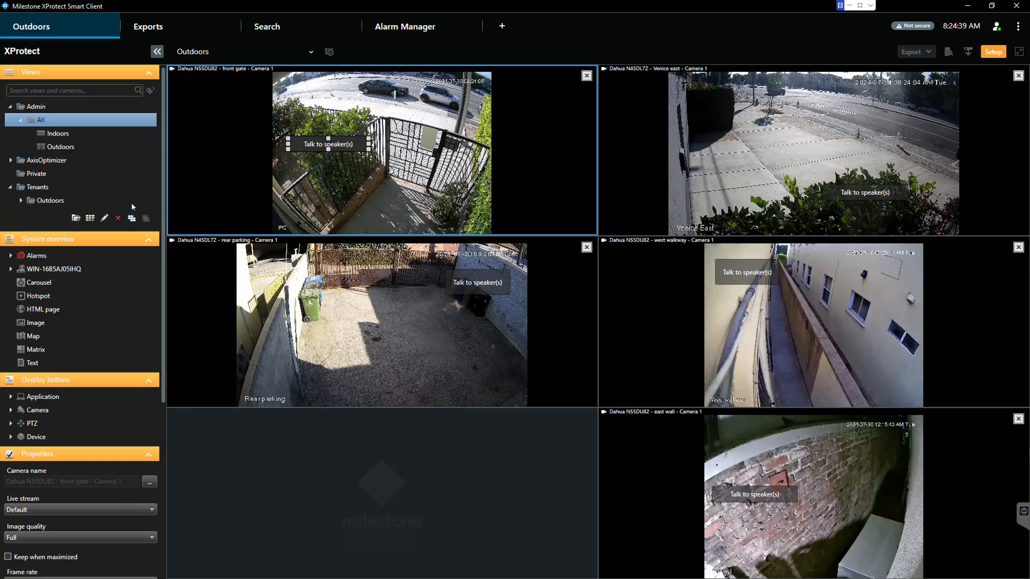
pyautogui.click(90, 219)
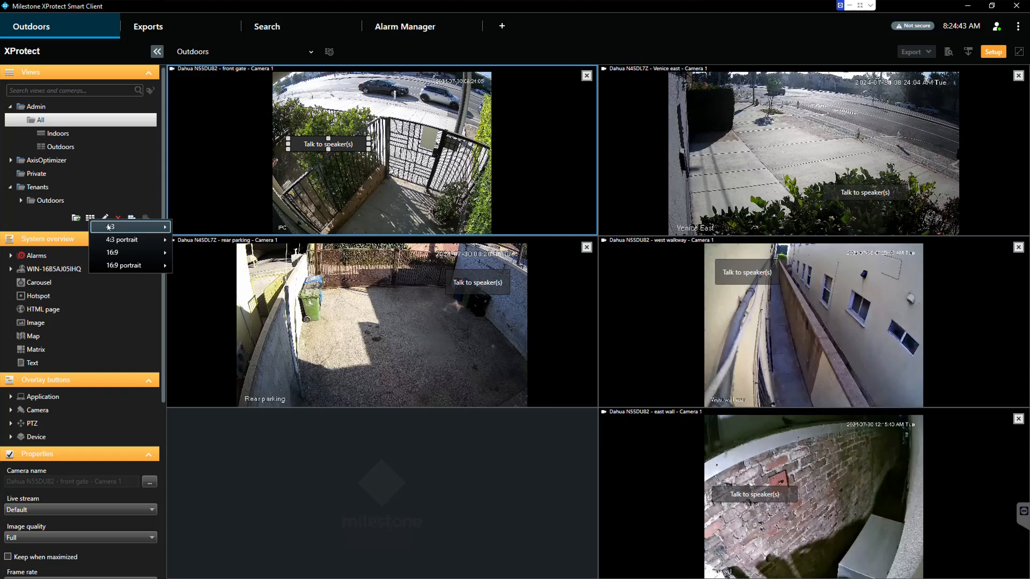
pyautogui.moveTo(155, 227)
pyautogui.click(516, 181)
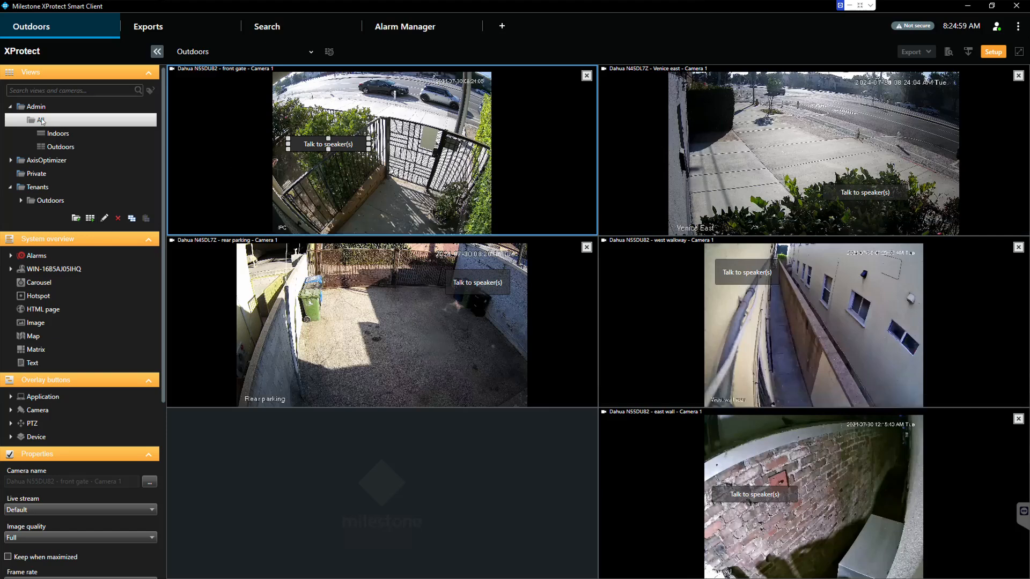
pyautogui.click(90, 218)
pyautogui.moveTo(114, 230)
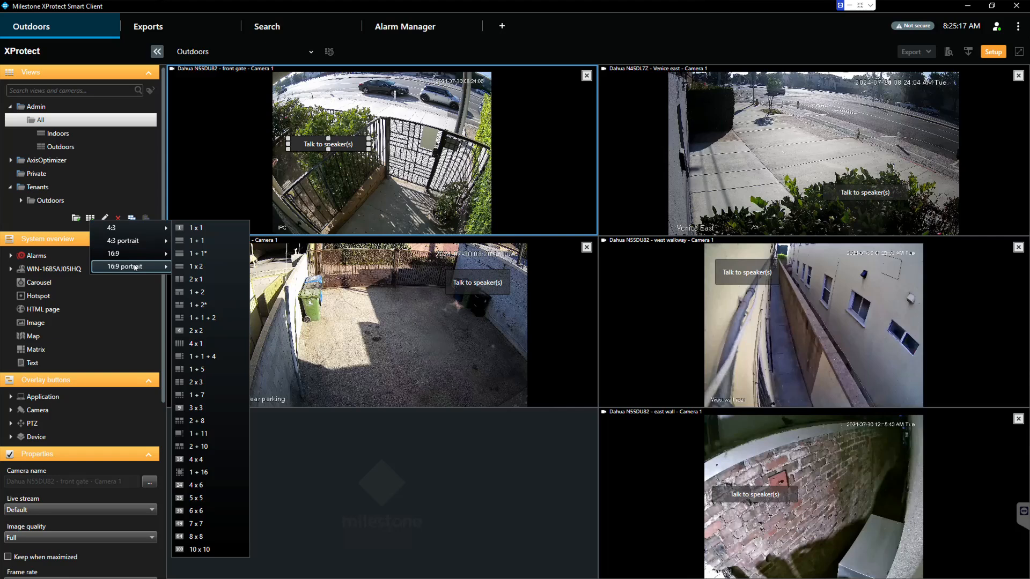
pyautogui.moveTo(135, 267)
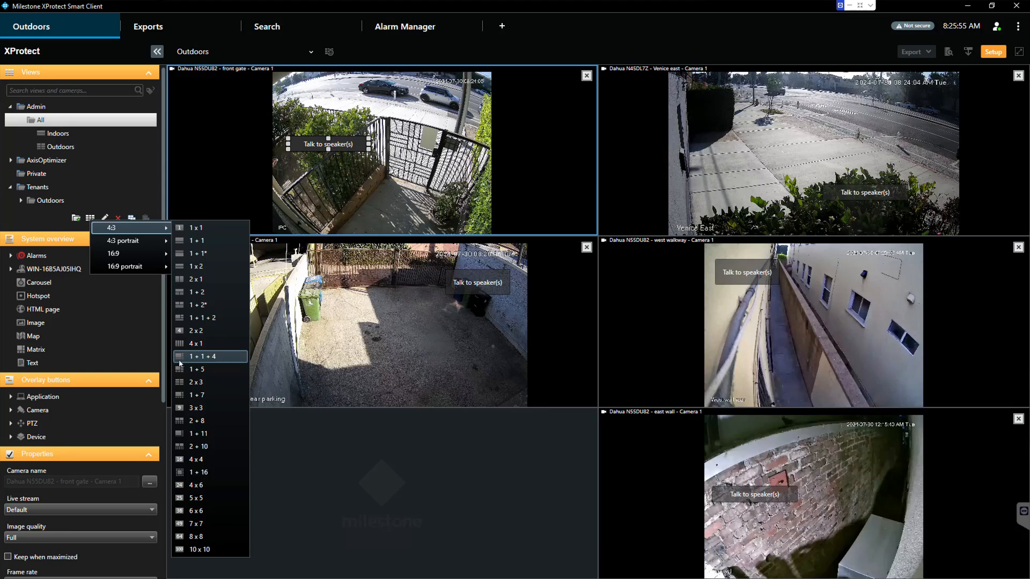
pyautogui.click(179, 357)
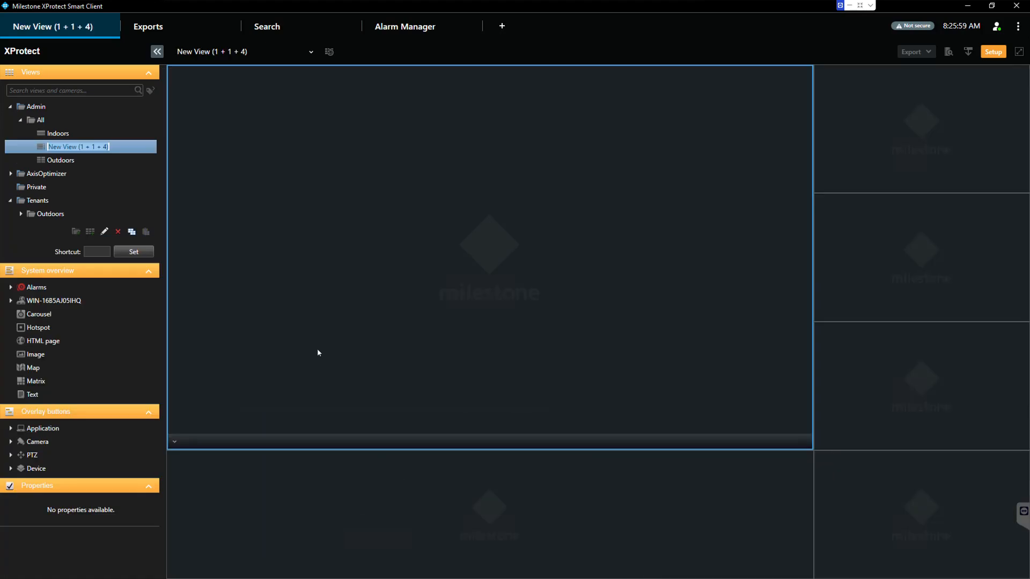
pyautogui.press('Return')
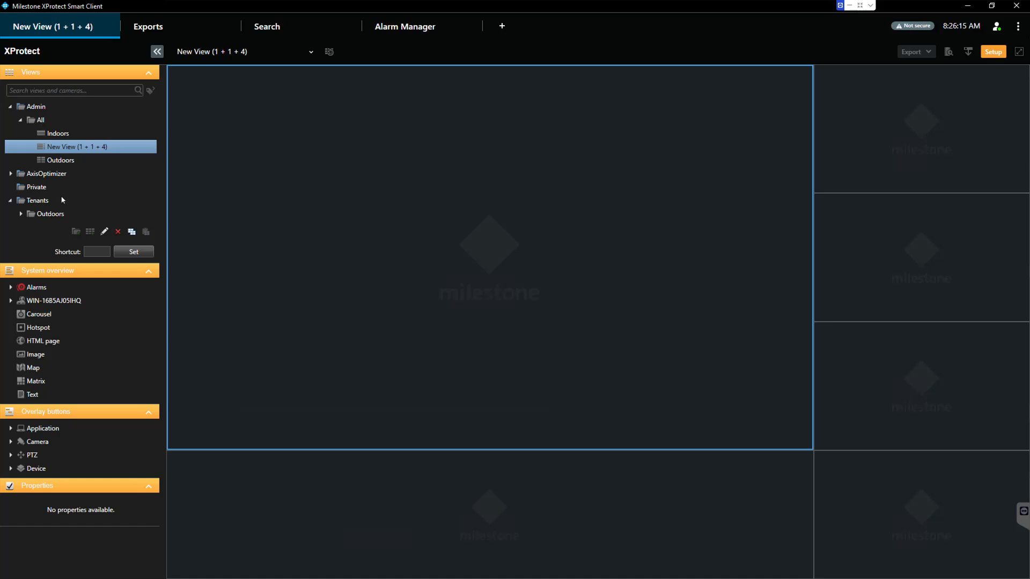
pyautogui.click(118, 232)
pyautogui.click(558, 309)
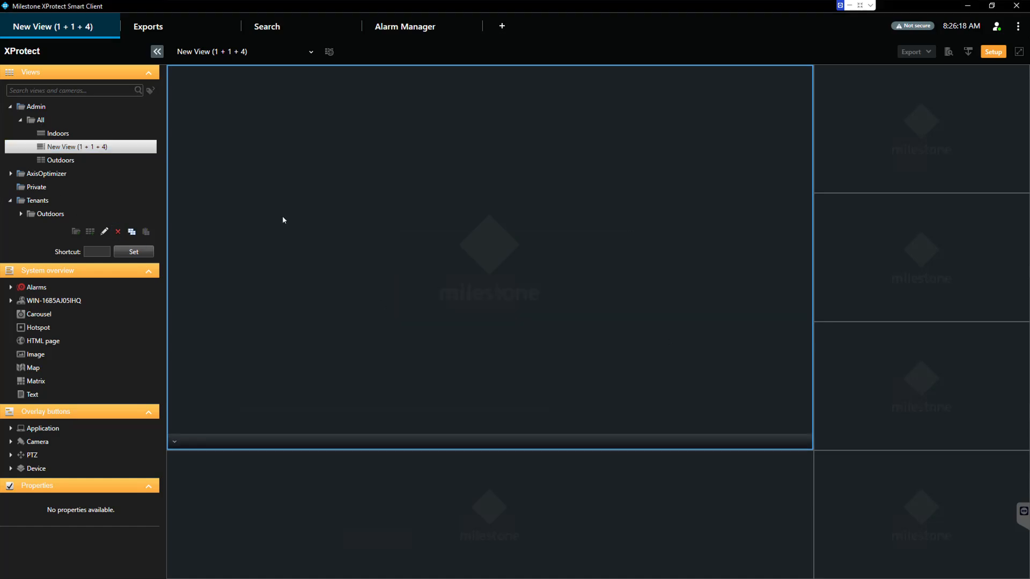
# Create a 4:3 view with the 1 + 5 layout in Admin's All folder and name it Carousel
pyautogui.click(90, 219)
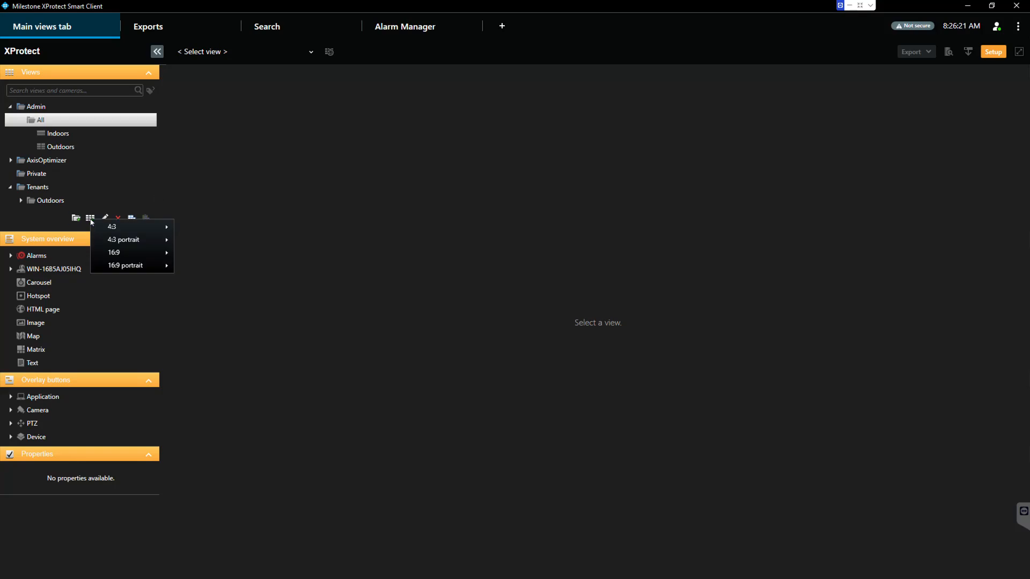
pyautogui.moveTo(126, 227)
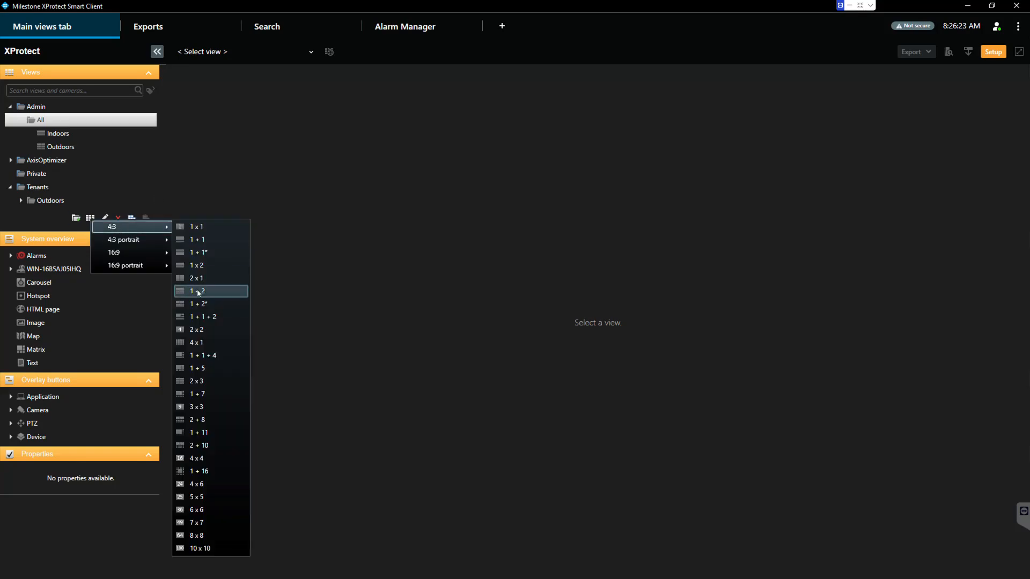
pyautogui.click(194, 369)
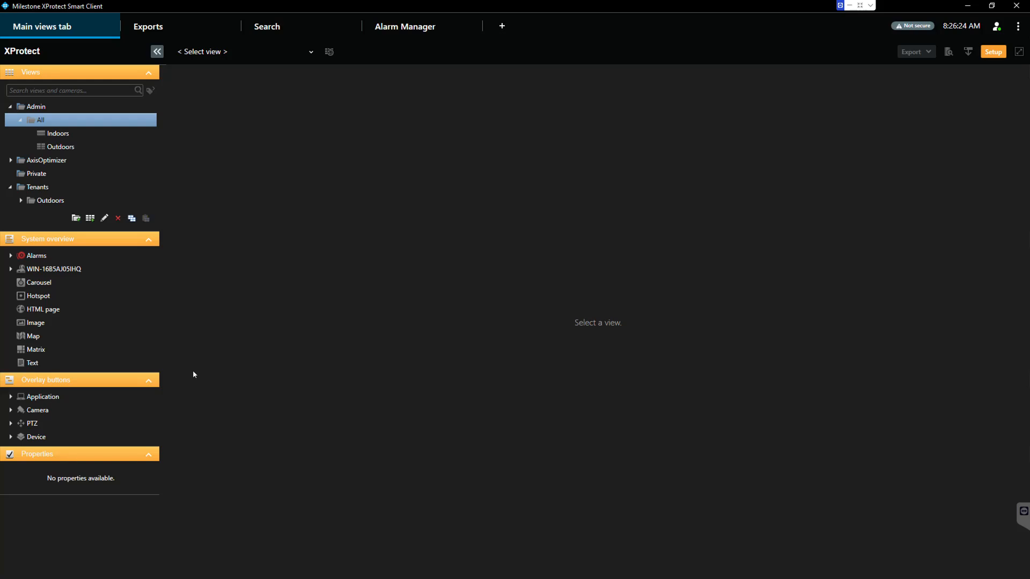
pyautogui.write('Ca')
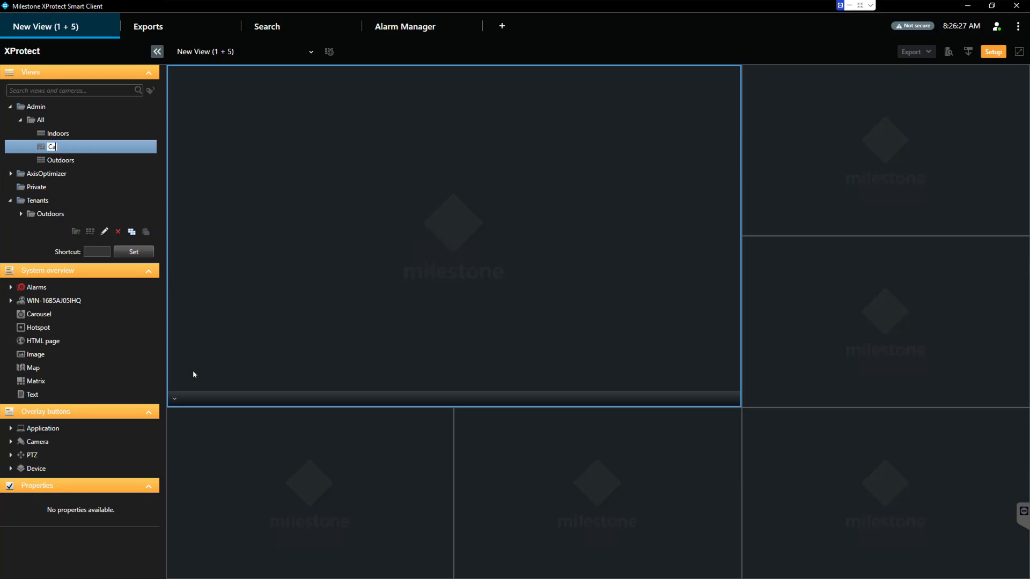
pyautogui.write('rousel')
pyautogui.press('Return')
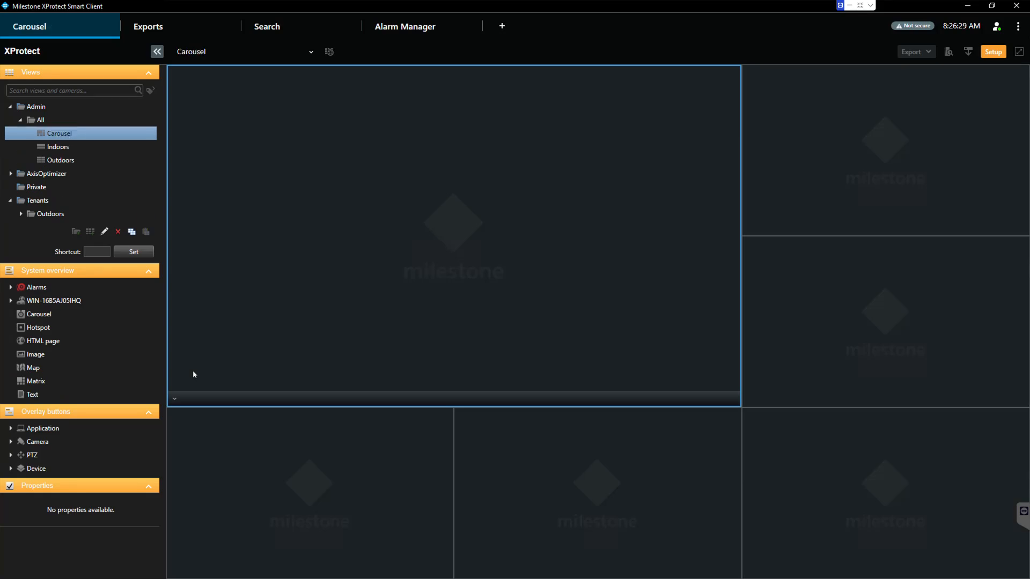
# Place the server's rear parking and Venice east outdoor cameras in two small positions, and fill the other small positions from the Outdoor group
pyautogui.click(11, 302)
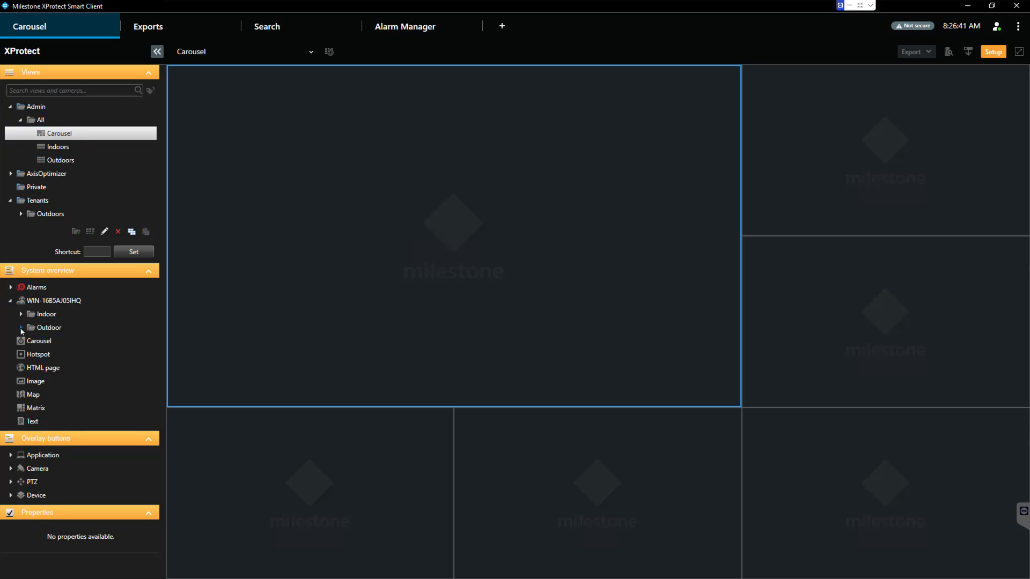
pyautogui.click(21, 328)
pyautogui.click(84, 340)
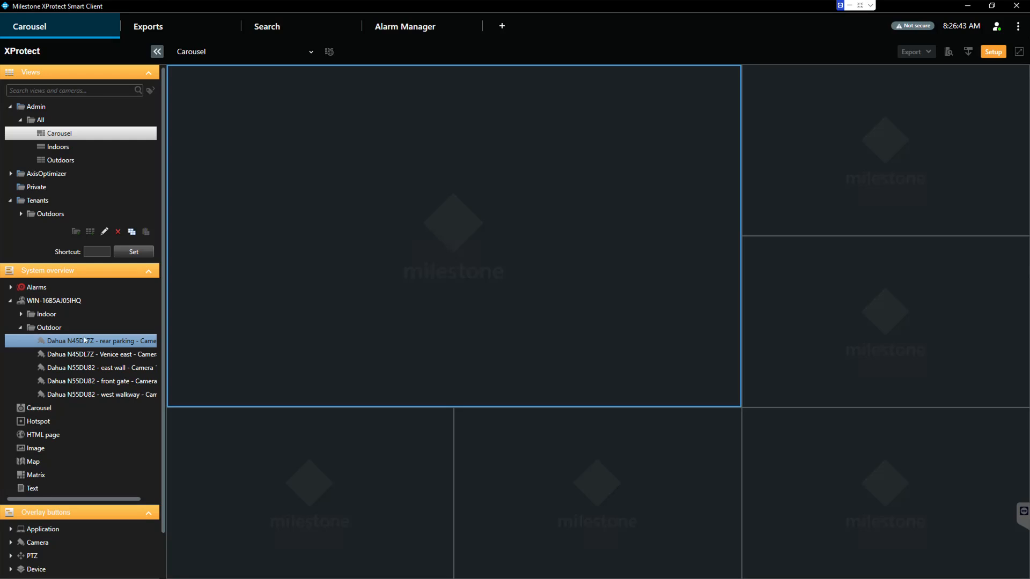
pyautogui.moveTo(900, 166); pyautogui.dragTo(897, 161)
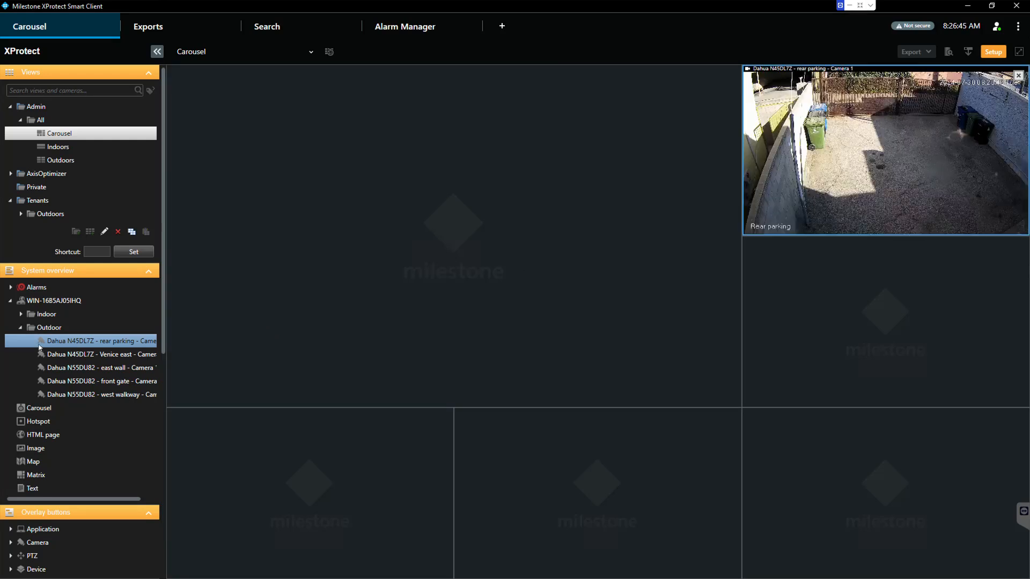
pyautogui.click(127, 357)
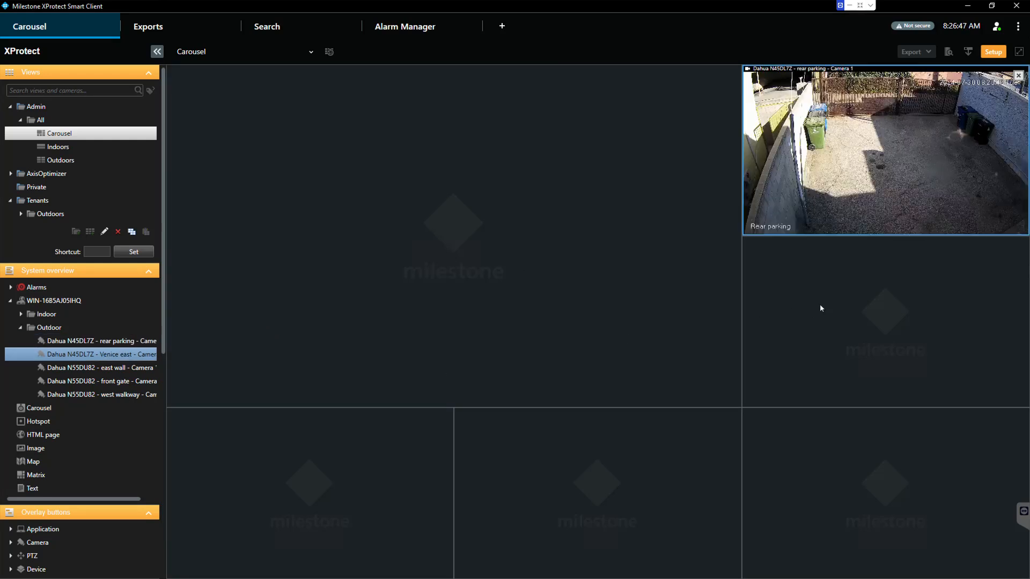
pyautogui.moveTo(820, 308); pyautogui.dragTo(821, 308)
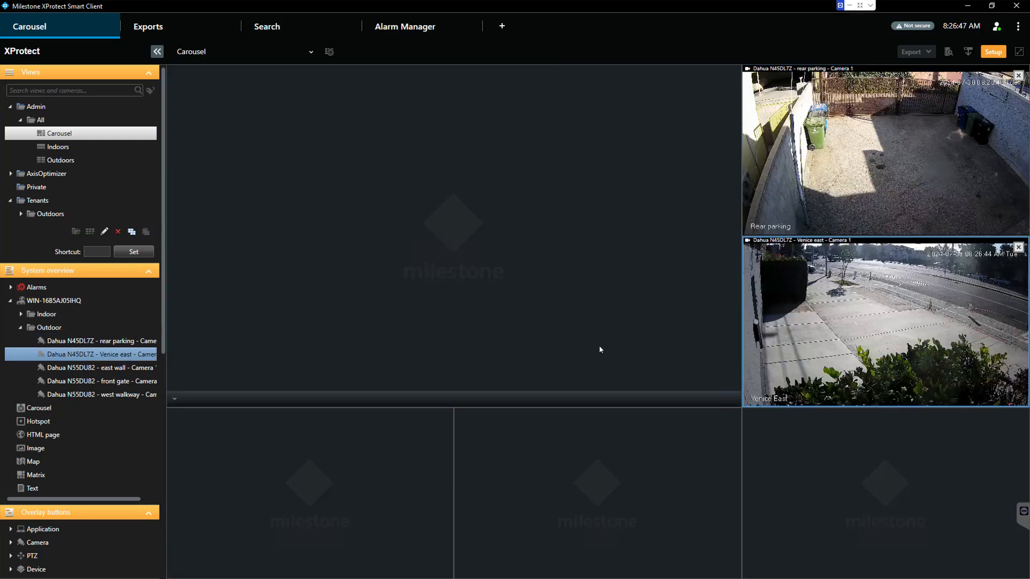
pyautogui.click(51, 328)
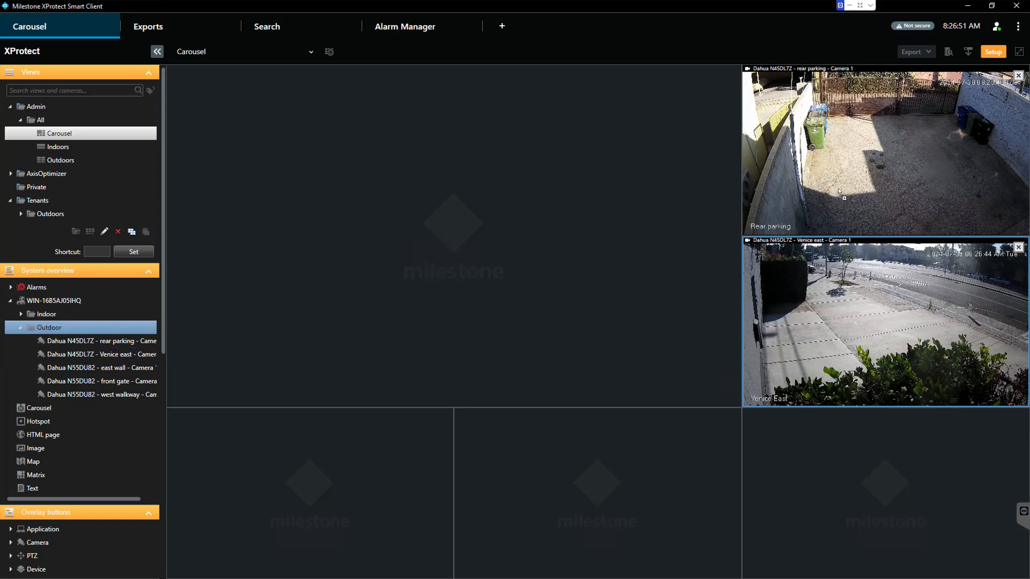
pyautogui.moveTo(840, 190); pyautogui.dragTo(840, 191)
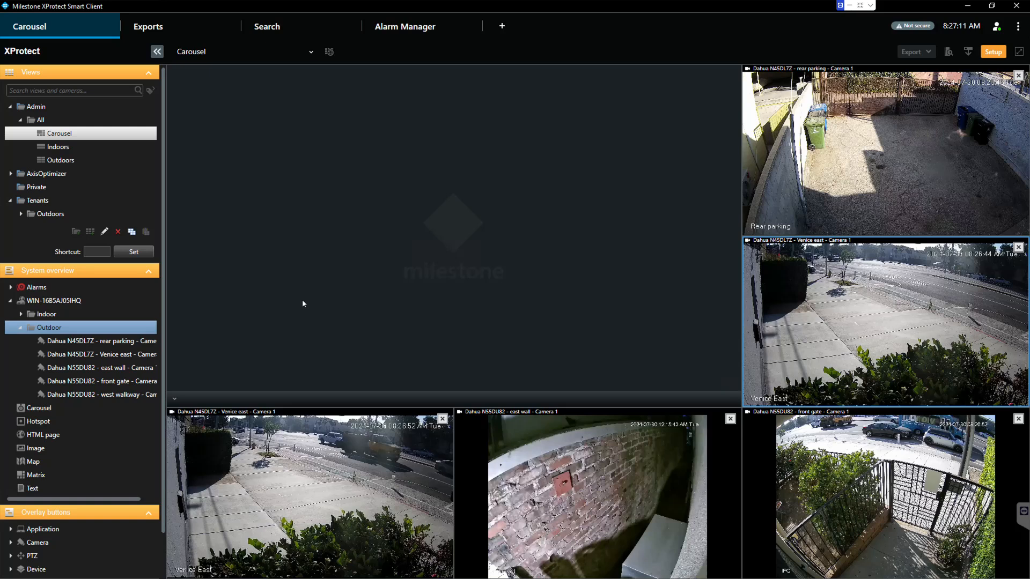
pyautogui.click(40, 411)
pyautogui.moveTo(403, 284); pyautogui.dragTo(406, 285)
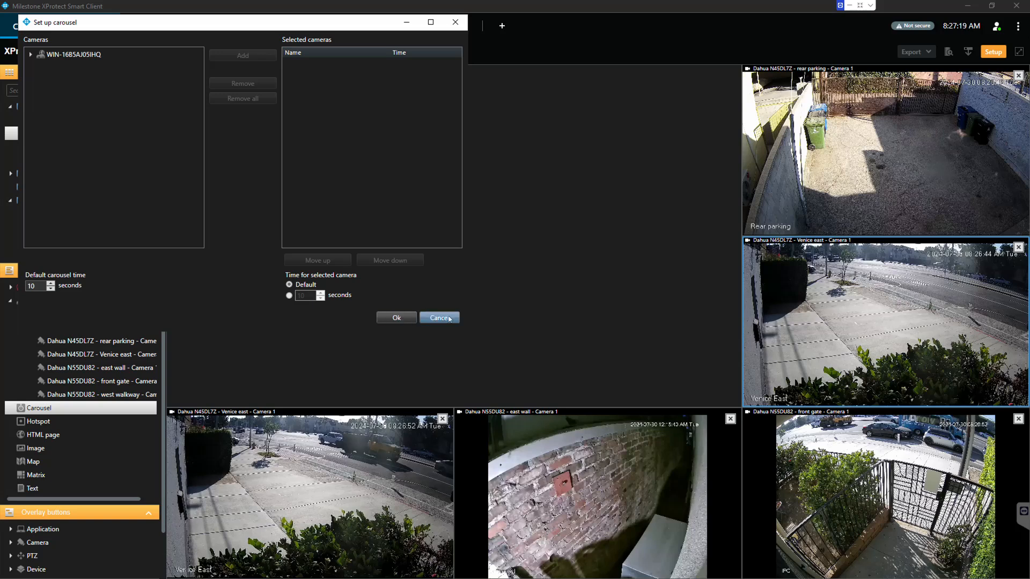
pyautogui.click(387, 321)
# Place a hotspot in the view's large empty position, rename the view as Hotspot, and finish its setup
pyautogui.click(48, 422)
pyautogui.moveTo(385, 293); pyautogui.dragTo(388, 296)
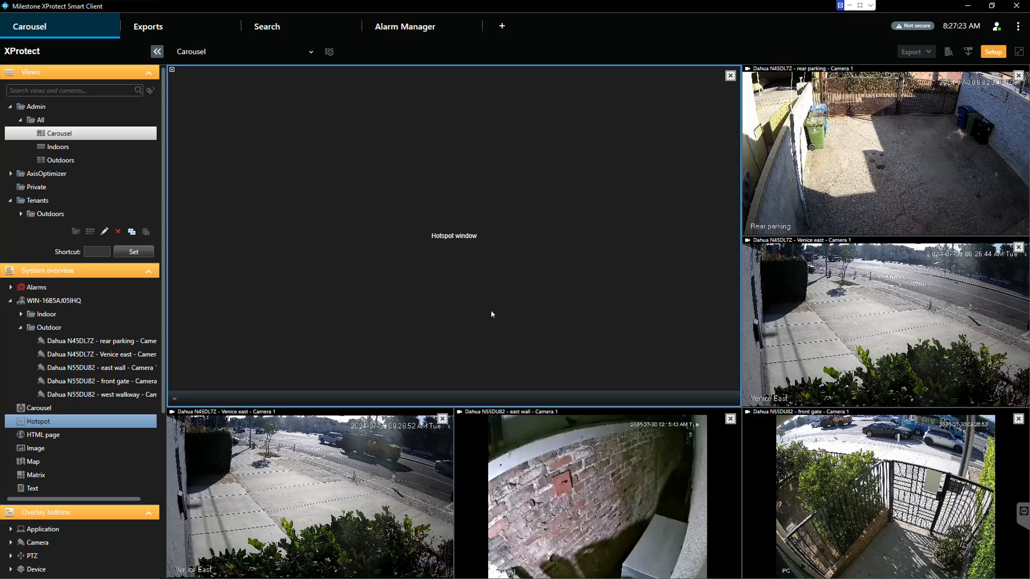
pyautogui.click(104, 233)
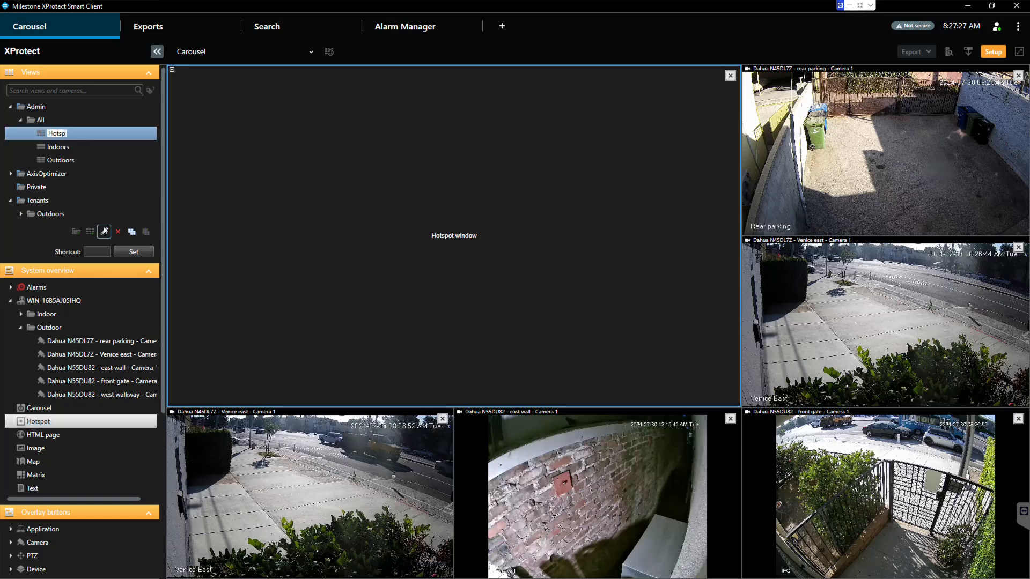
pyautogui.write('Hotspot')
pyautogui.press('Return')
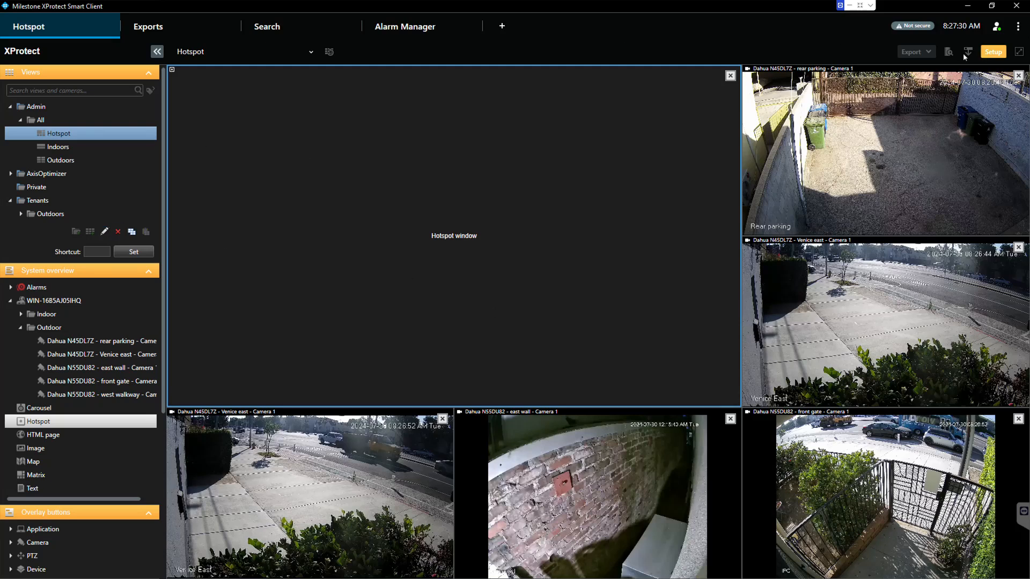
pyautogui.click(993, 53)
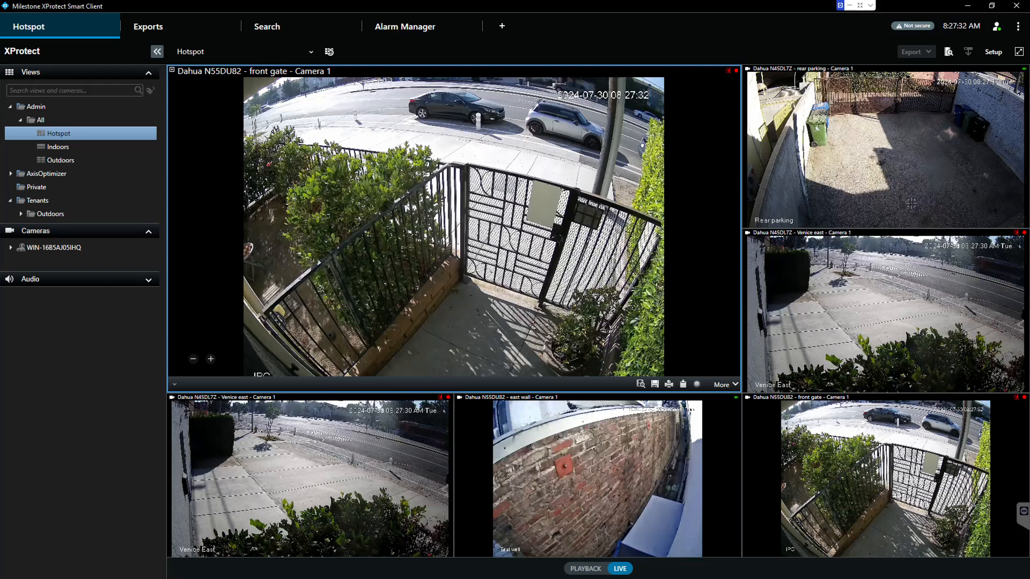
# Show the rear parking, Venice east and front gate cameras in turn in the hotspot, ending with the second Venice east position
pyautogui.click(927, 167)
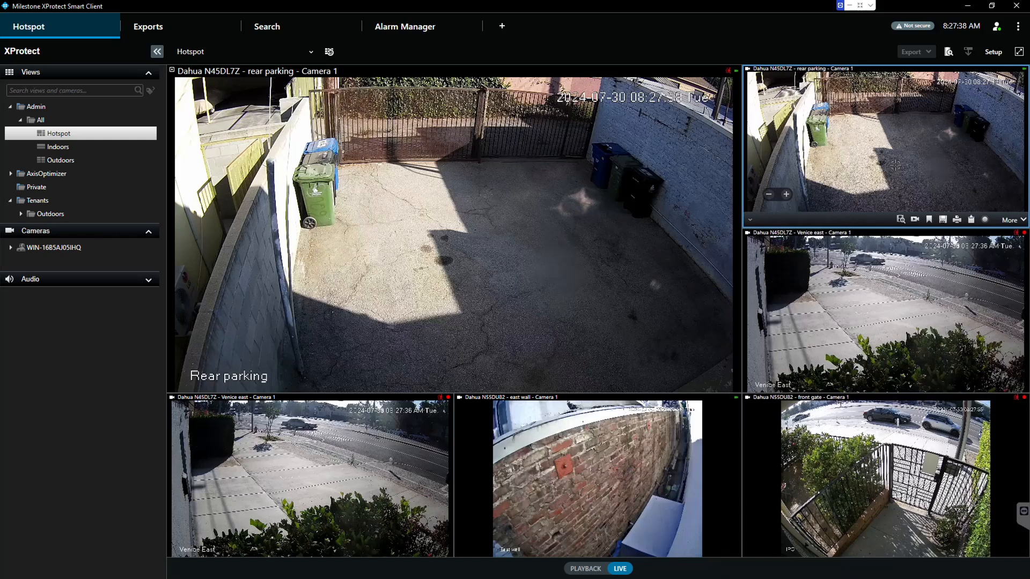
pyautogui.click(895, 318)
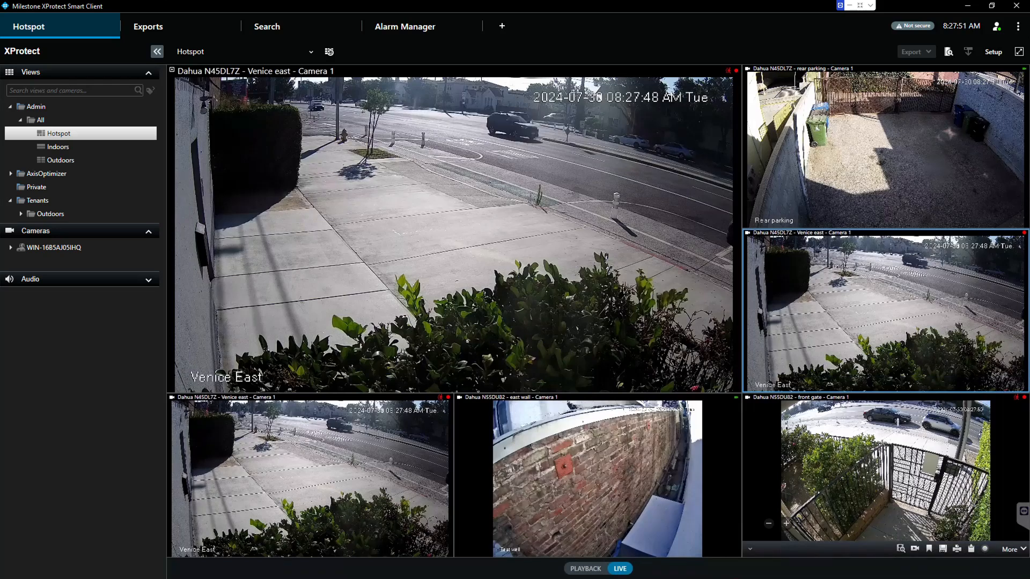
pyautogui.click(886, 472)
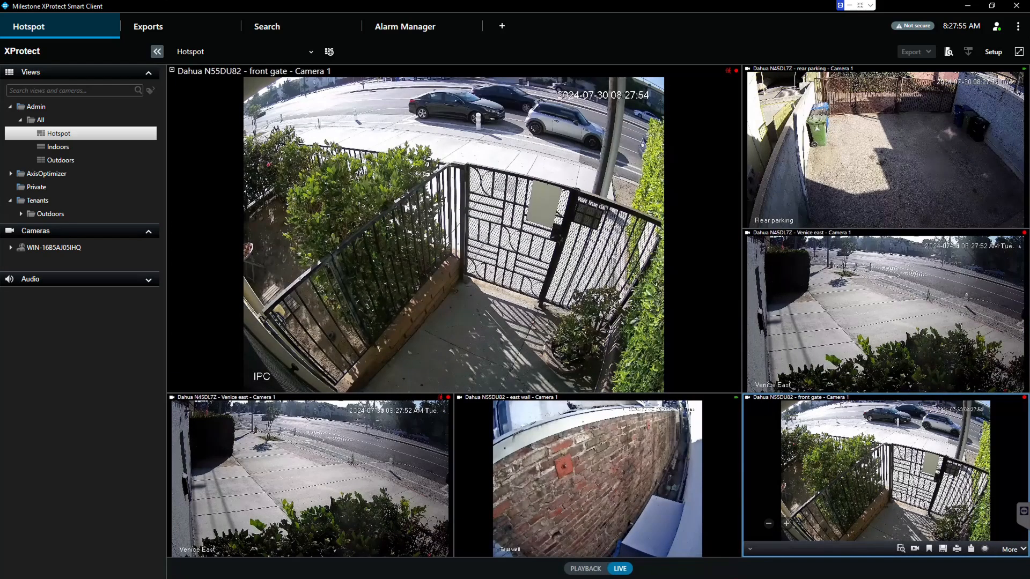
pyautogui.click(312, 478)
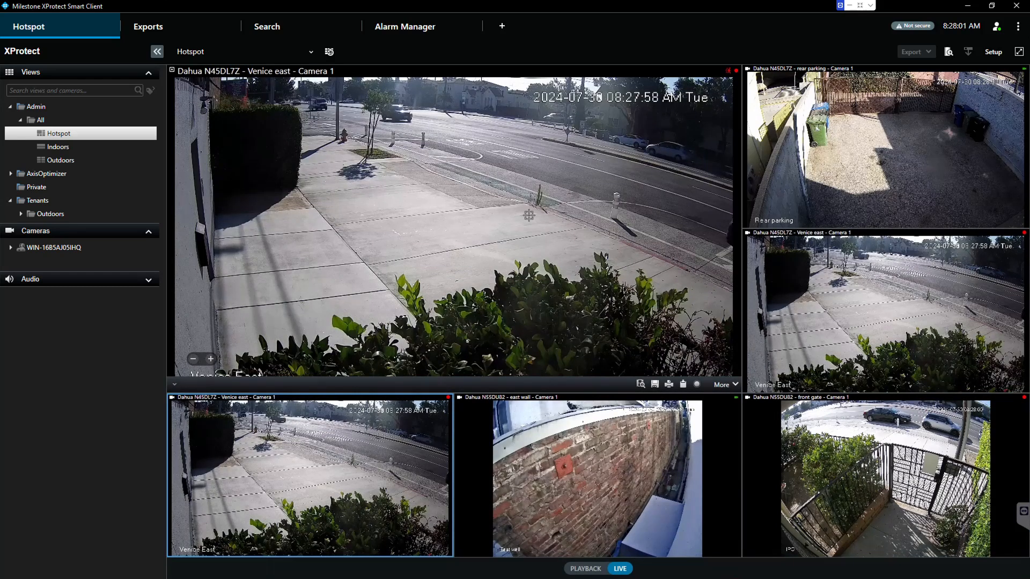
# Open Admin's Outdoors view, maximize the front gate camera, and restore the full camera layout
pyautogui.click(61, 159)
pyautogui.doubleClick(374, 157)
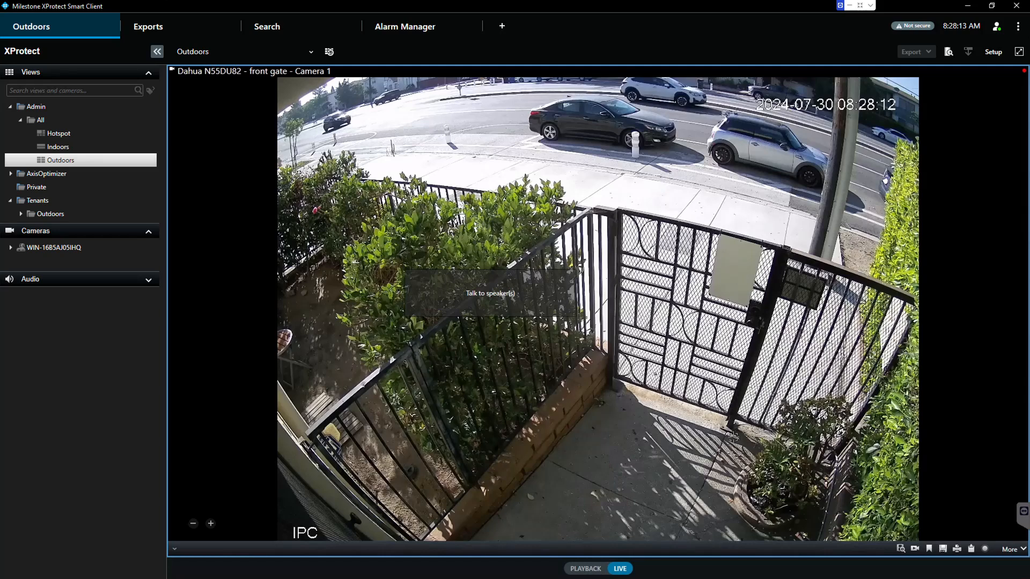
pyautogui.doubleClick(773, 350)
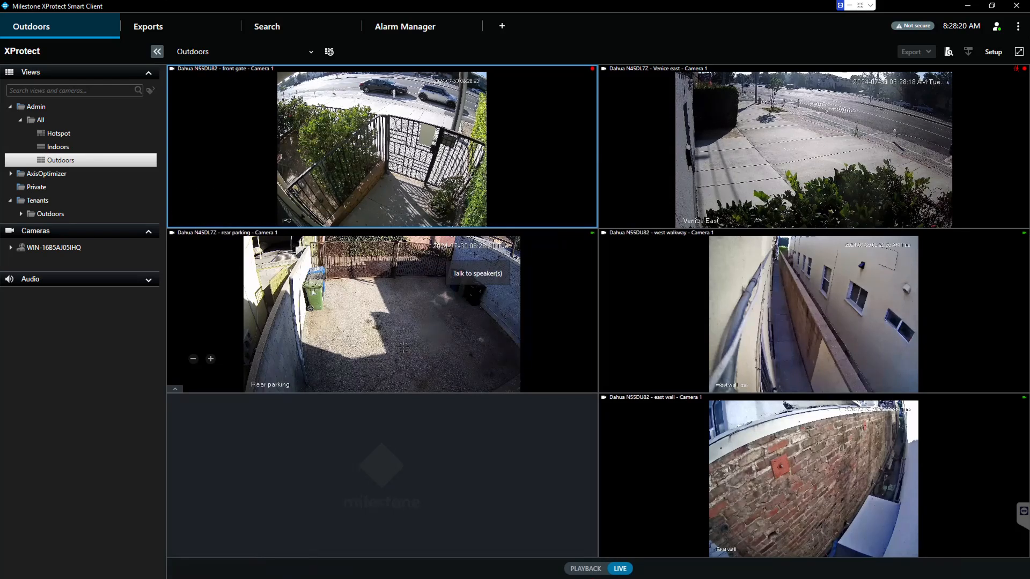
# Enter setup mode and create a 4:3 view with the 1 x 1 layout in Admin's All folder, named Carousel
pyautogui.click(994, 52)
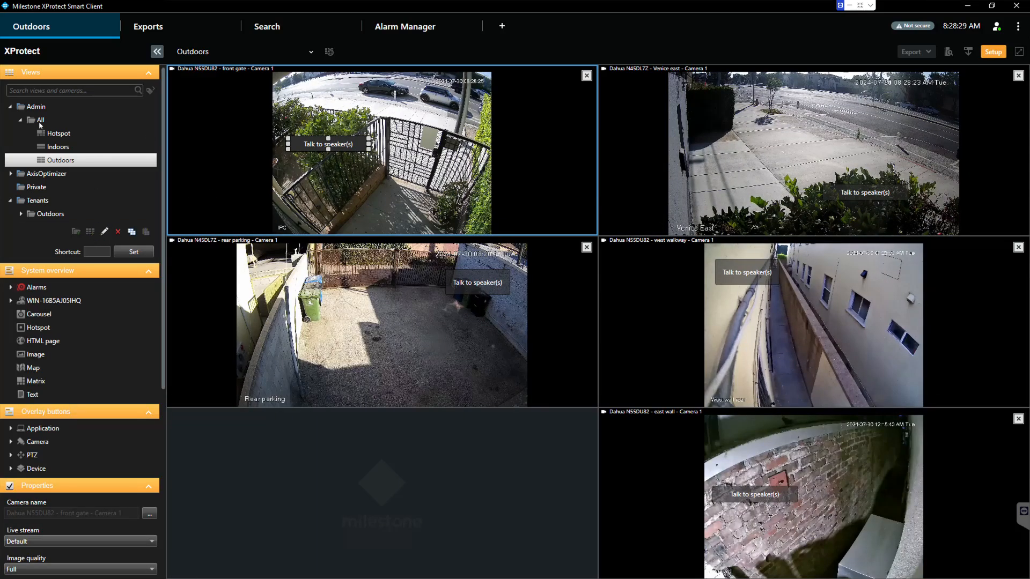
pyautogui.click(40, 121)
pyautogui.click(90, 232)
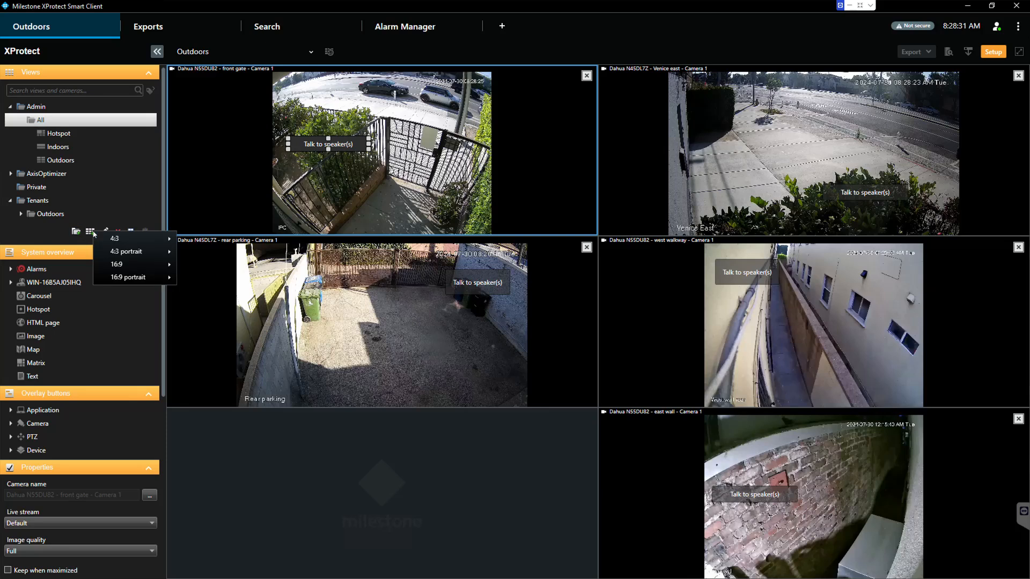
pyautogui.moveTo(124, 238)
pyautogui.click(204, 229)
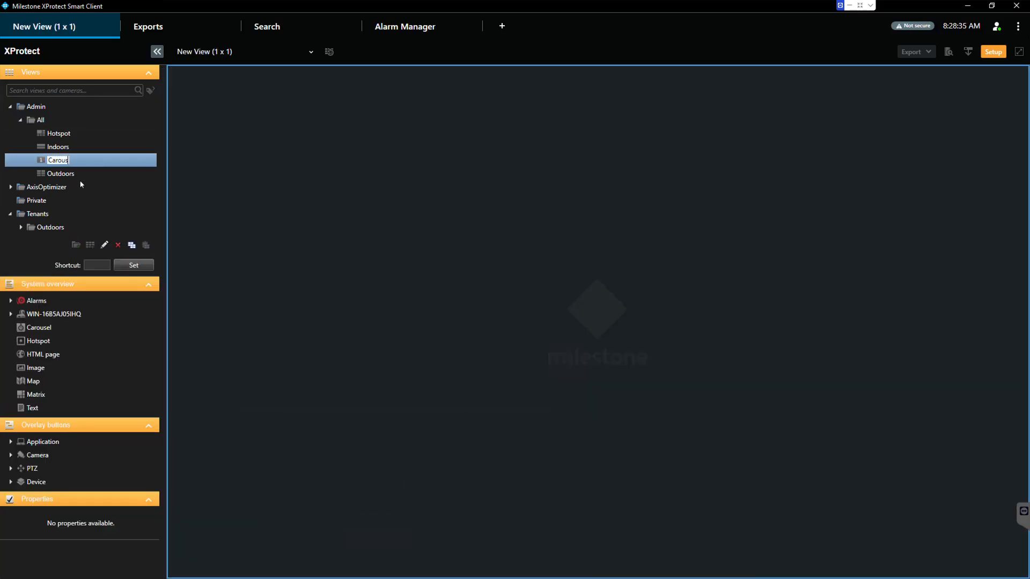
pyautogui.press('Return')
# Place a carousel in the Carousel view with all Outdoor folder cameras, shorten its default carousel time, and finish the view's setup
pyautogui.moveTo(45, 337); pyautogui.dragTo(338, 303)
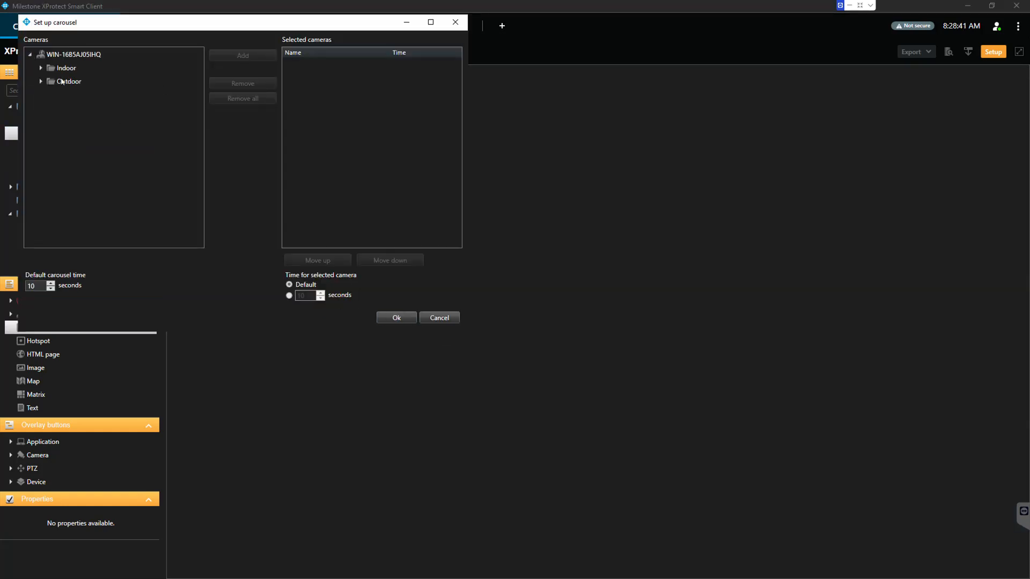
pyautogui.click(67, 81)
pyautogui.click(243, 55)
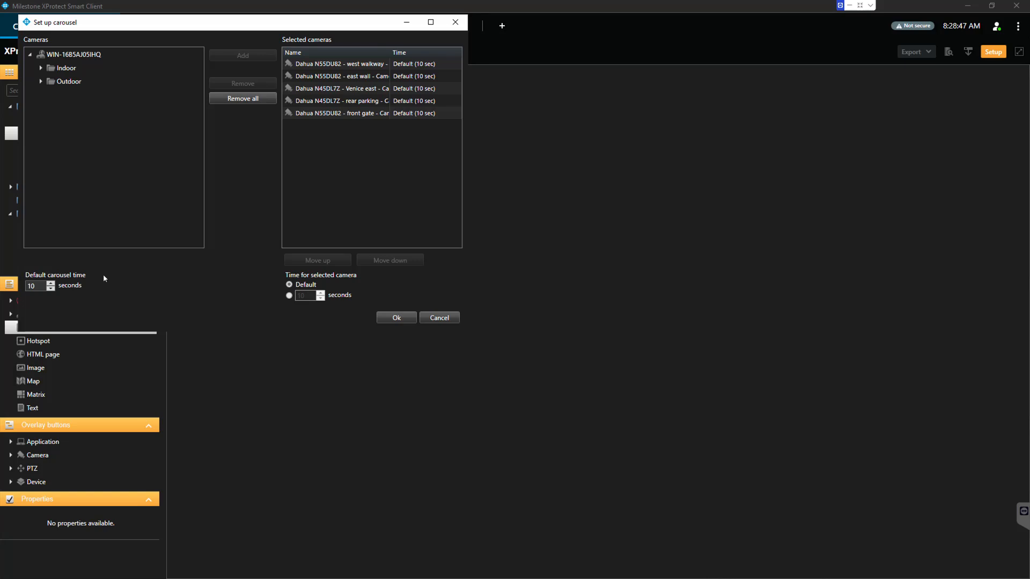
pyautogui.click(52, 290)
pyautogui.click(52, 291)
pyautogui.click(392, 321)
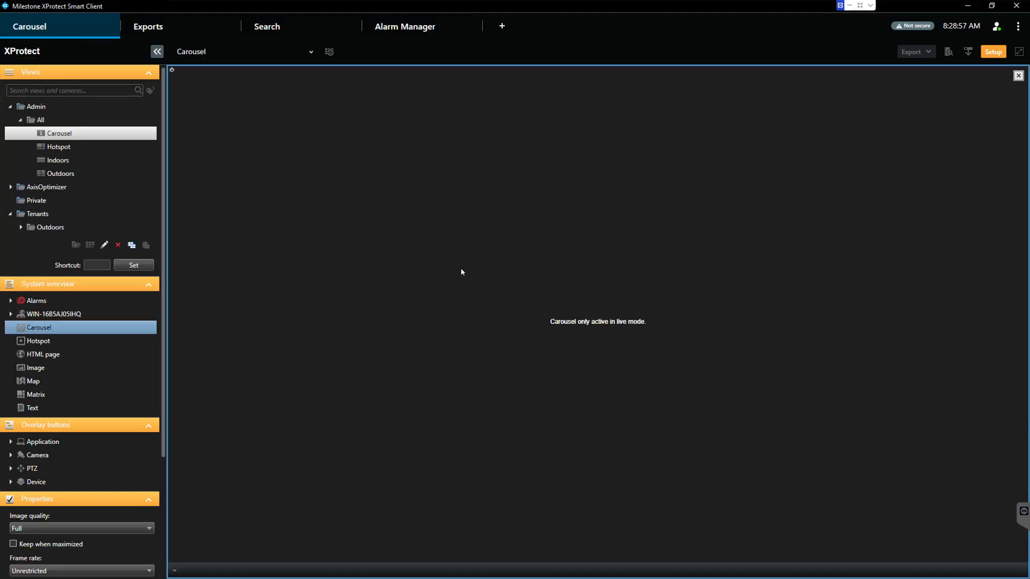
pyautogui.click(994, 51)
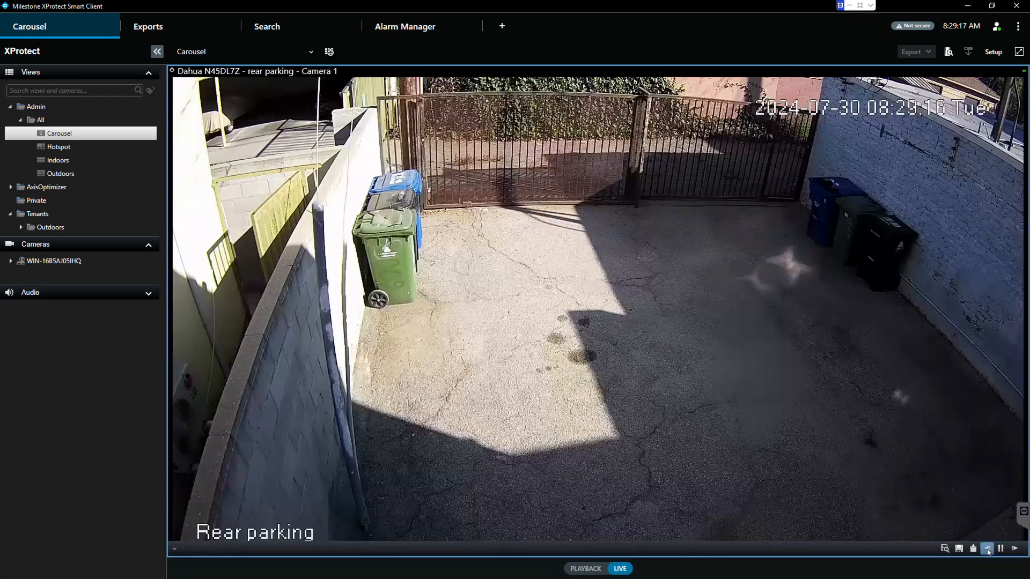
# Step the carousel back to the east wall camera, pause and zoom in on it, and advance to the Venice east camera
pyautogui.click(987, 548)
pyautogui.click(987, 548)
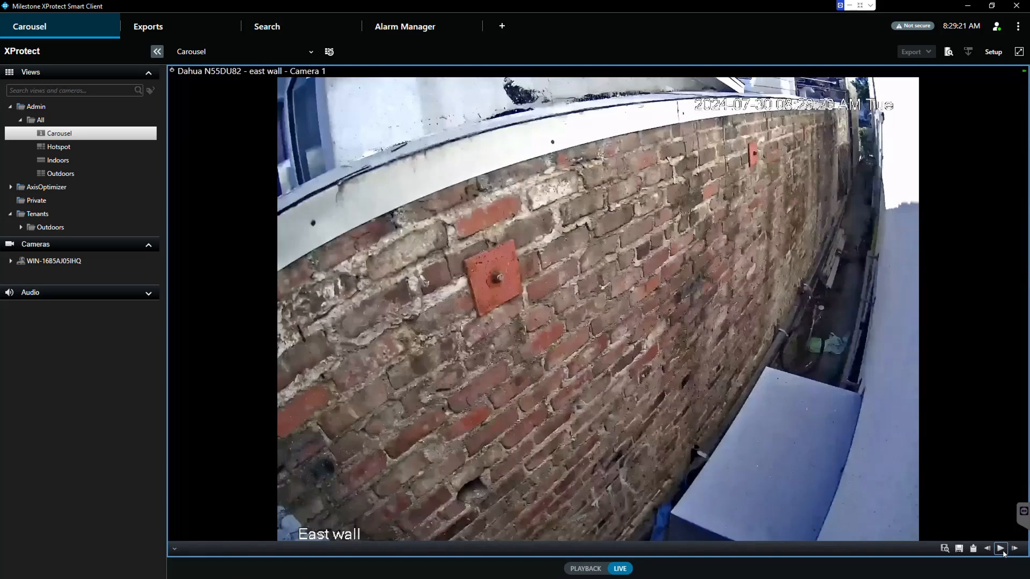
pyautogui.moveTo(853, 360); pyautogui.dragTo(864, 371)
pyautogui.scroll(-5, 864, 371)
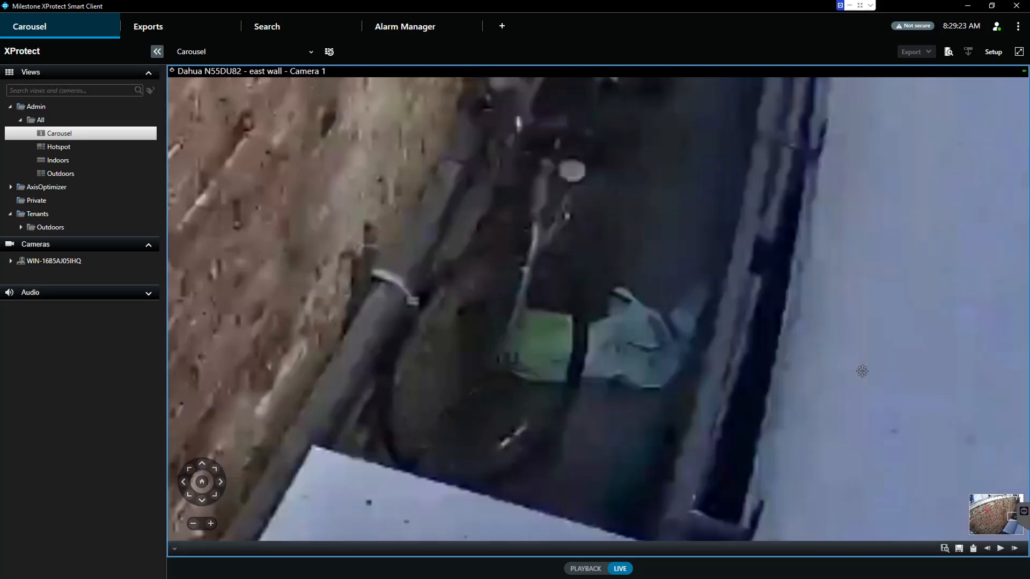
pyautogui.click(1015, 548)
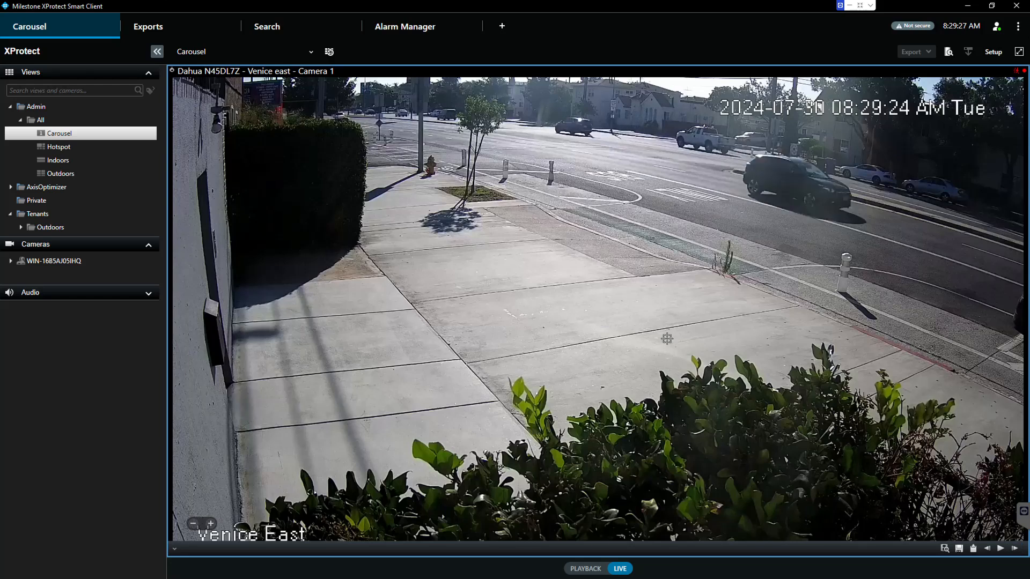
pyautogui.click(989, 52)
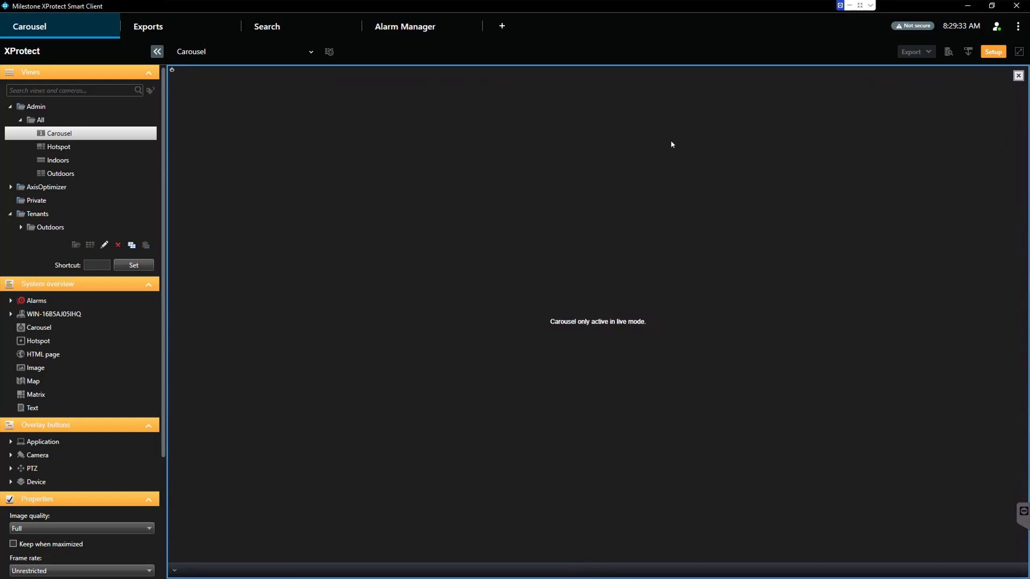
pyautogui.click(991, 52)
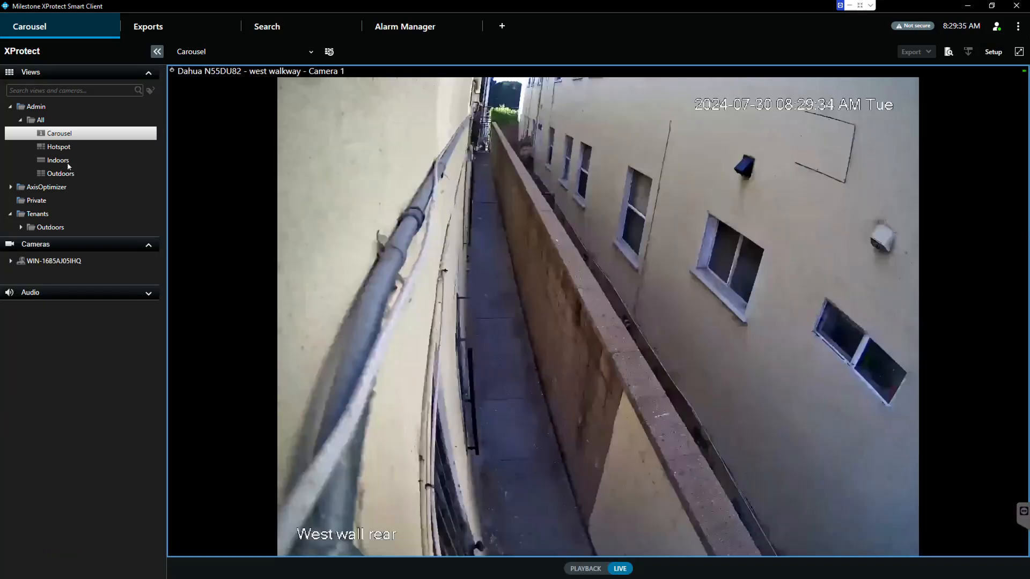
# Open Admin's Outdoors view, switch to the Hotspot view, and show the Venice east camera in the hotspot
pyautogui.click(63, 175)
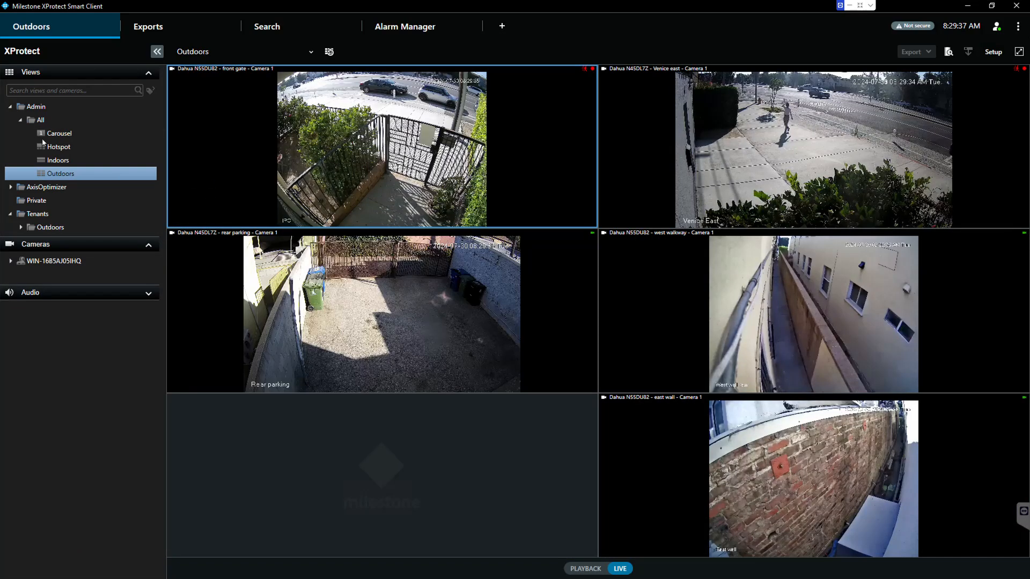
pyautogui.click(54, 147)
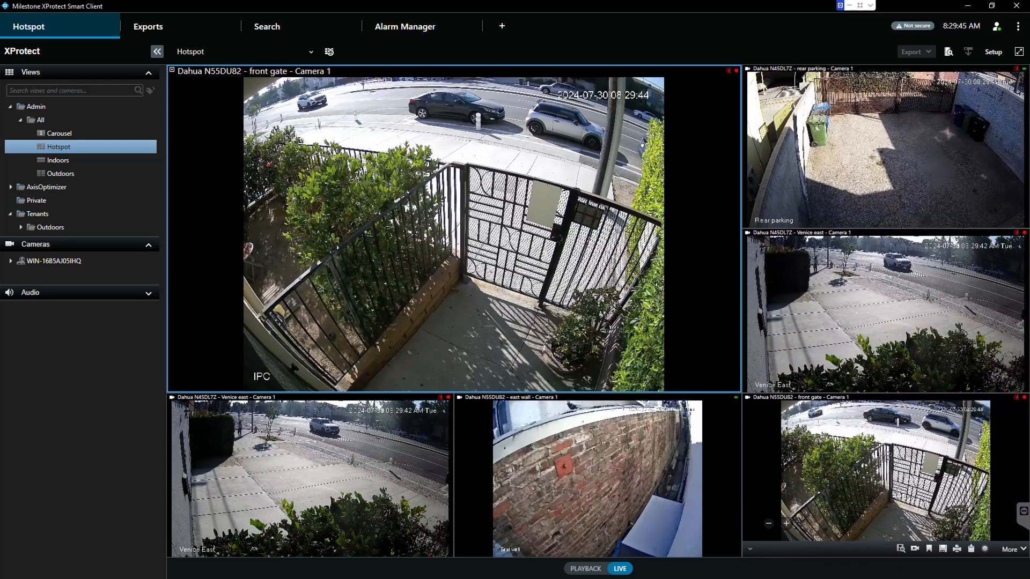
pyautogui.click(857, 315)
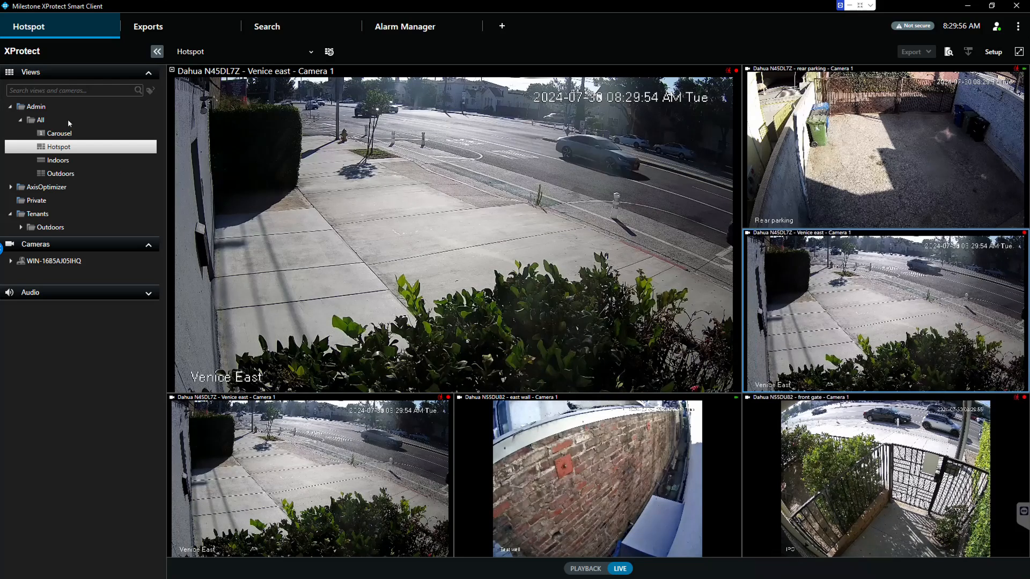
# Collapse the side pane and switch to Admin's Outdoors view using the view selector
pyautogui.click(156, 52)
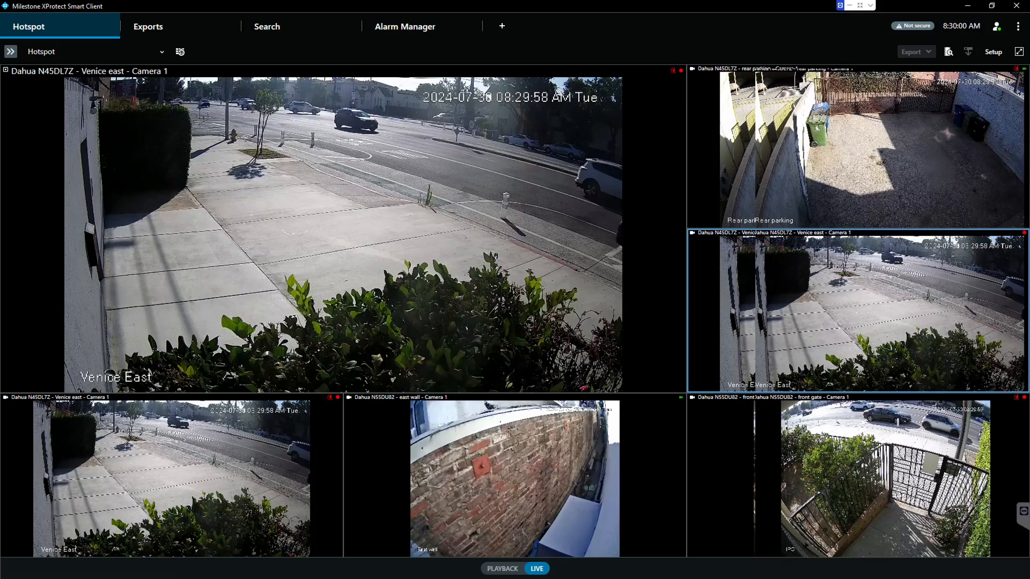
pyautogui.click(161, 53)
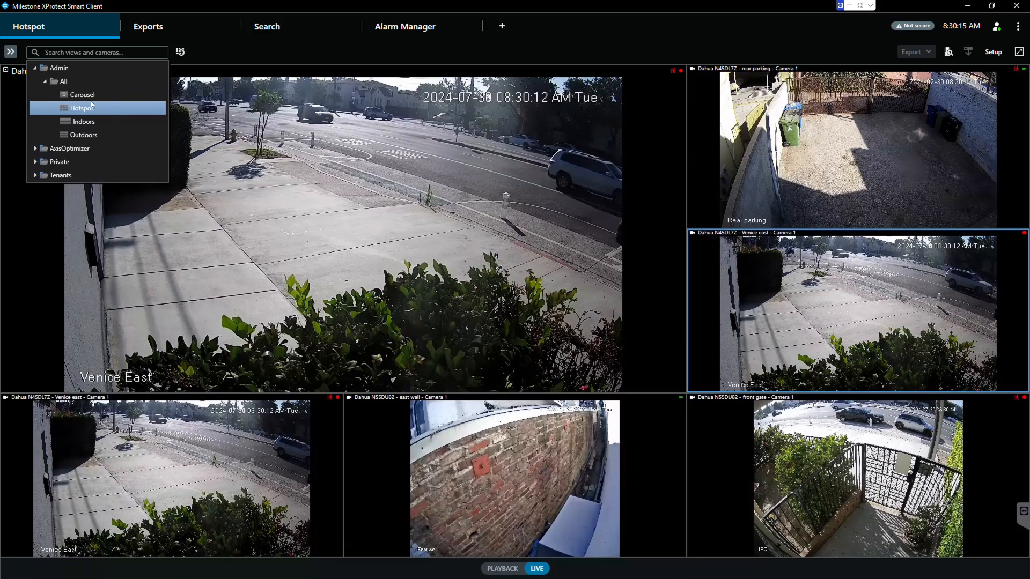
pyautogui.click(72, 137)
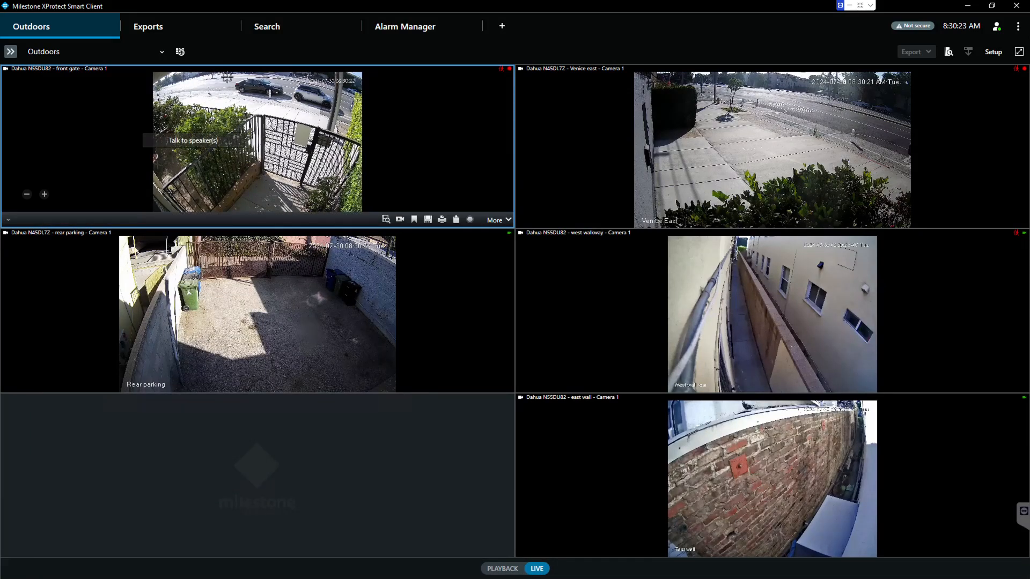
# Open Admin's Indoors view in a separate views tab, close that tab, and return to the Outdoors view
pyautogui.click(501, 26)
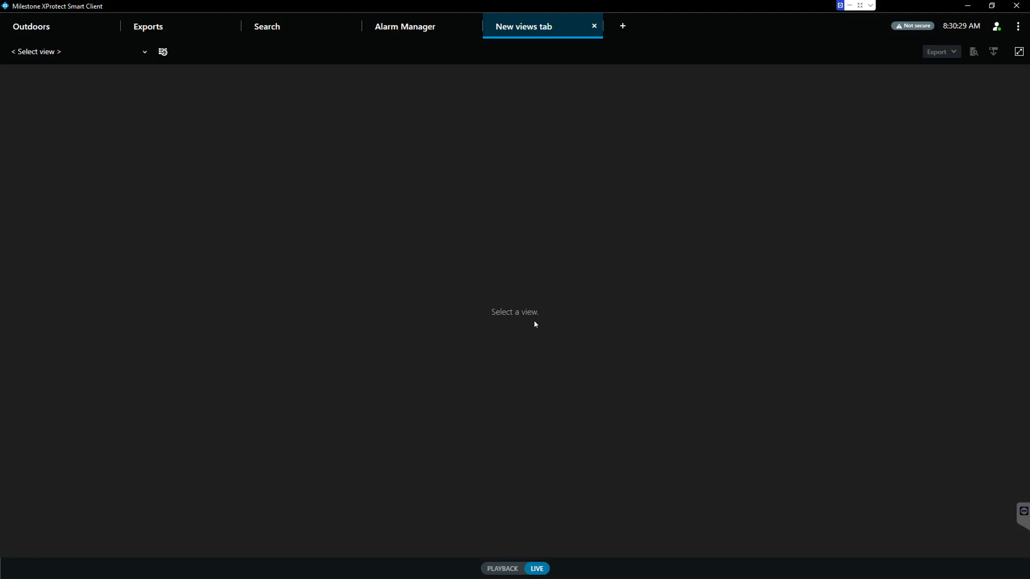
pyautogui.click(145, 52)
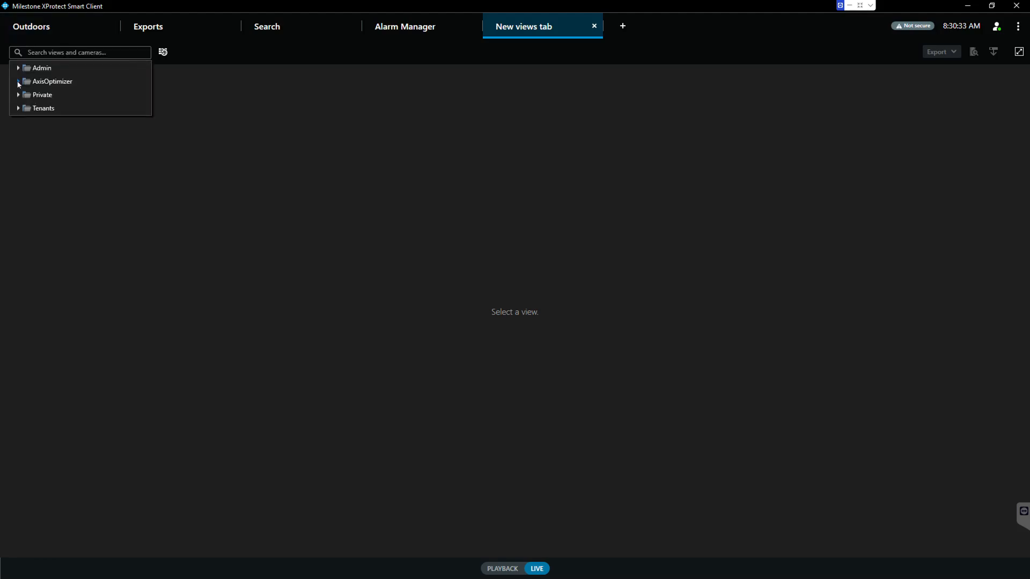
pyautogui.click(18, 69)
pyautogui.click(28, 81)
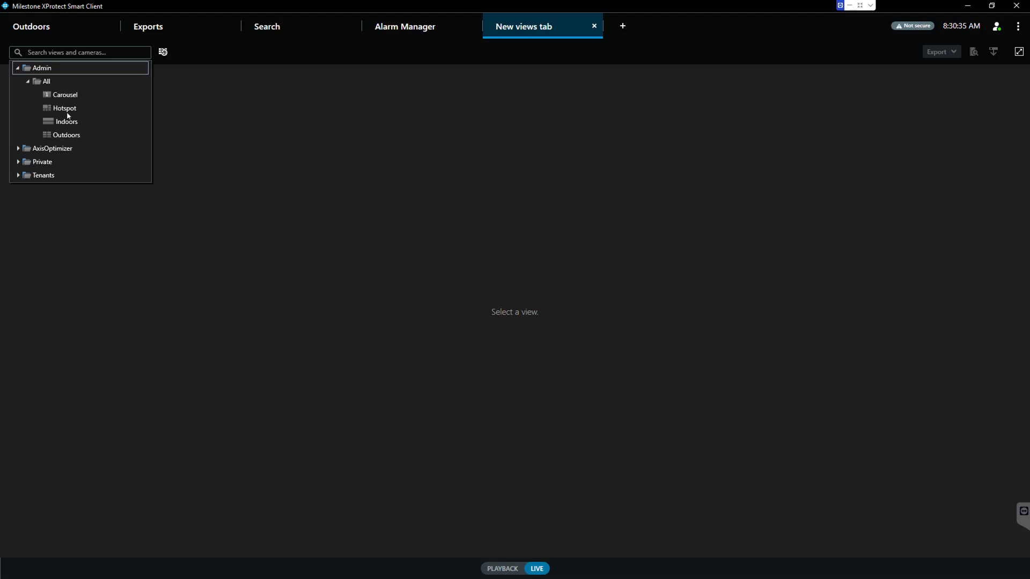
pyautogui.click(64, 121)
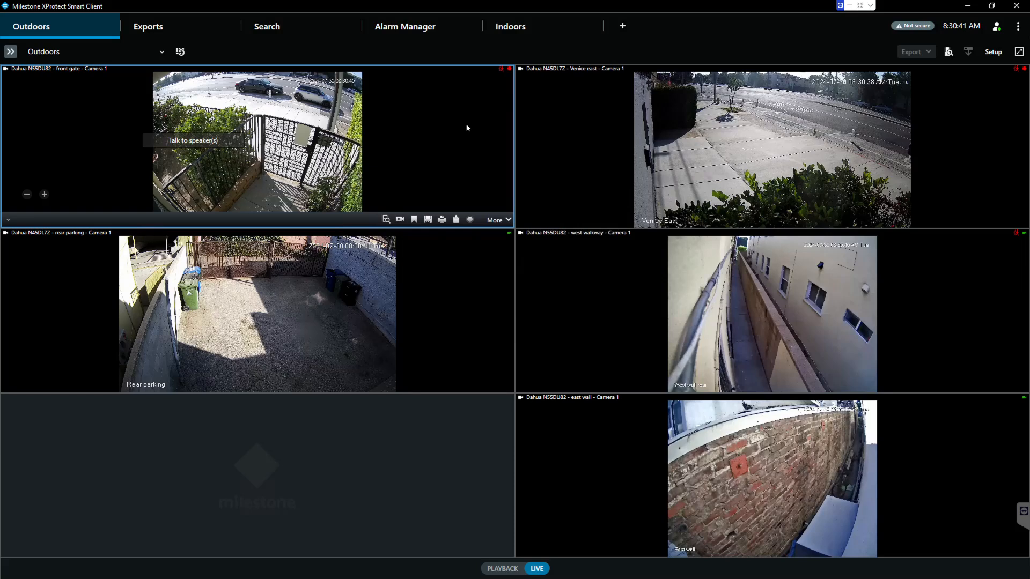
pyautogui.click(563, 26)
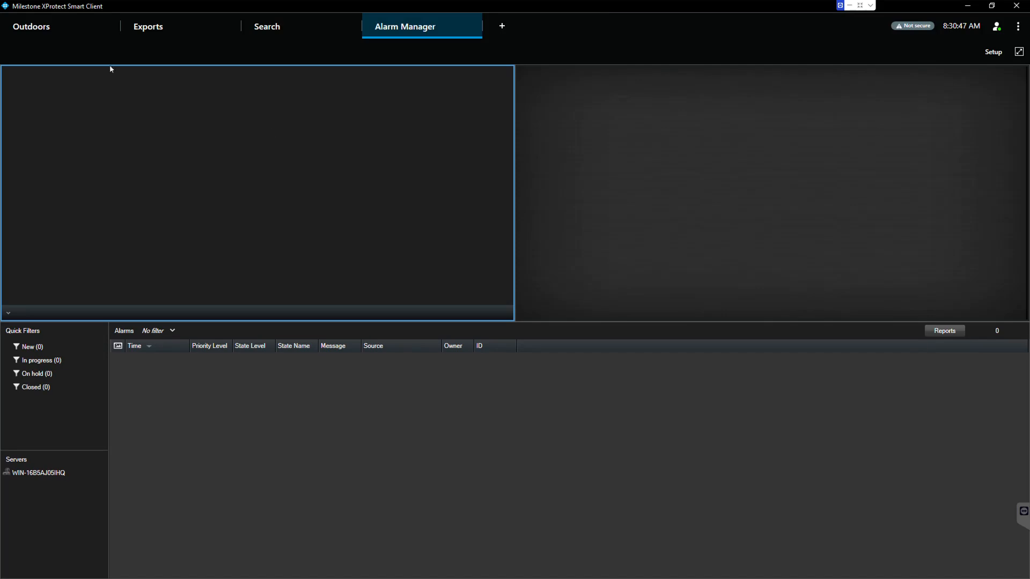
pyautogui.click(65, 26)
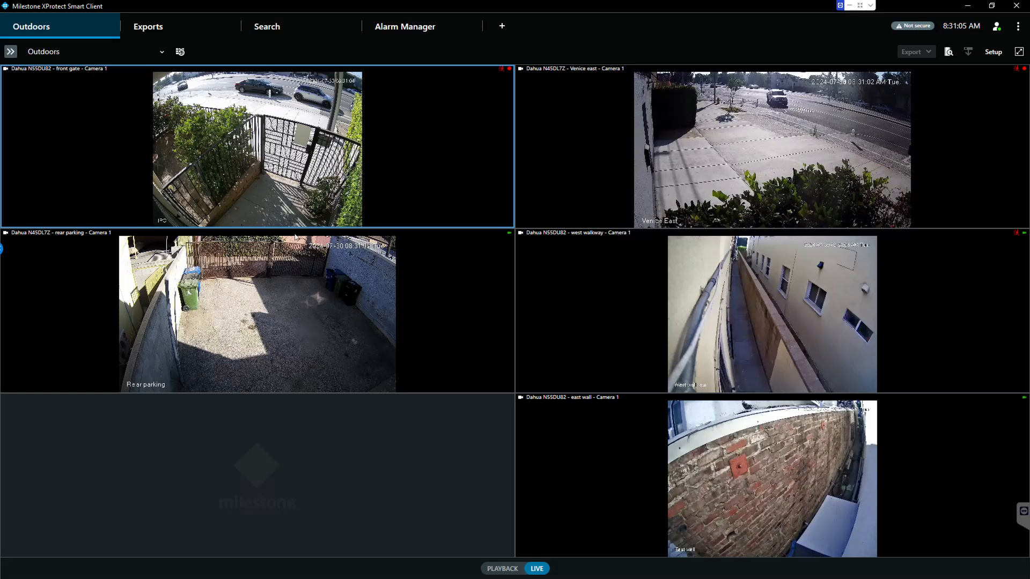
# Maximize the rear parking camera in the Outdoors view and restore the full camera layout
pyautogui.doubleClick(226, 336)
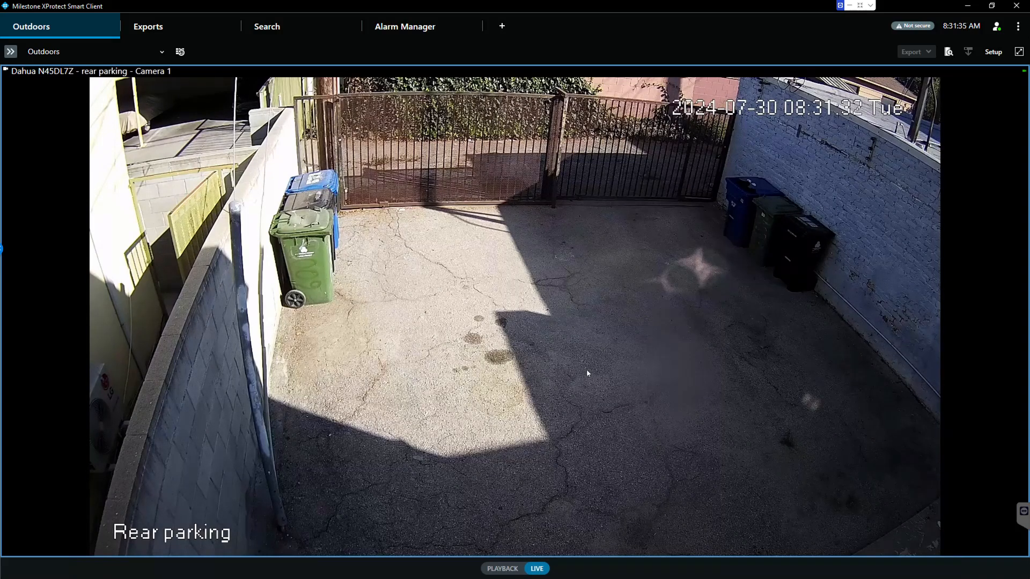
pyautogui.doubleClick(490, 215)
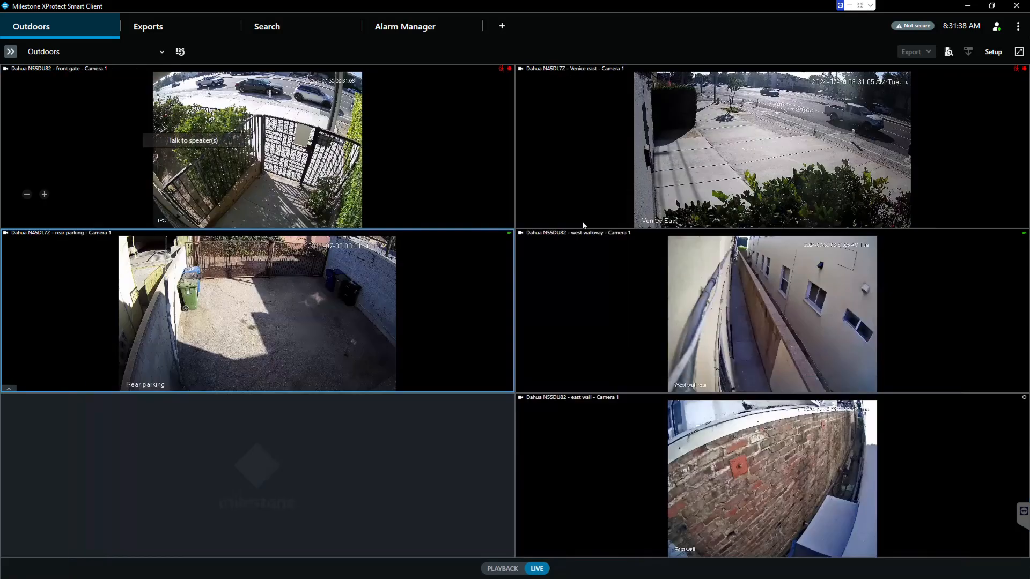
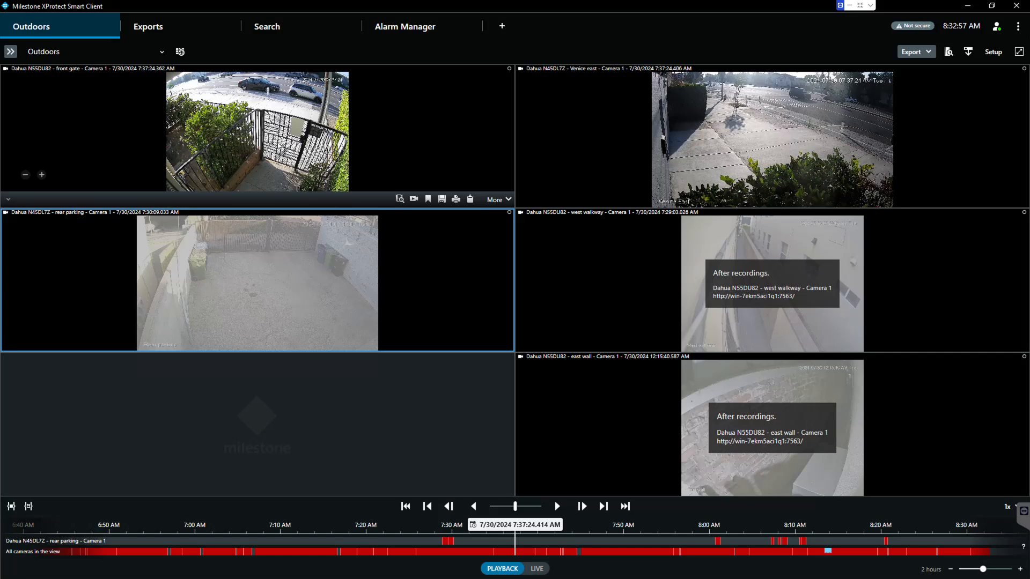
# Compare the recording timelines of the front gate and rear parking cameras in playback by selecting each camera alternately
pyautogui.click(277, 141)
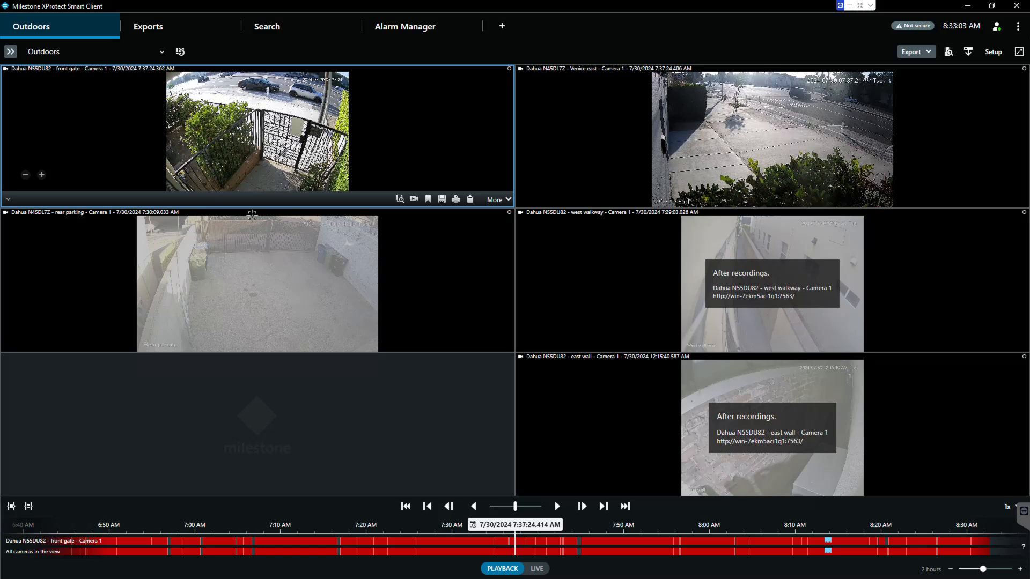
pyautogui.click(269, 265)
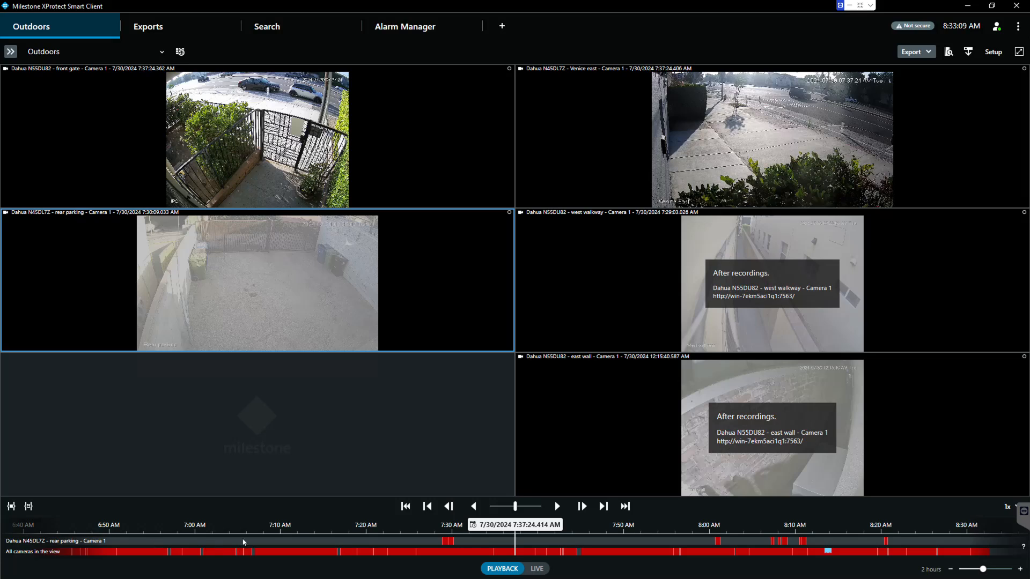
pyautogui.click(180, 157)
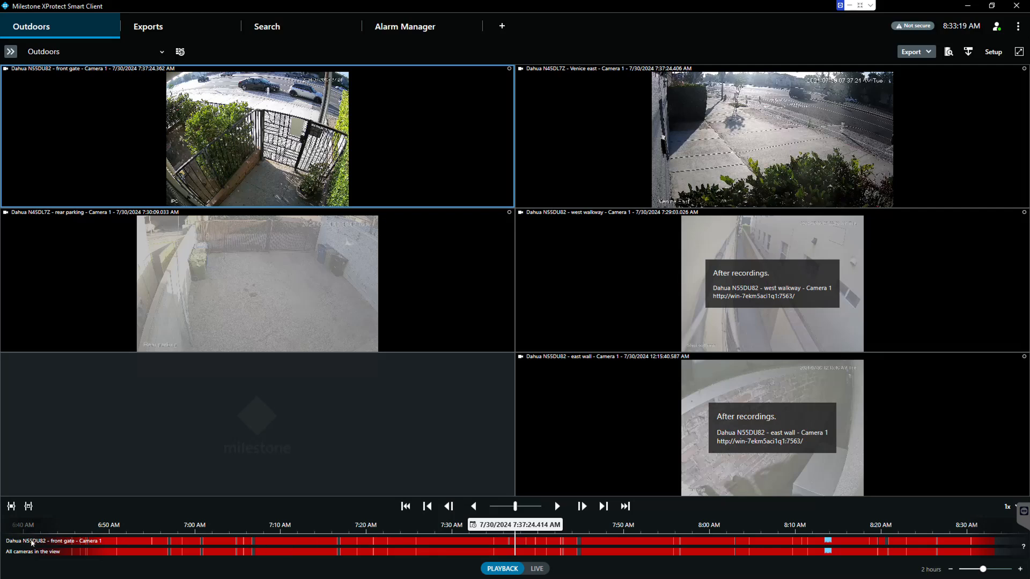
pyautogui.moveTo(178, 211)
pyautogui.moveTo(174, 182)
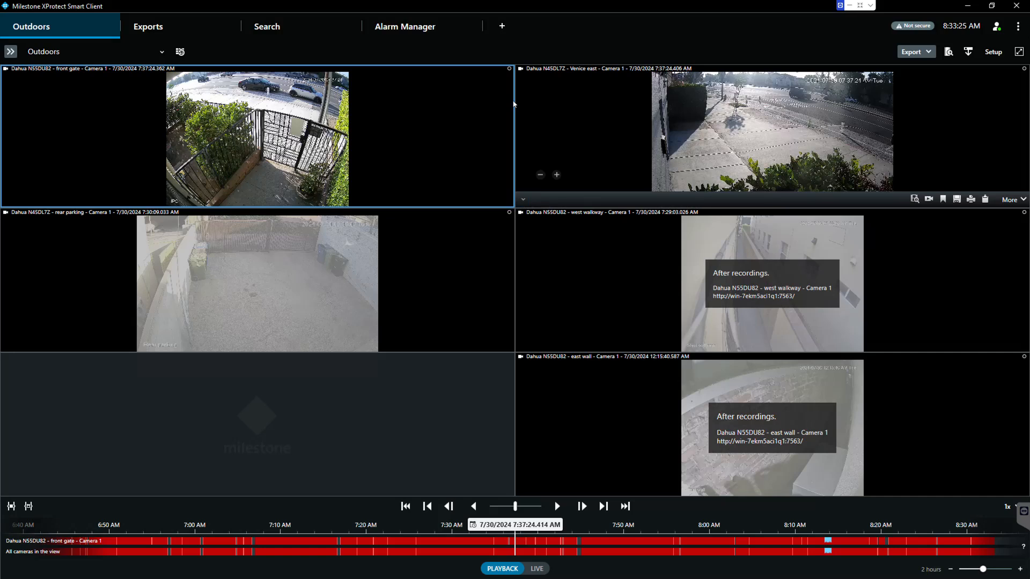
pyautogui.moveTo(315, 254)
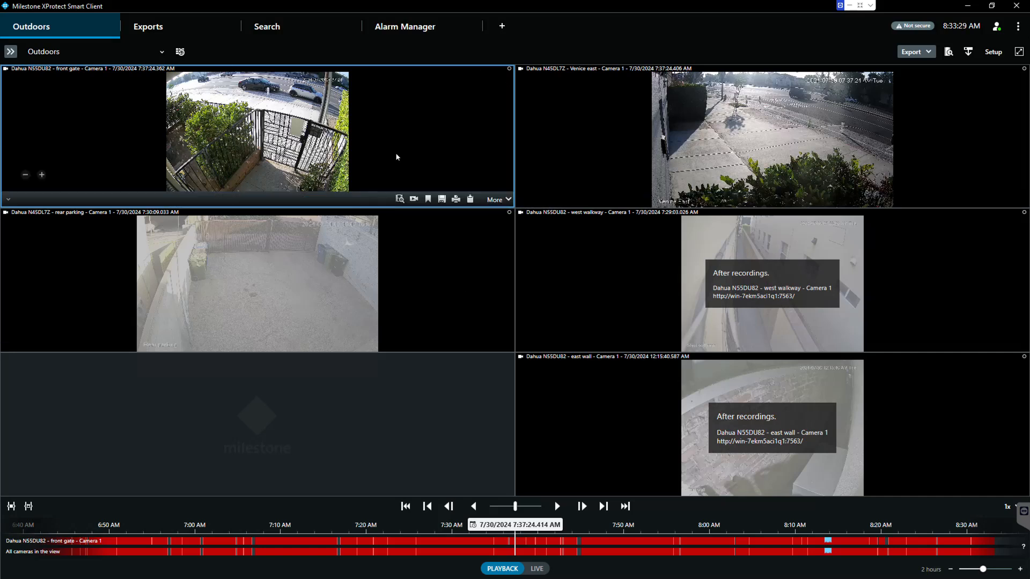
pyautogui.click(387, 258)
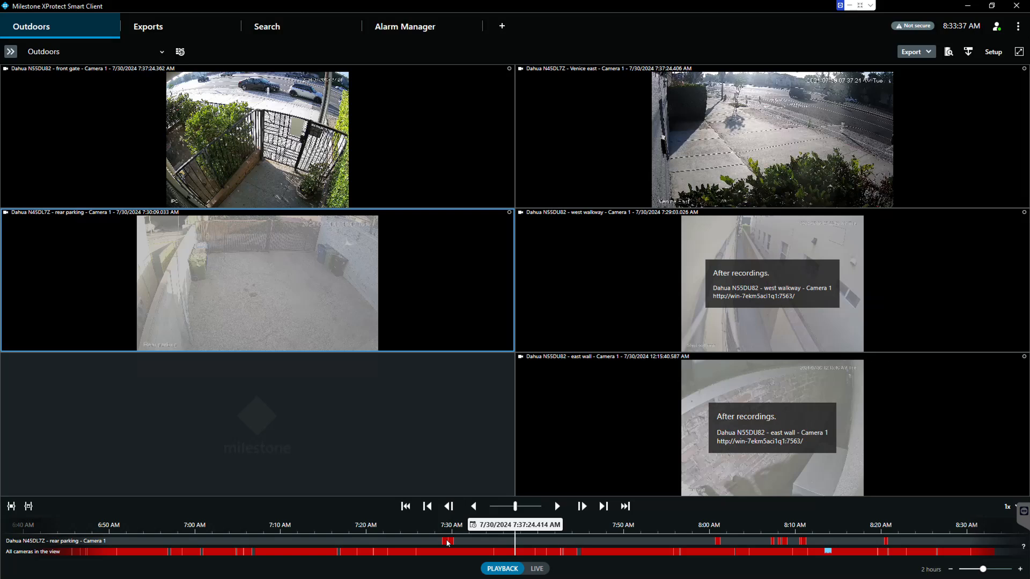
pyautogui.moveTo(261, 236)
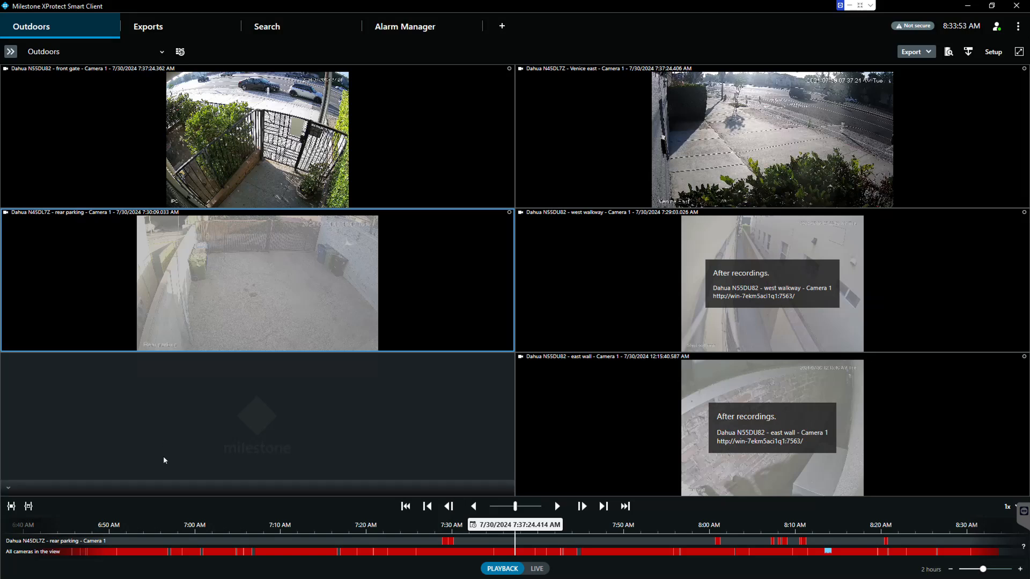
pyautogui.click(287, 172)
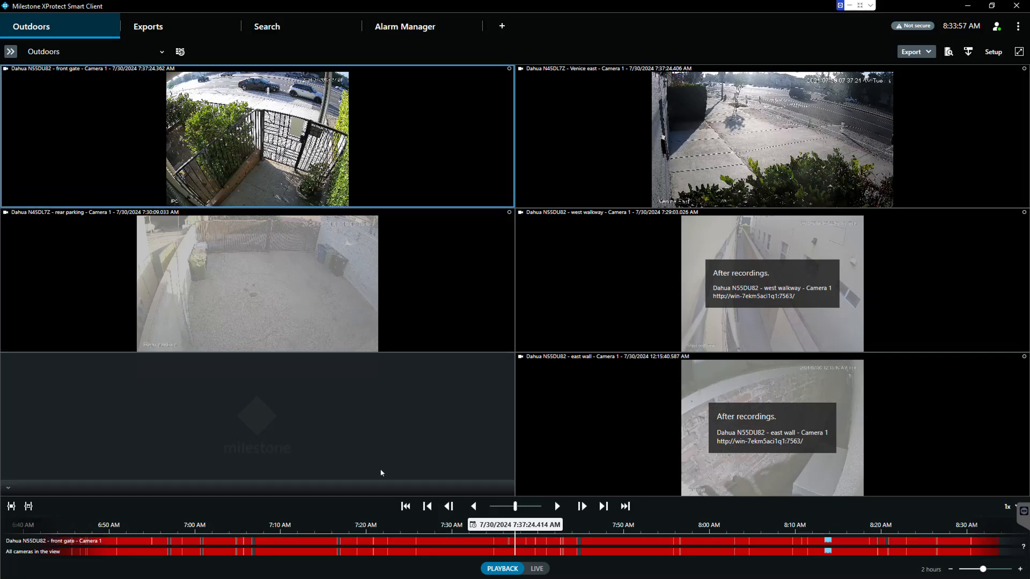
pyautogui.click(326, 311)
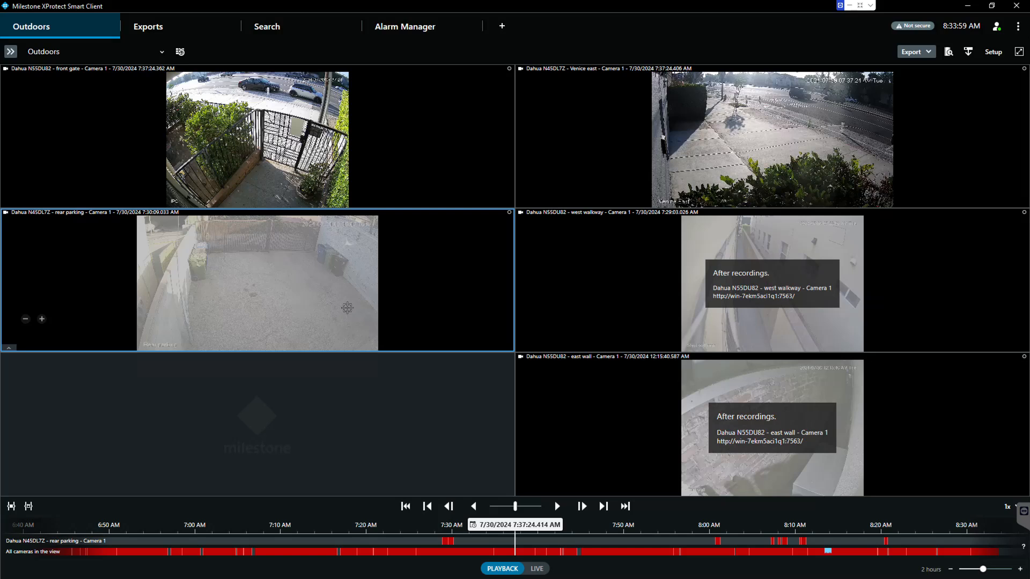
# Jump playback to the rear parking camera's first recorded sequence, and return to its most recent one
pyautogui.click(405, 507)
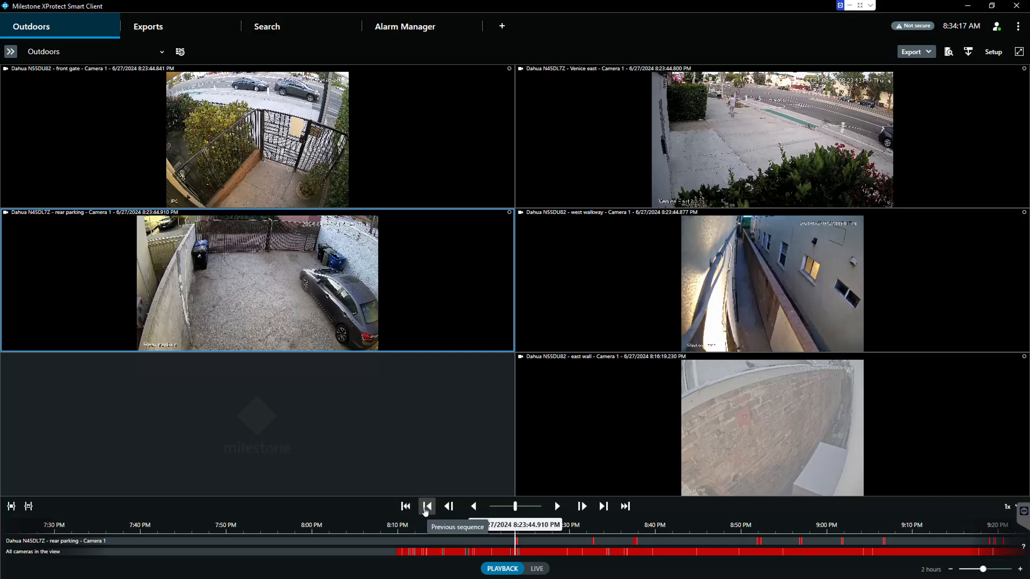
pyautogui.click(626, 507)
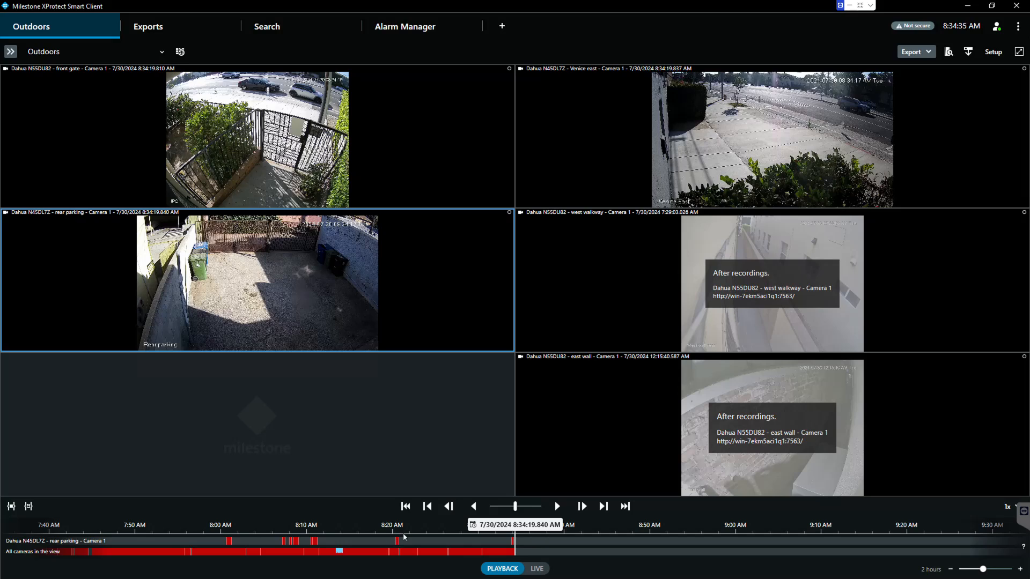
# Jump back through the rear parking camera's previous recorded sequences to about 8:10:43 AM and play that sequence forward in the maximized camera
pyautogui.click(427, 507)
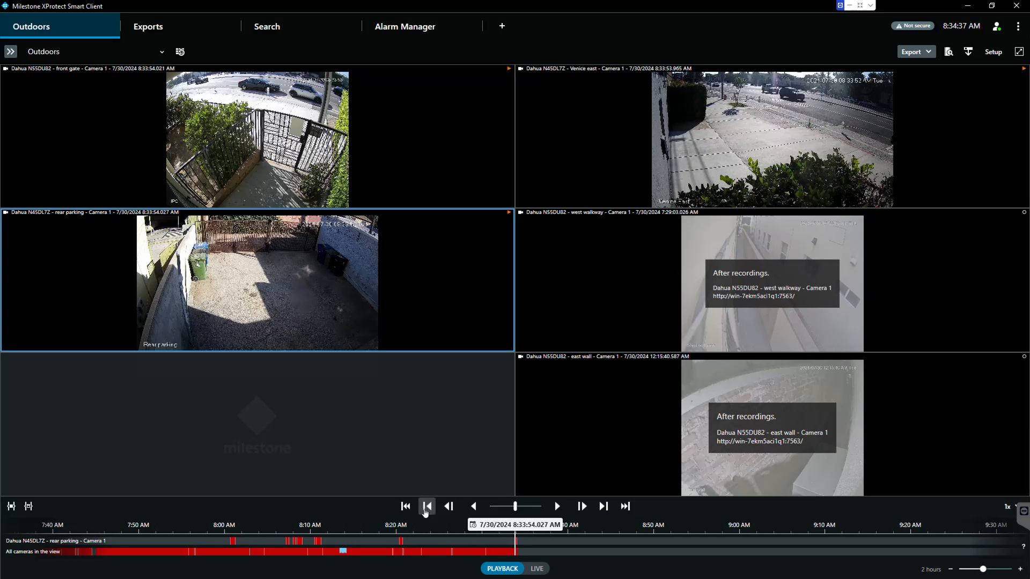
pyautogui.click(427, 507)
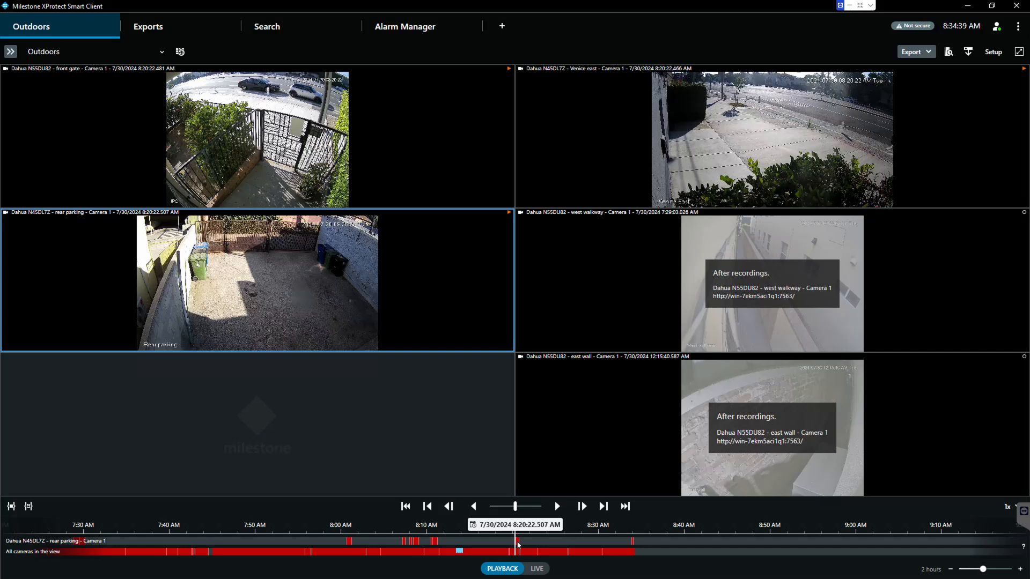
pyautogui.click(427, 507)
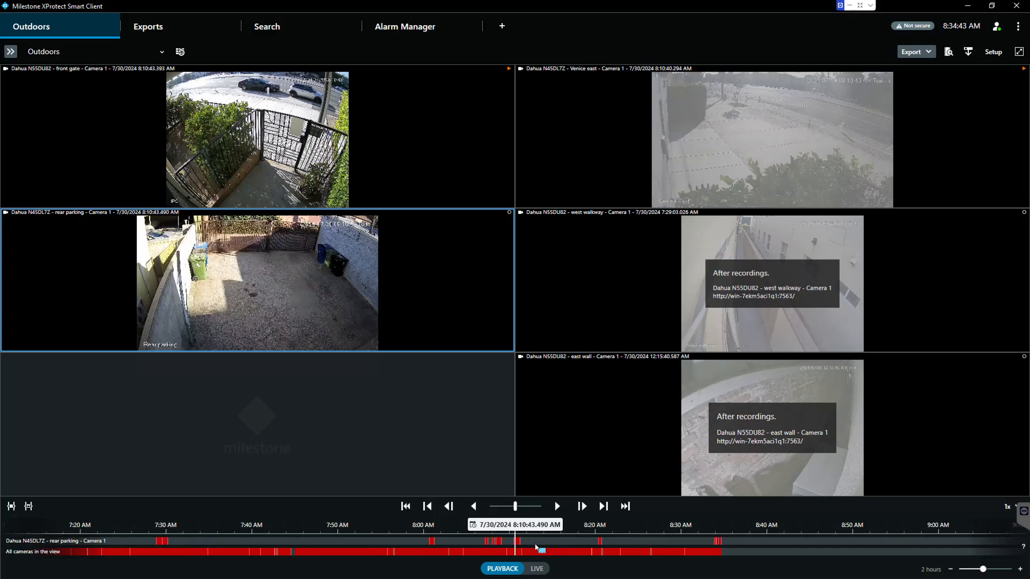
pyautogui.click(557, 506)
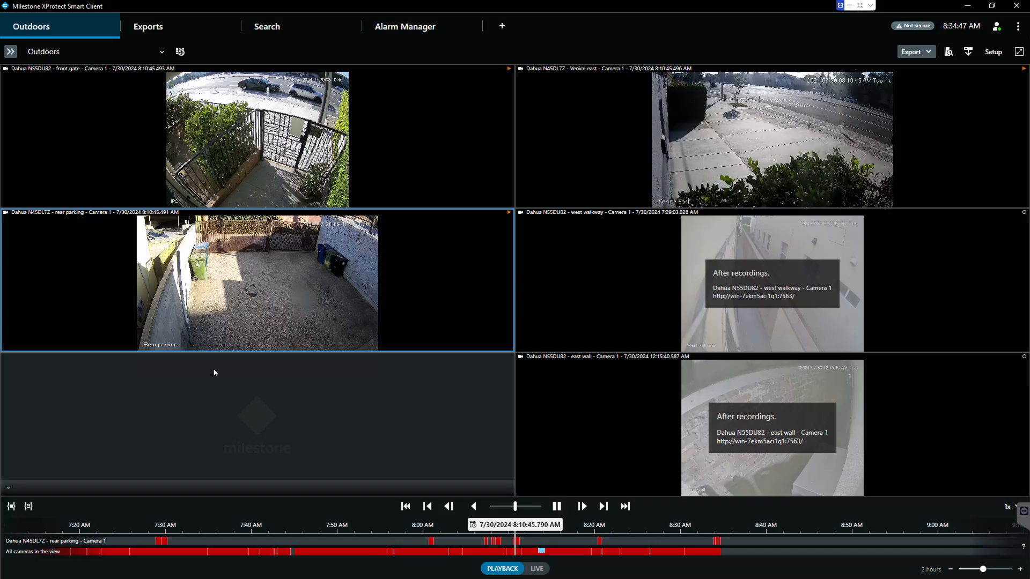
pyautogui.doubleClick(317, 276)
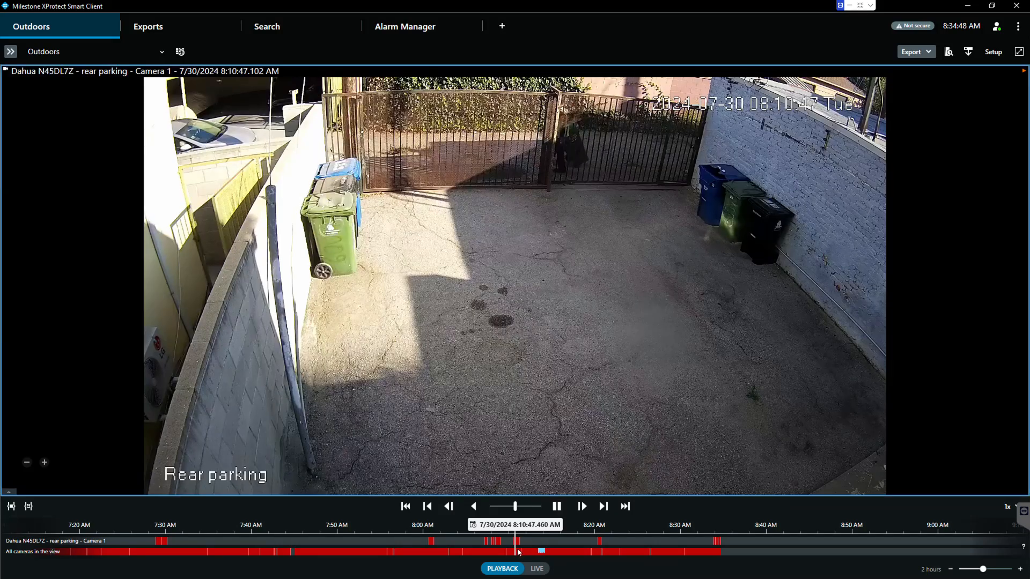
# Play the rear parking footage in reverse to about 8:10:46 AM, and advance it frame by frame to about 8:10:47 AM
pyautogui.click(474, 507)
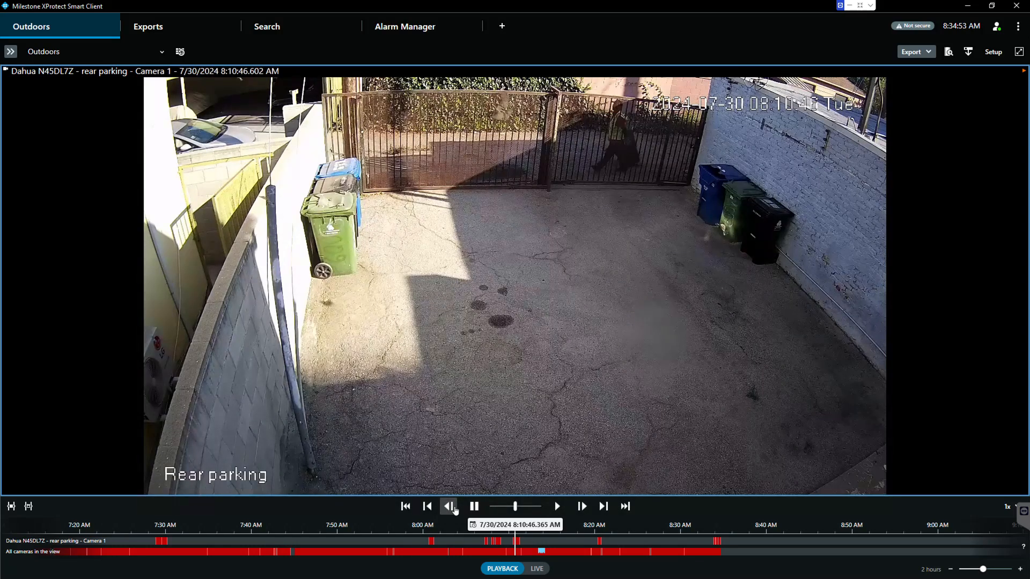
pyautogui.click(455, 509)
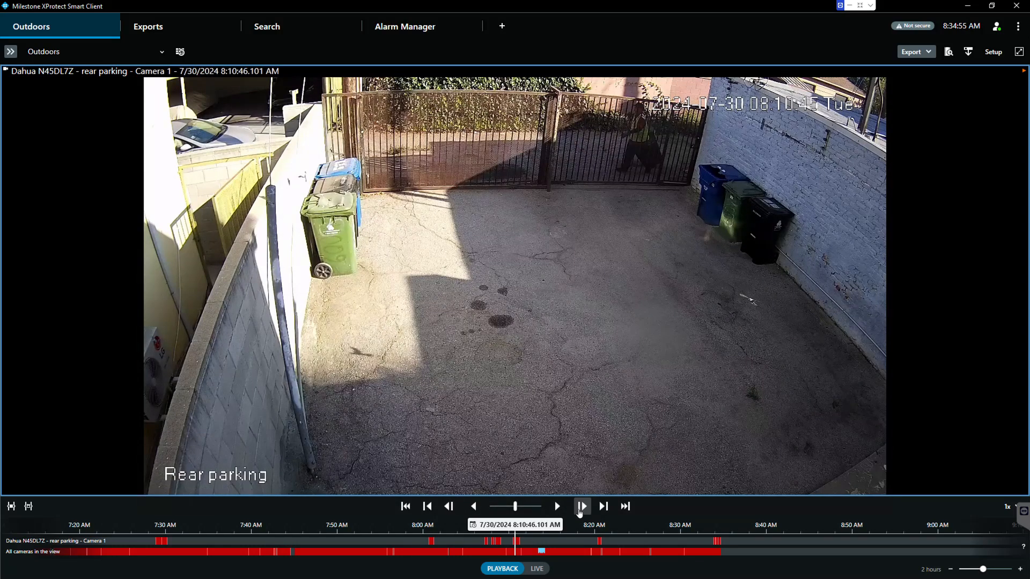
pyautogui.click(582, 507)
pyautogui.click(581, 507)
pyautogui.click(582, 507)
pyautogui.click(581, 507)
pyautogui.click(582, 507)
pyautogui.click(581, 507)
pyautogui.click(582, 507)
pyautogui.click(581, 507)
pyautogui.click(582, 507)
pyautogui.click(581, 507)
pyautogui.click(582, 507)
pyautogui.click(581, 507)
pyautogui.click(581, 507)
pyautogui.click(582, 507)
pyautogui.click(581, 507)
# Digitally zoom in on the rear parking gate and review the person walking past by playing in reverse and scrubbing the video
pyautogui.moveTo(474, 84); pyautogui.dragTo(613, 197)
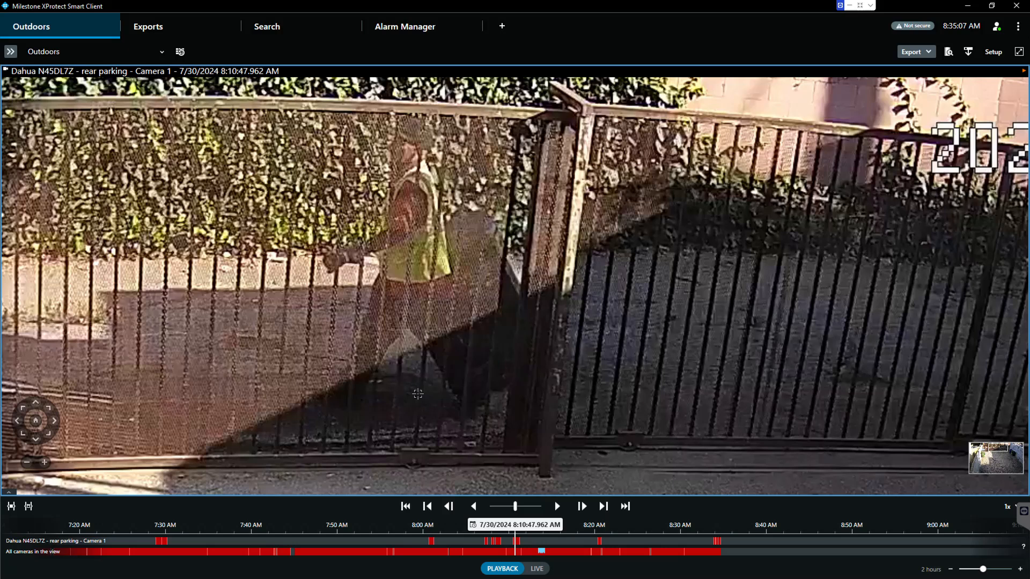
pyautogui.click(475, 507)
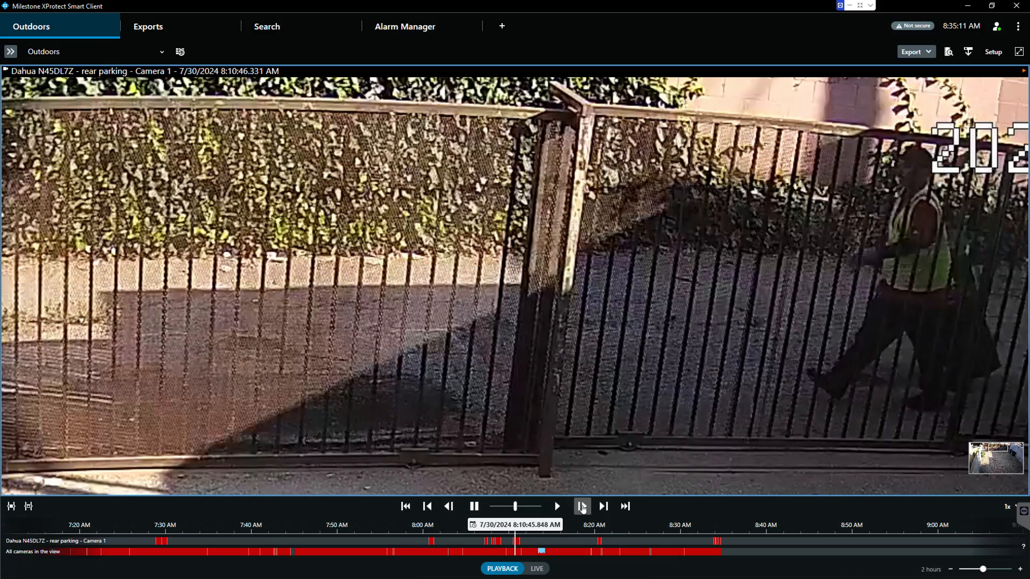
pyautogui.click(583, 508)
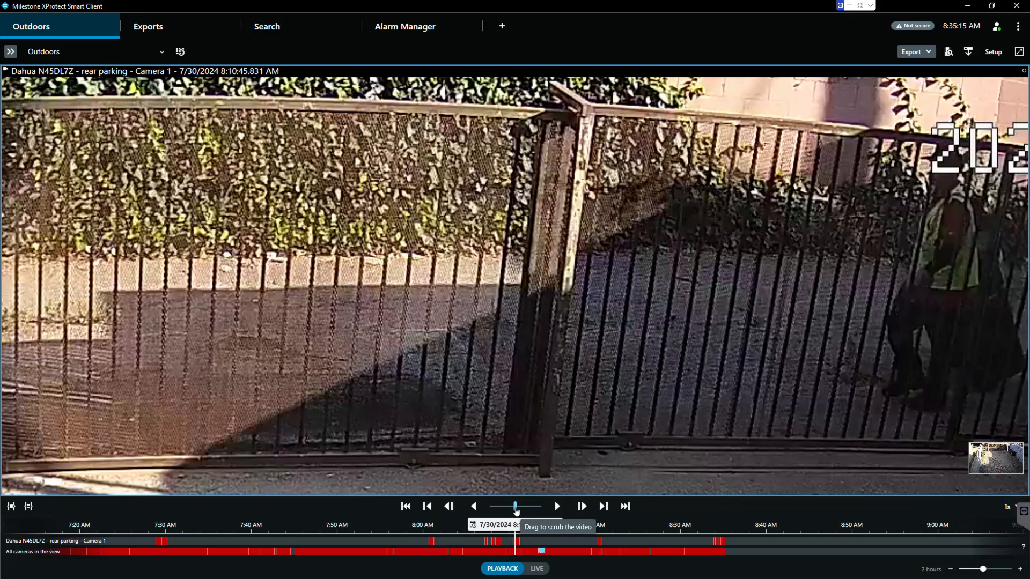
pyautogui.moveTo(516, 511); pyautogui.dragTo(503, 510)
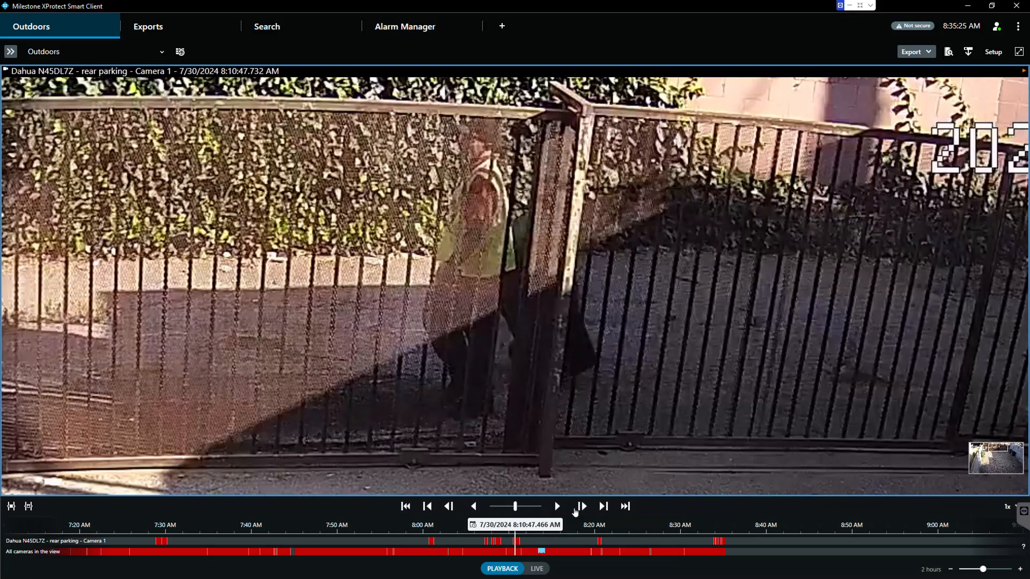
# Play the rear parking footage forward at ½x speed, restoring the camera layout briefly and maximizing the camera again
pyautogui.click(1007, 512)
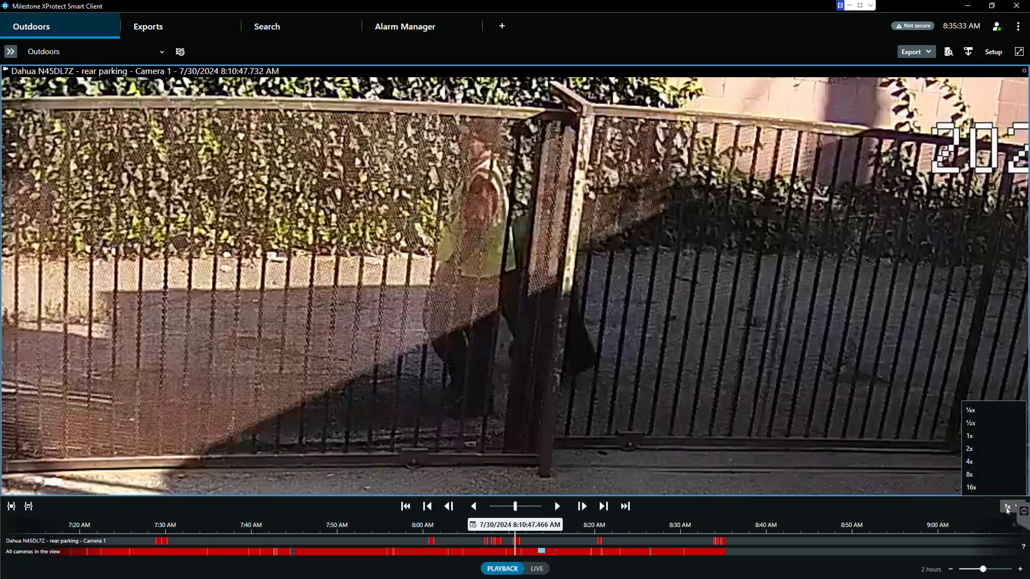
pyautogui.click(971, 423)
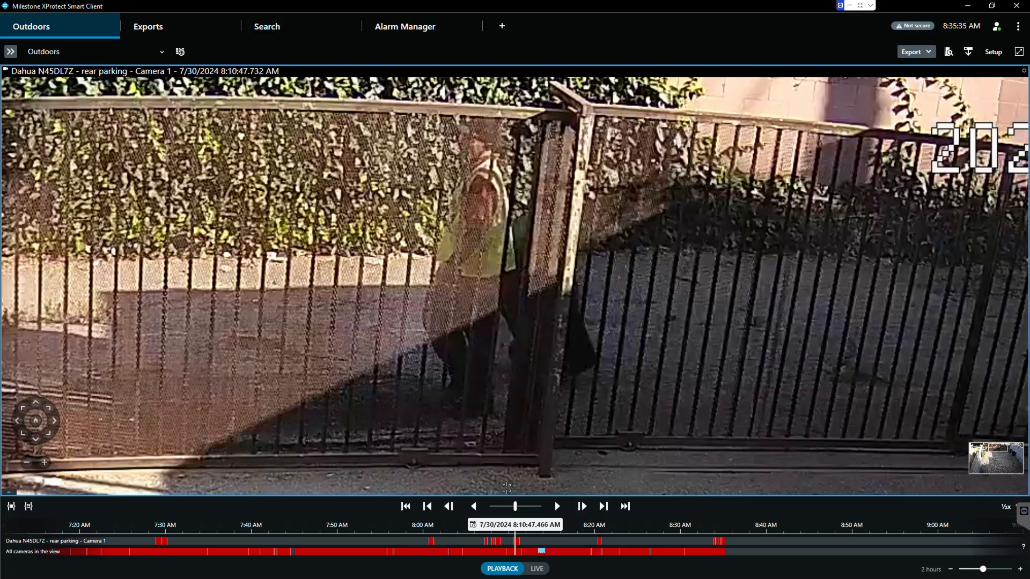
pyautogui.click(557, 507)
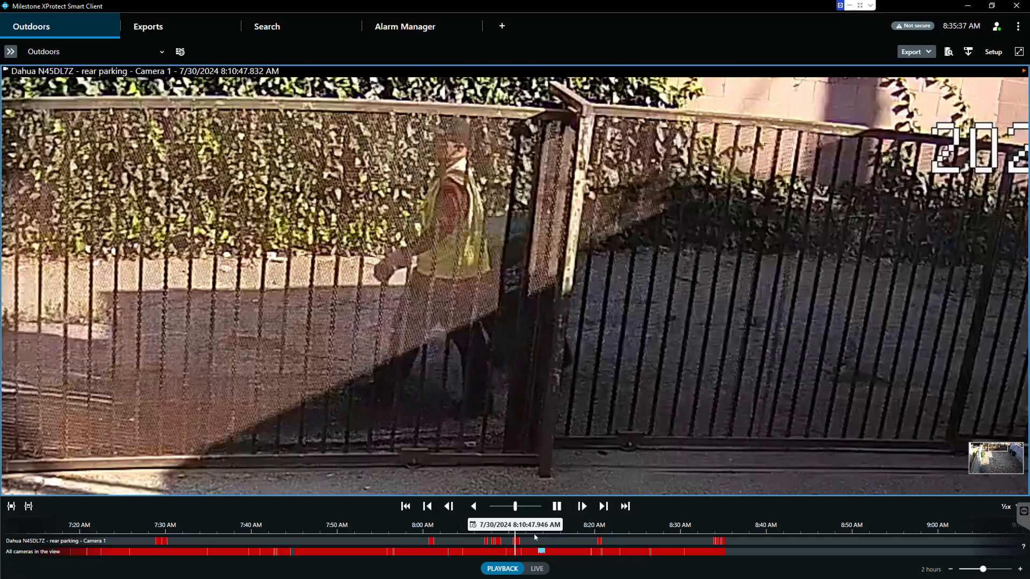
pyautogui.doubleClick(587, 372)
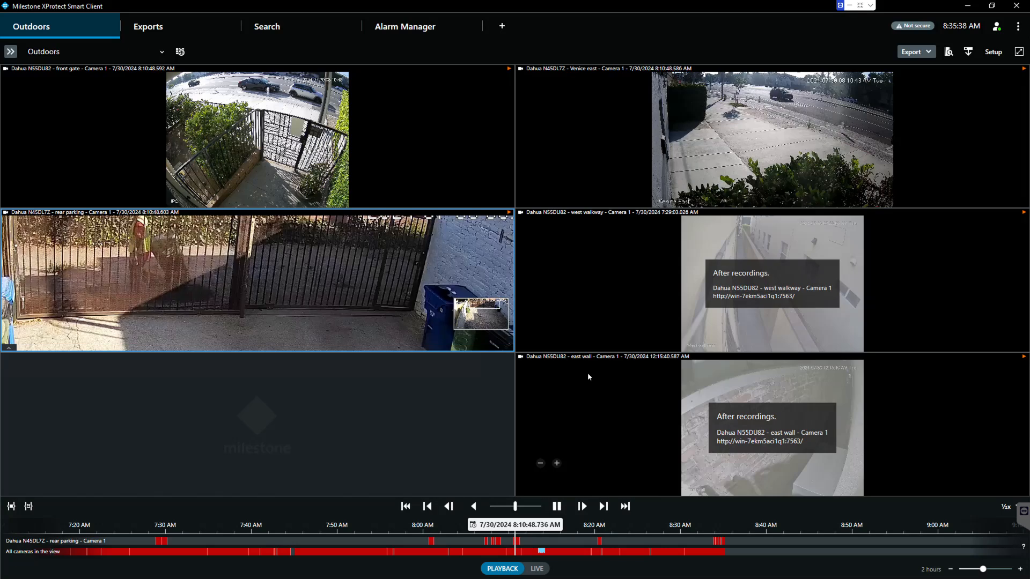
pyautogui.doubleClick(275, 250)
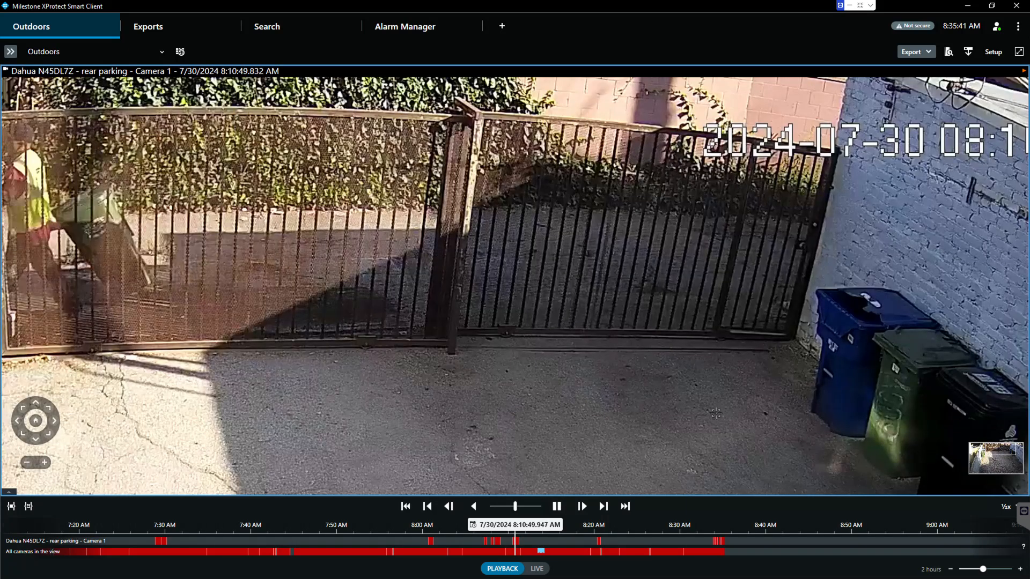
# Play the rear parking footage in reverse at ¼x speed
pyautogui.click(474, 507)
pyautogui.click(1006, 507)
pyautogui.click(971, 411)
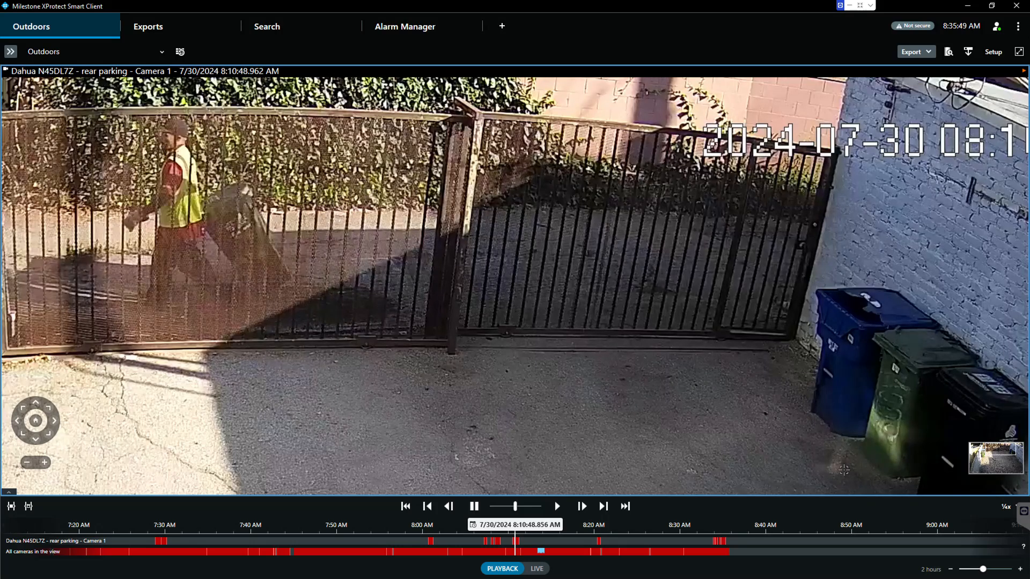
pyautogui.click(1005, 508)
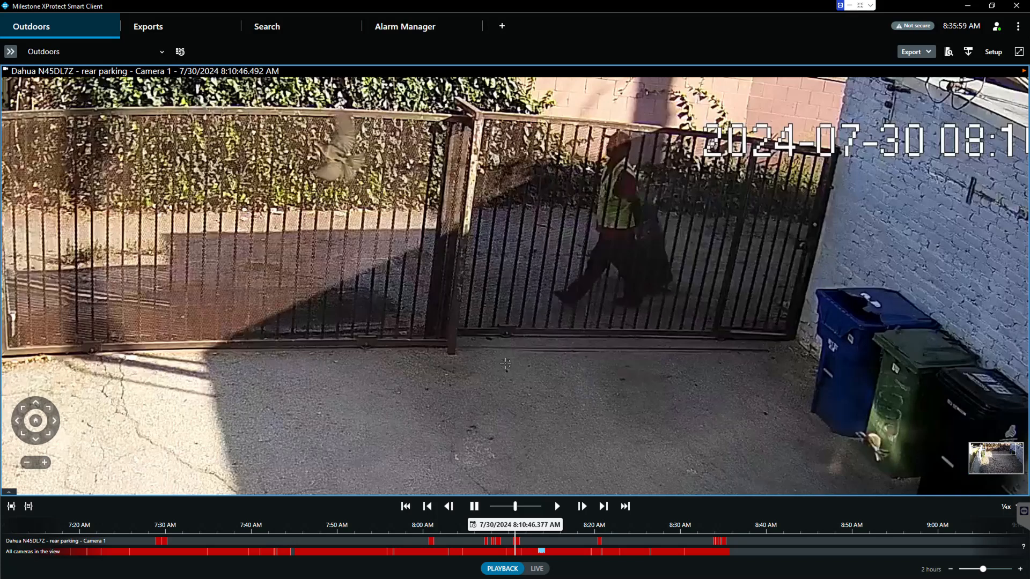
# Zoom the rear parking camera back out in the full layout, and maximize the front gate camera
pyautogui.doubleClick(461, 278)
pyautogui.scroll(-5, 375, 258)
pyautogui.click(286, 153)
pyautogui.doubleClick(286, 152)
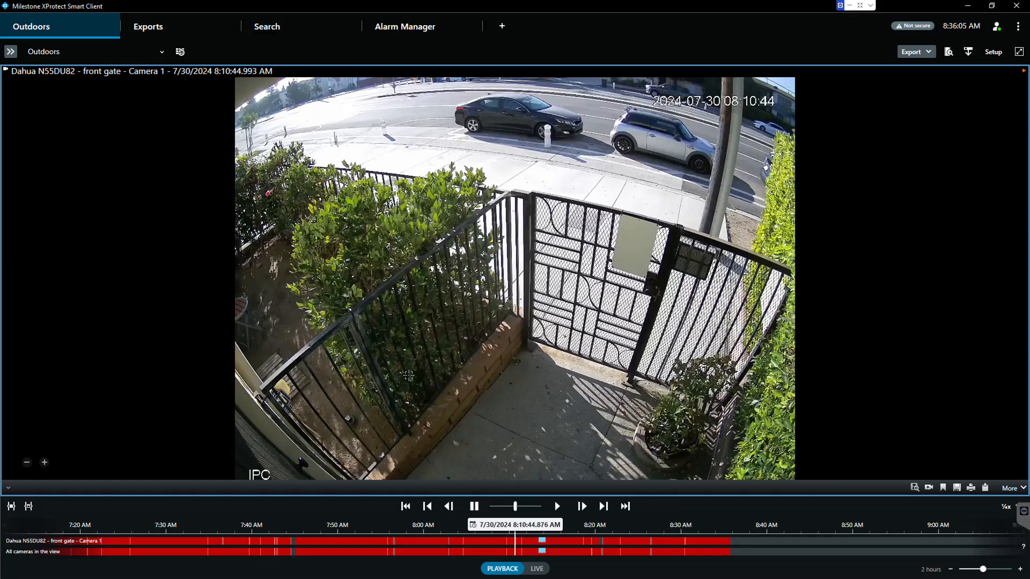
# Move the front gate camera's timeline back to about 7:39 AM and play the recording forward at 4x speed
pyautogui.moveTo(456, 553); pyautogui.dragTo(722, 567)
pyautogui.click(557, 506)
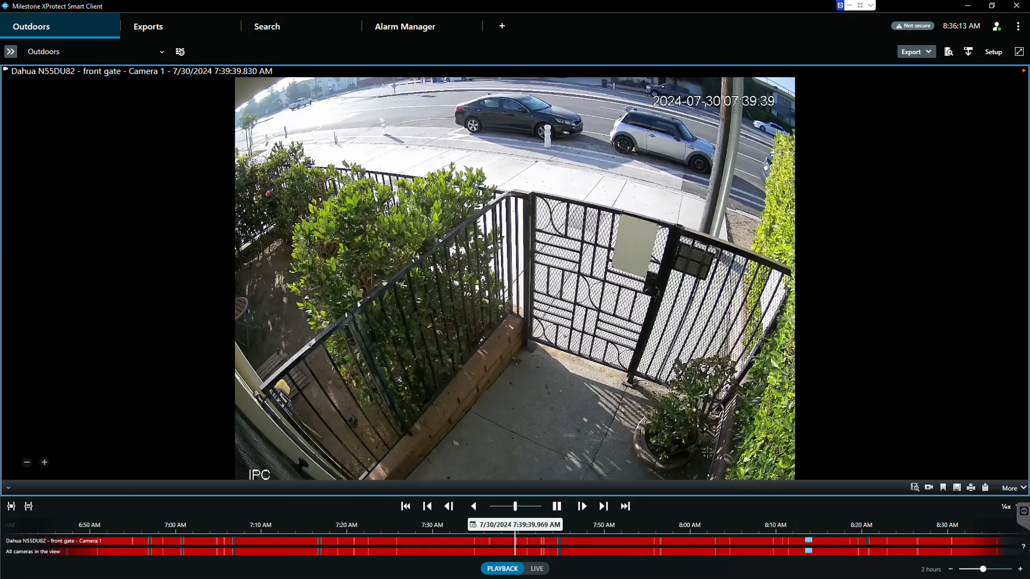
pyautogui.click(1009, 509)
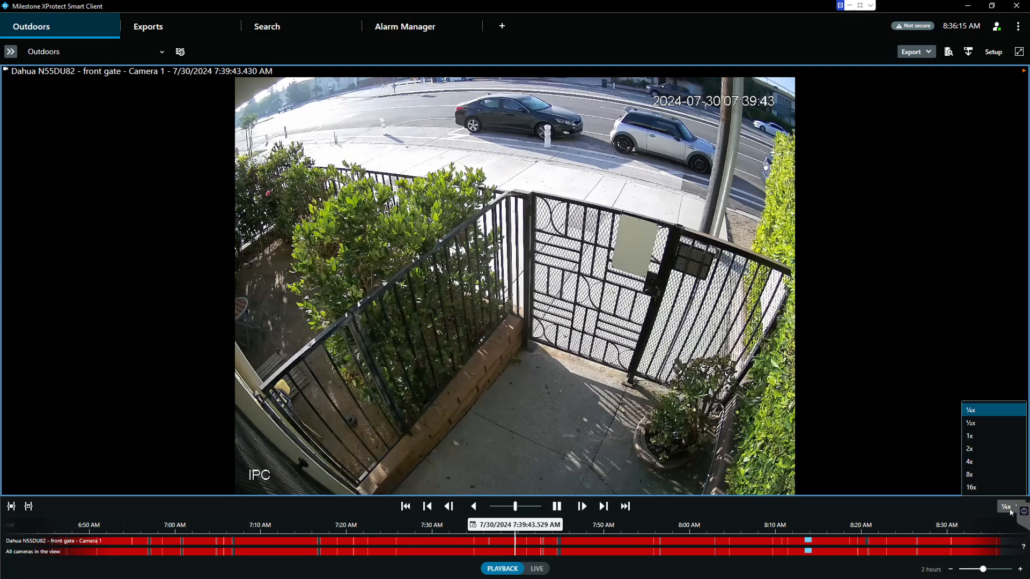
pyautogui.click(991, 462)
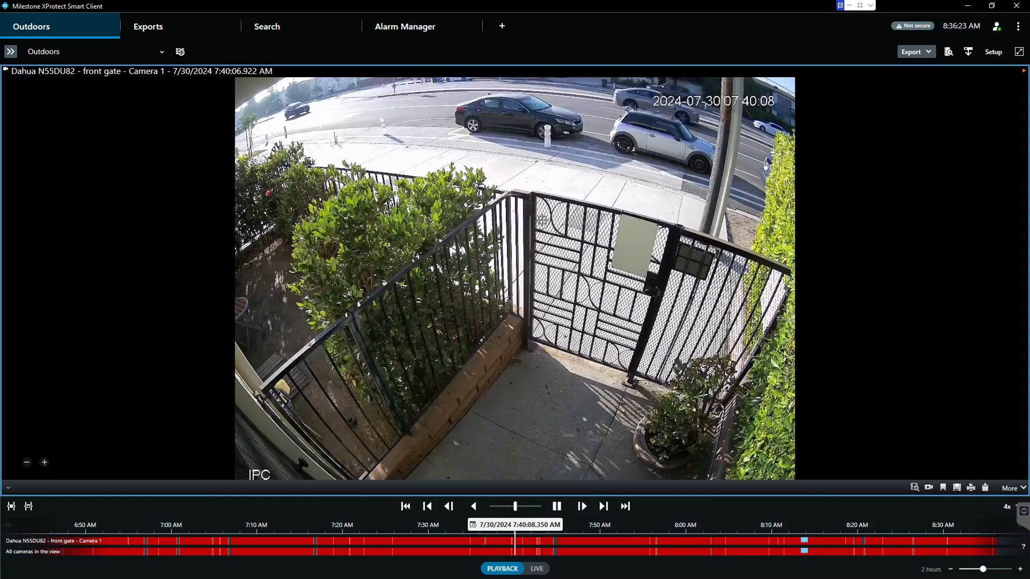
# Raise the front gate playback speed to 8x, watch the footage, and pause it
pyautogui.click(1007, 507)
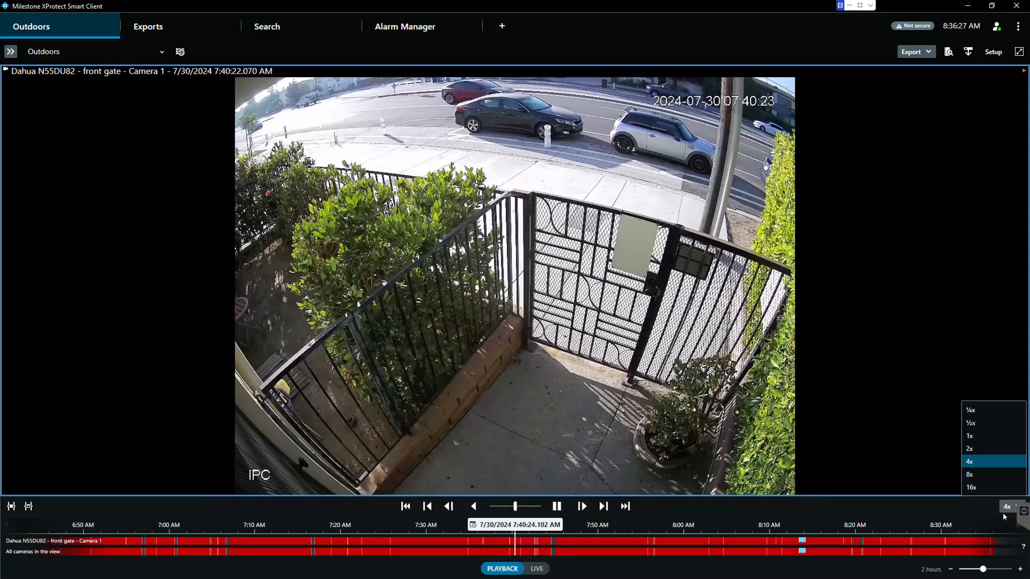
pyautogui.click(970, 475)
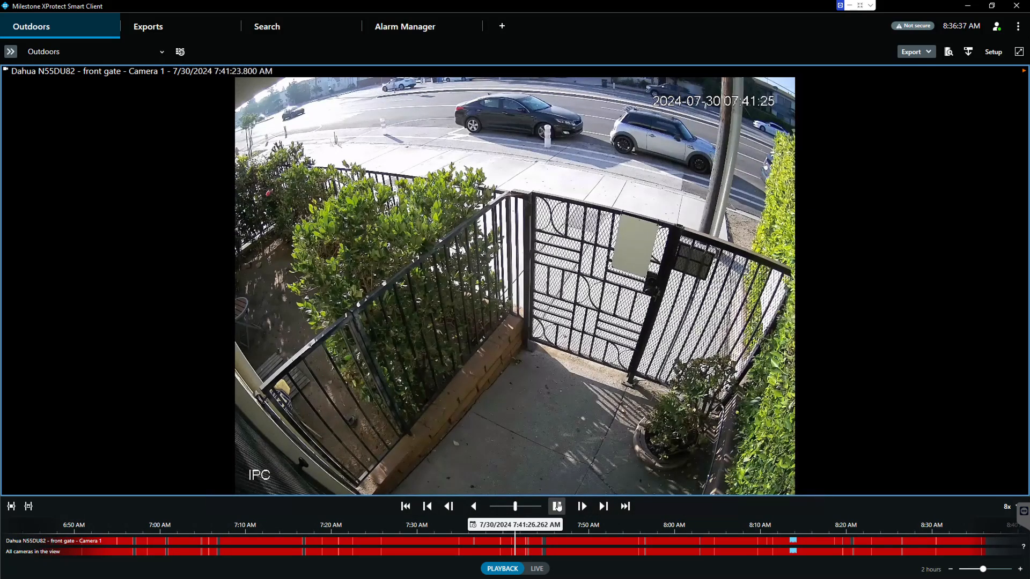
pyautogui.click(558, 506)
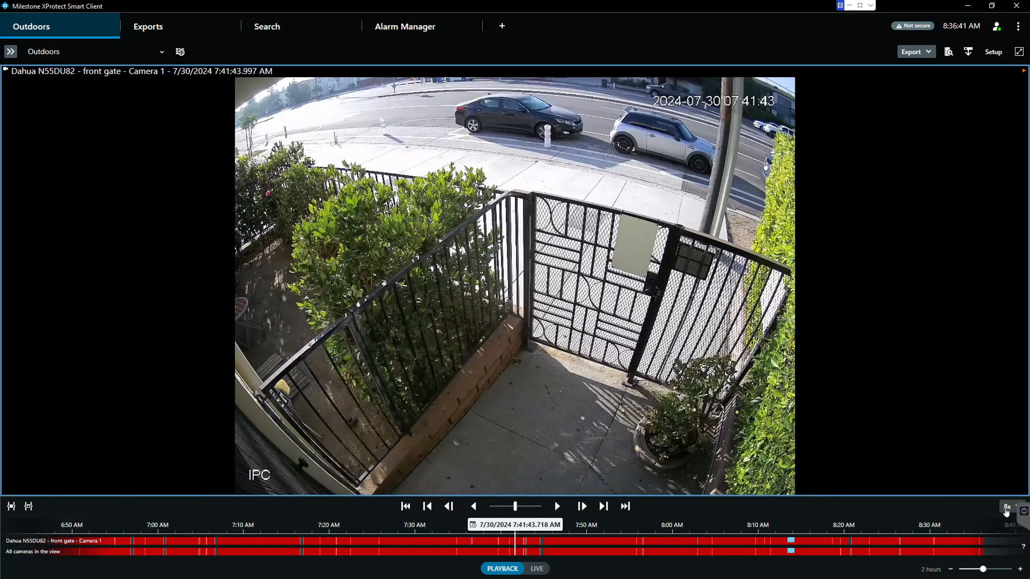
# Play the front gate recording forward at 16x speed and pause it at about 7:42:35 AM
pyautogui.click(1007, 507)
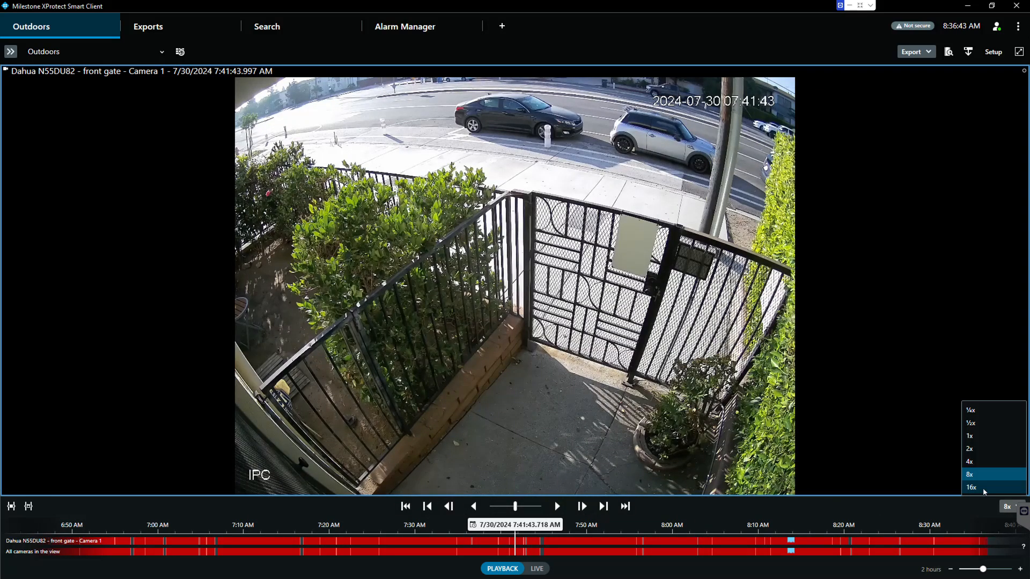
pyautogui.click(984, 488)
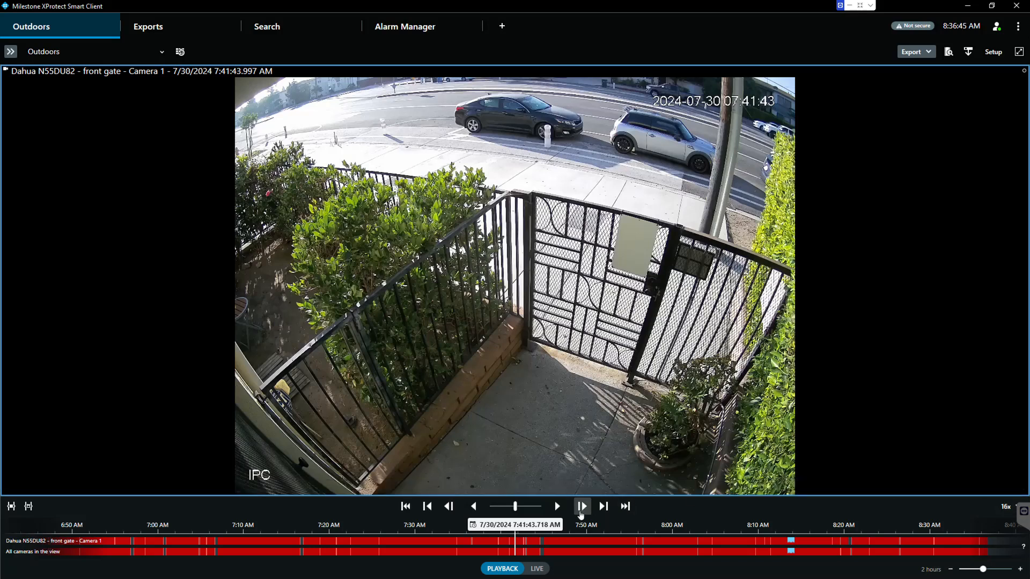
pyautogui.click(558, 506)
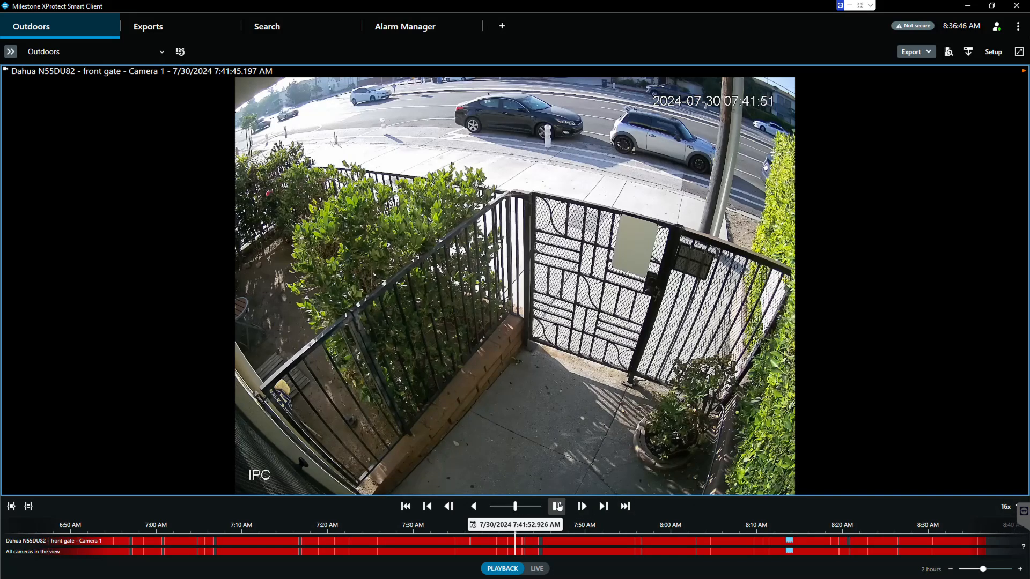
pyautogui.click(556, 508)
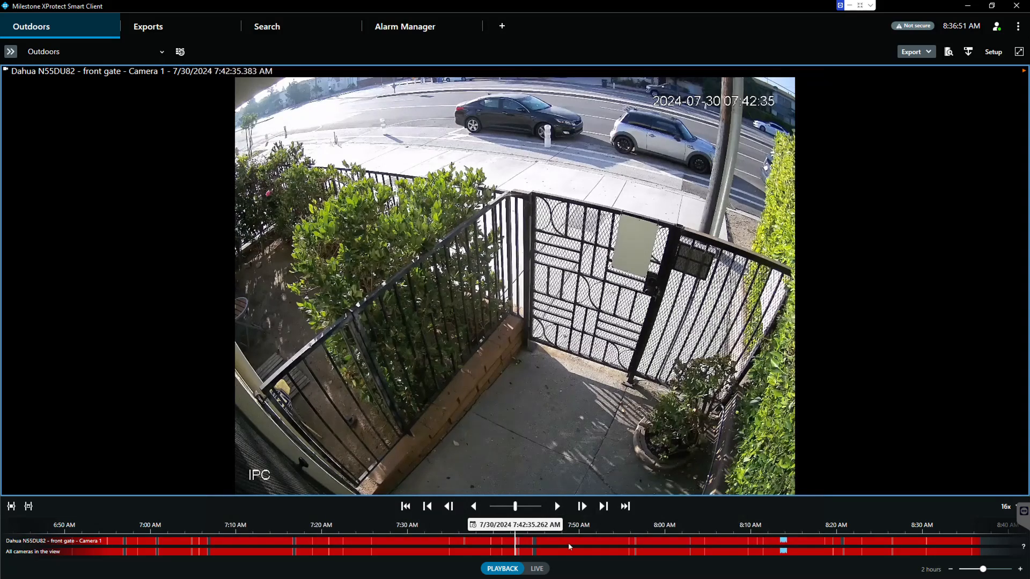
# Reset the playback speed to 1x and move the front gate timeline back to about 7:36:38 AM
pyautogui.click(1006, 506)
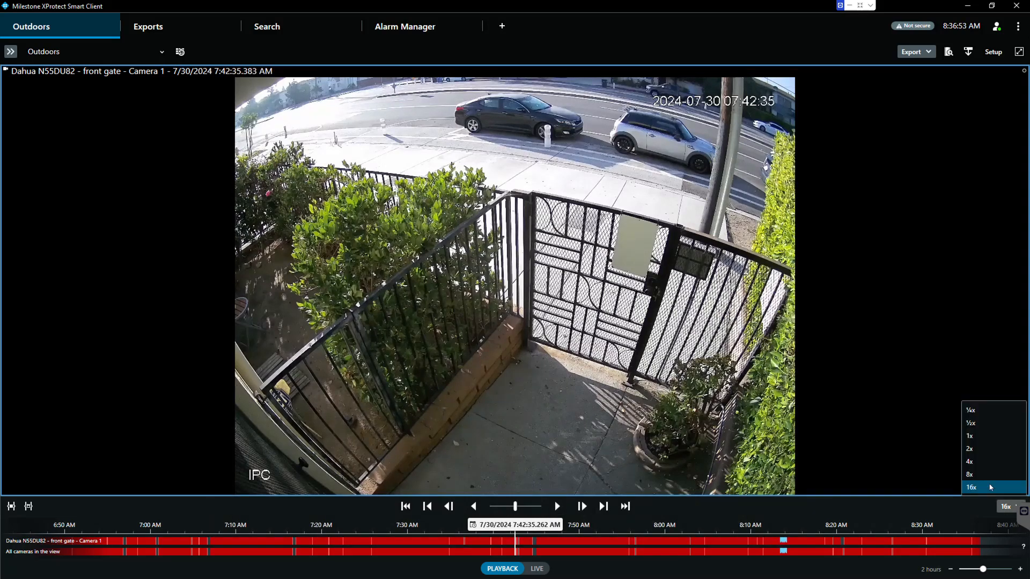
pyautogui.click(971, 437)
pyautogui.moveTo(556, 546); pyautogui.dragTo(605, 536)
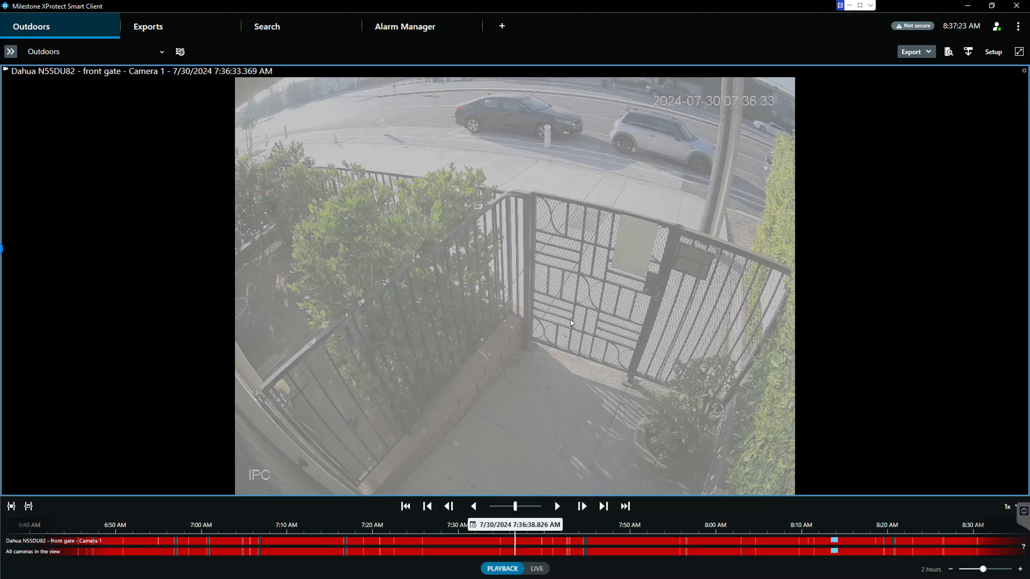
# Restore the full Outdoors layout and preview the bookmark on the front gate camera's timeline
pyautogui.doubleClick(543, 309)
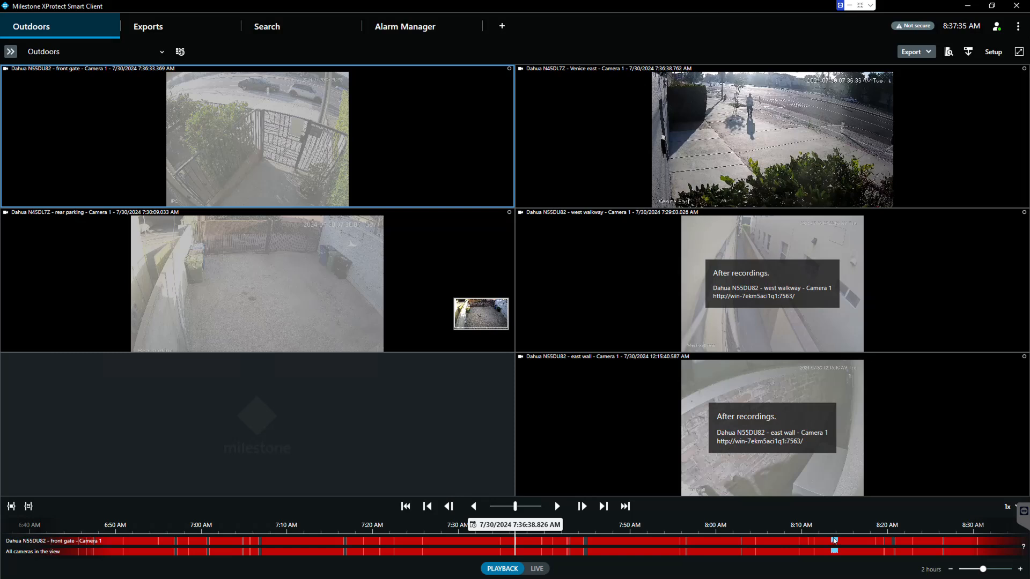
pyautogui.moveTo(835, 541)
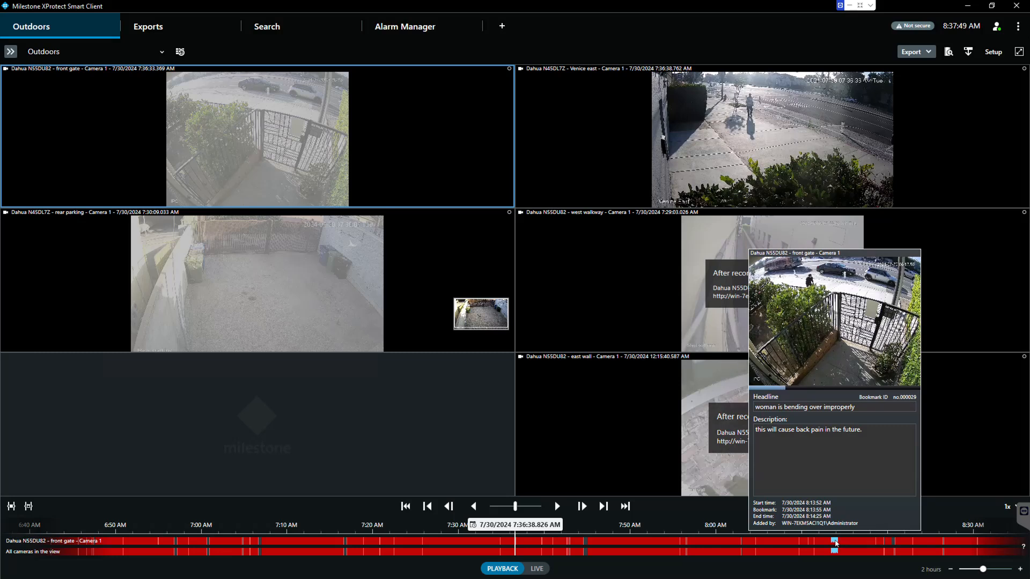
# View the Venice east camera's recording timeline, and select the rear parking camera and zoom its image fully out
pyautogui.click(621, 175)
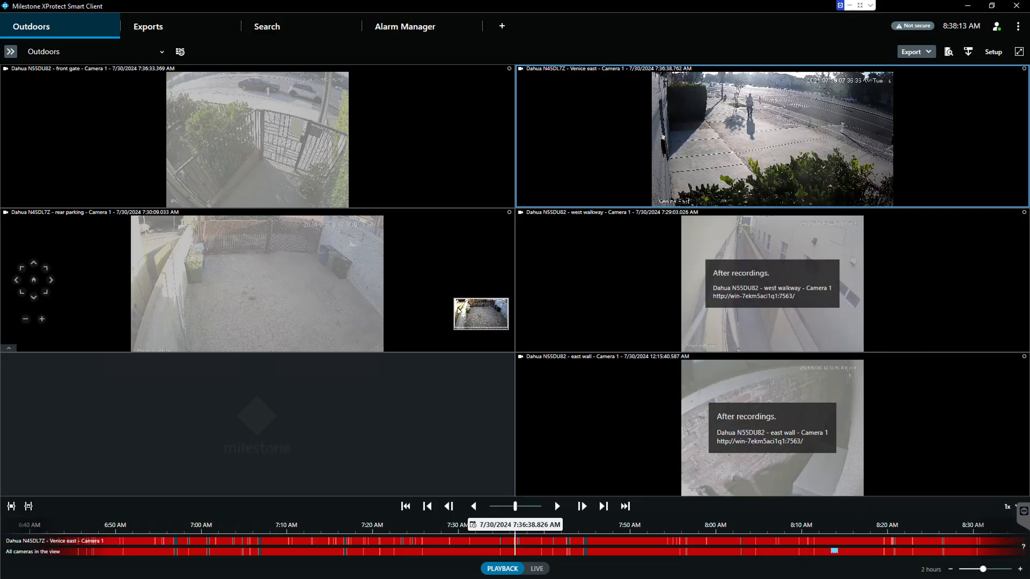
pyautogui.click(261, 293)
pyautogui.scroll(-2, 261, 292)
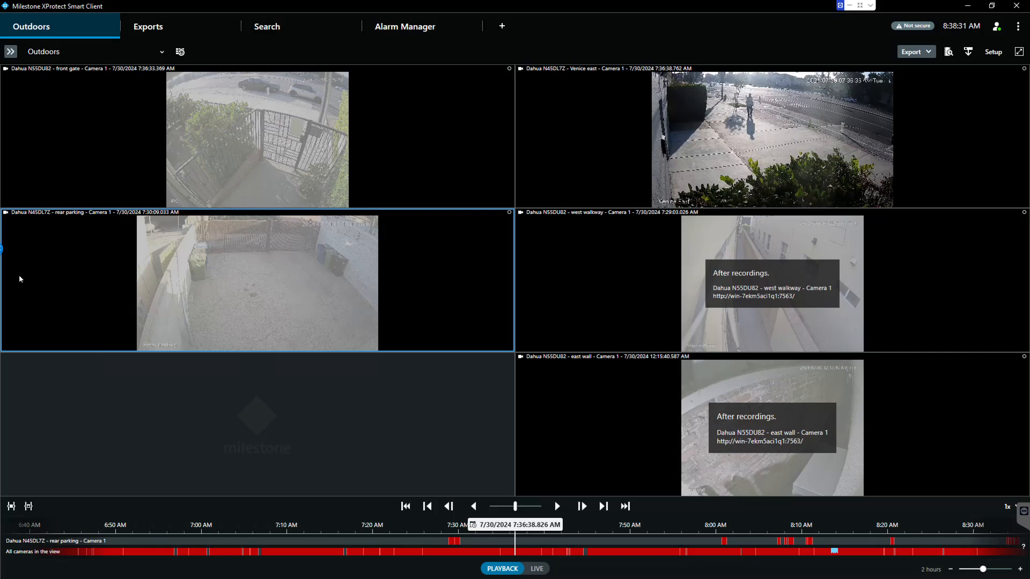
# Set up a recording search covering the last 7 days for the front gate camera in the Outdoors view
pyautogui.click(276, 28)
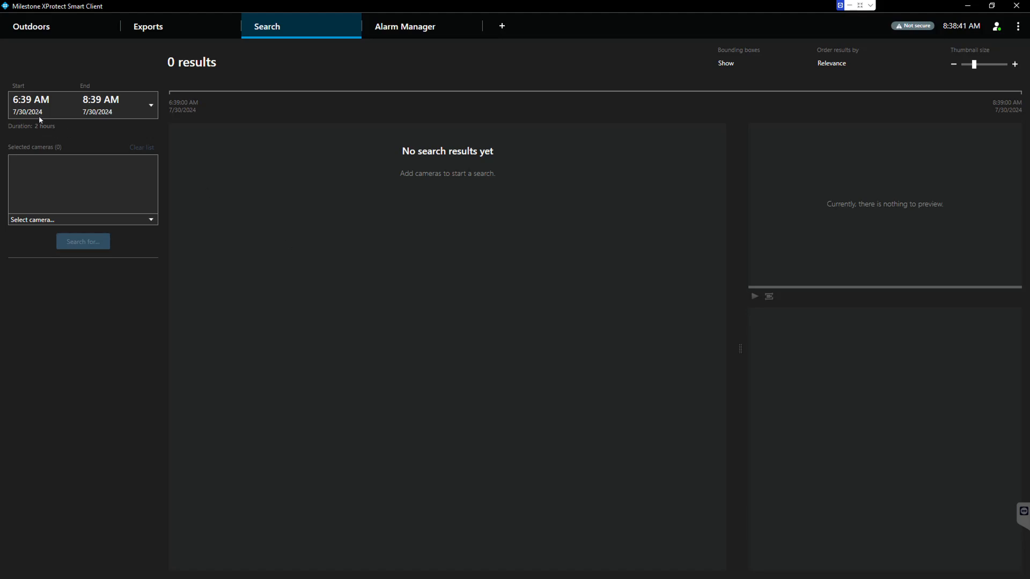
pyautogui.click(151, 107)
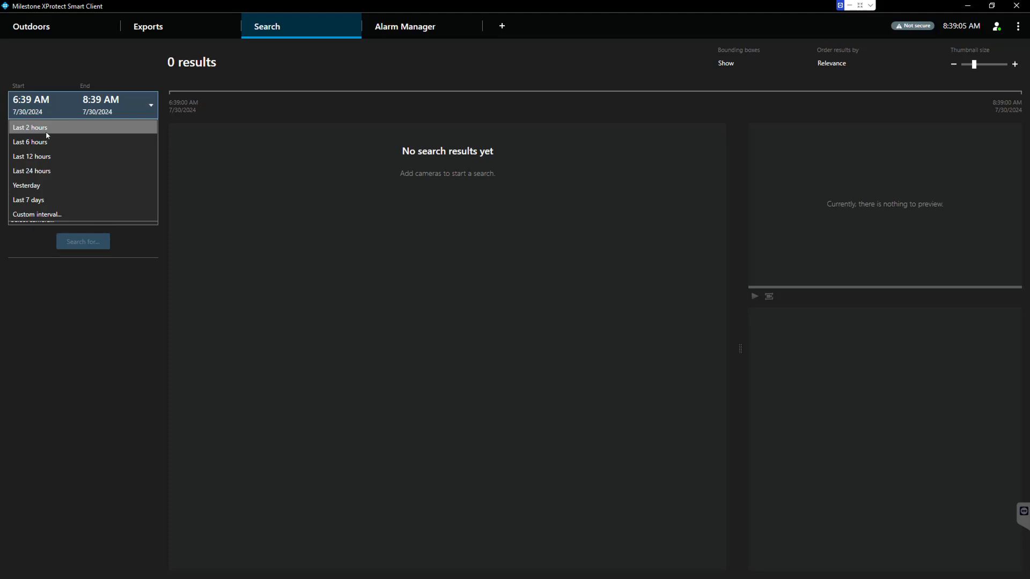
pyautogui.click(42, 201)
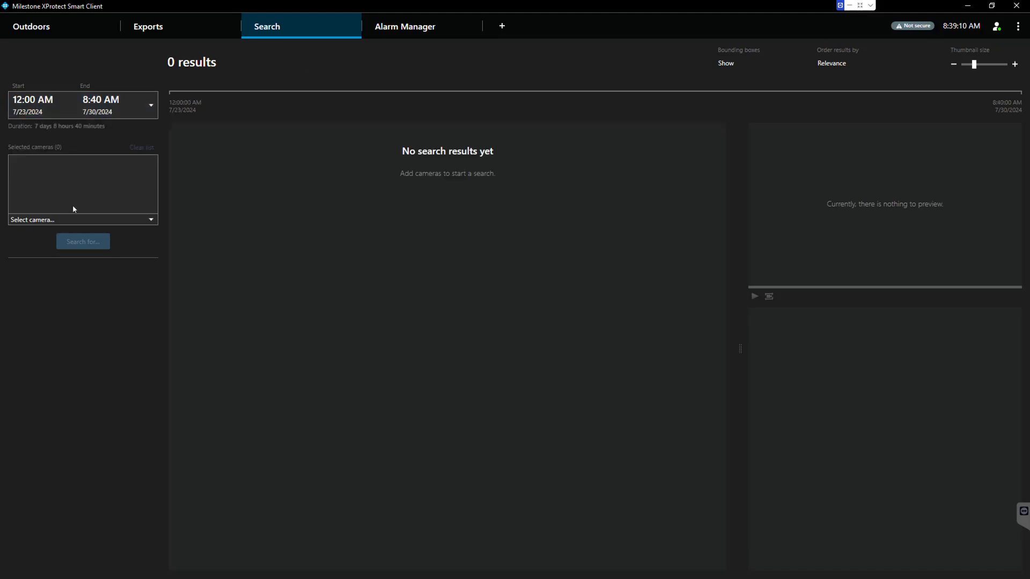
pyautogui.click(133, 221)
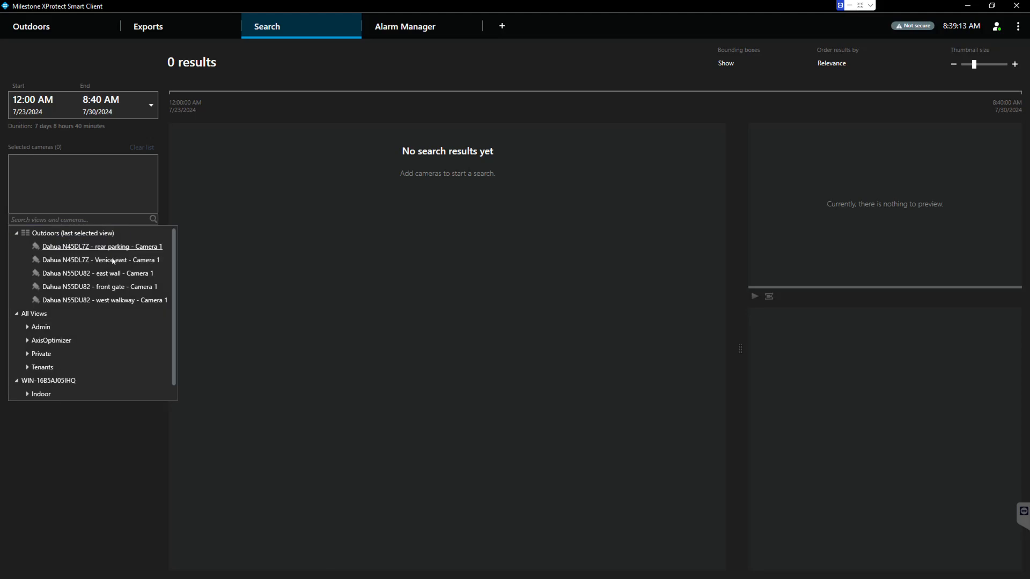
pyautogui.click(131, 289)
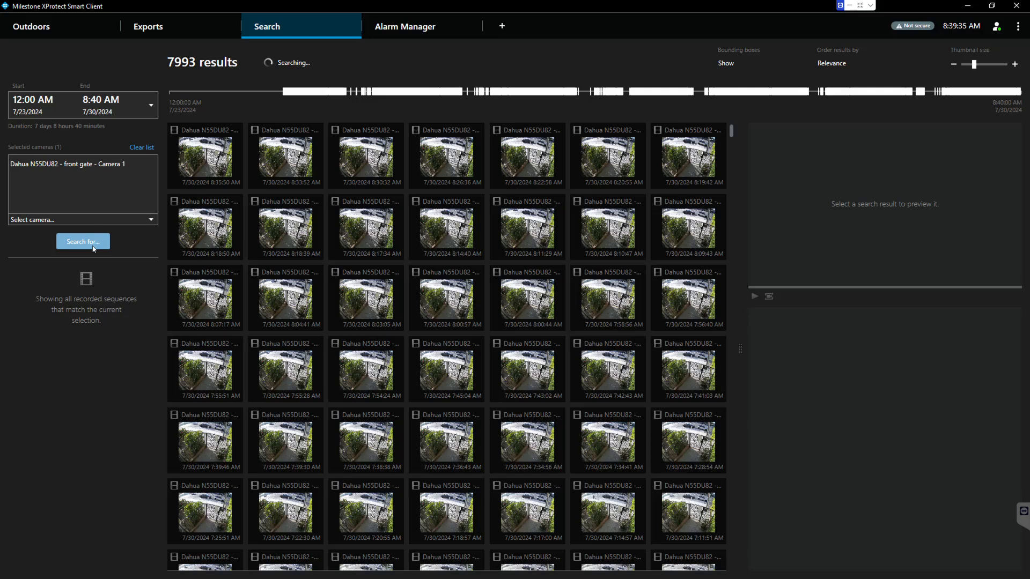
# Start a new search for Motion in the front gate camera's recordings
pyautogui.click(92, 244)
pyautogui.click(220, 306)
pyautogui.click(245, 336)
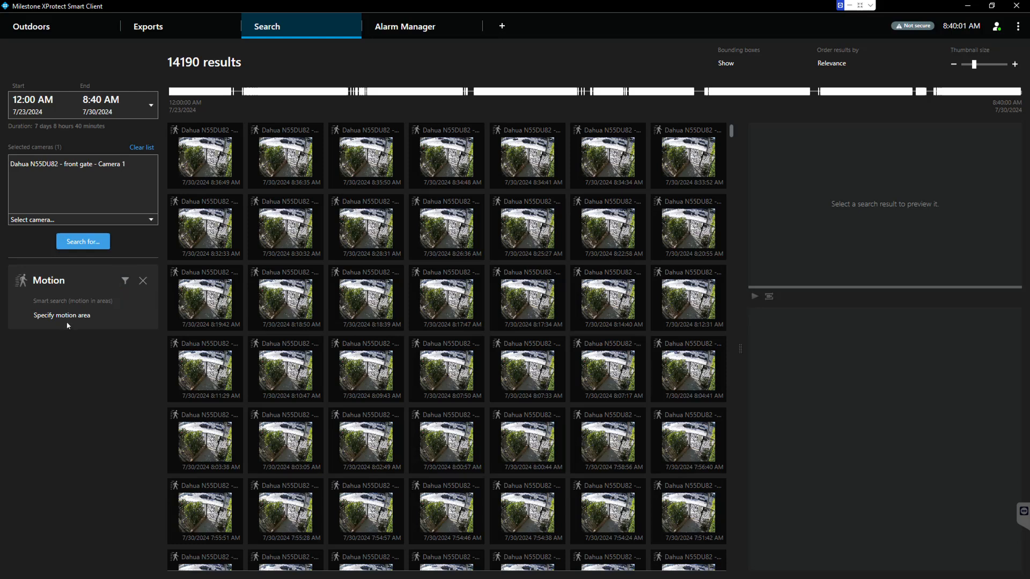
# Limit the motion search to a small area at the right edge of the front gate camera's image
pyautogui.click(53, 317)
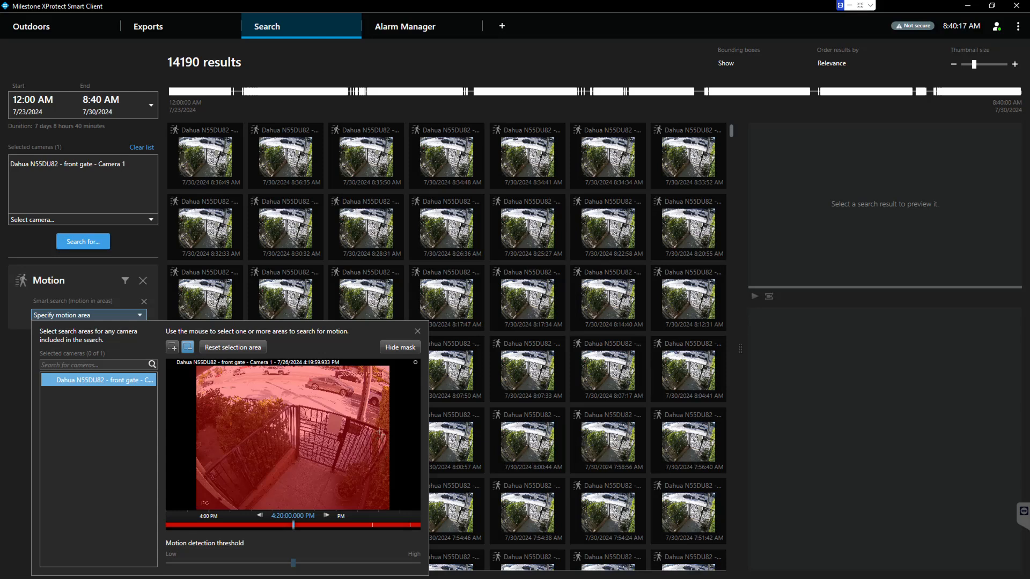
pyautogui.moveTo(379, 432)
pyautogui.mouseDown()
pyautogui.moveTo(388, 454)
pyautogui.moveTo(386, 443)
pyautogui.mouseUp()
pyautogui.moveTo(386, 443); pyautogui.dragTo(386, 442)
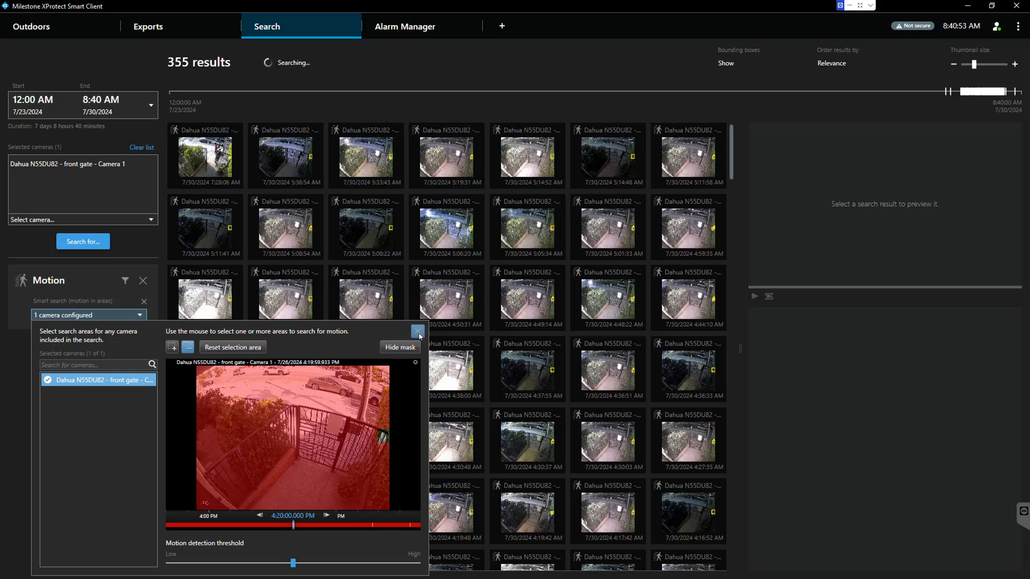
pyautogui.click(418, 332)
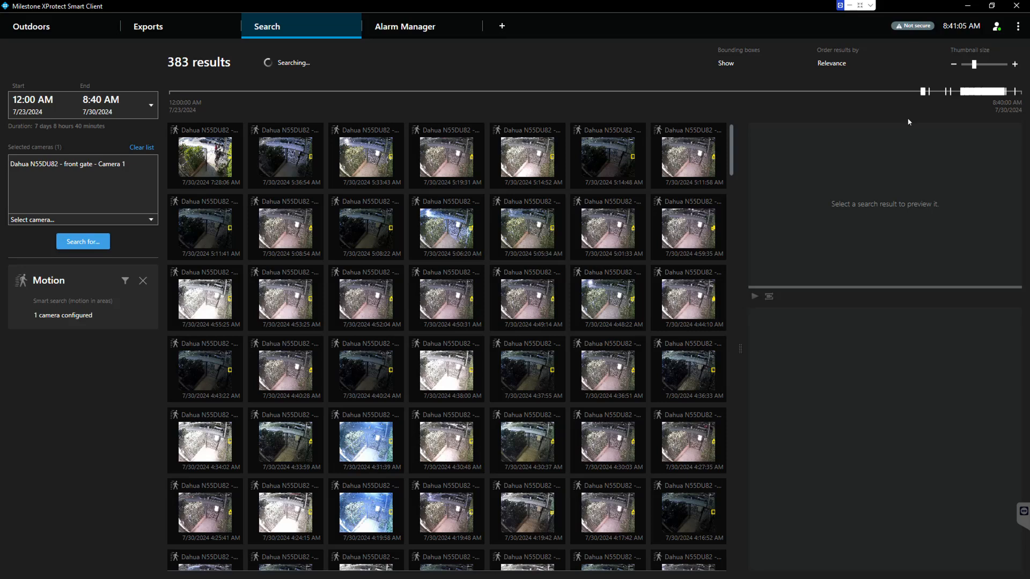
# Enlarge the result thumbnails, view the 7:28:06 AM result full size, scrub it to about 7:28:09 AM and return to the results
pyautogui.moveTo(975, 70); pyautogui.dragTo(993, 66)
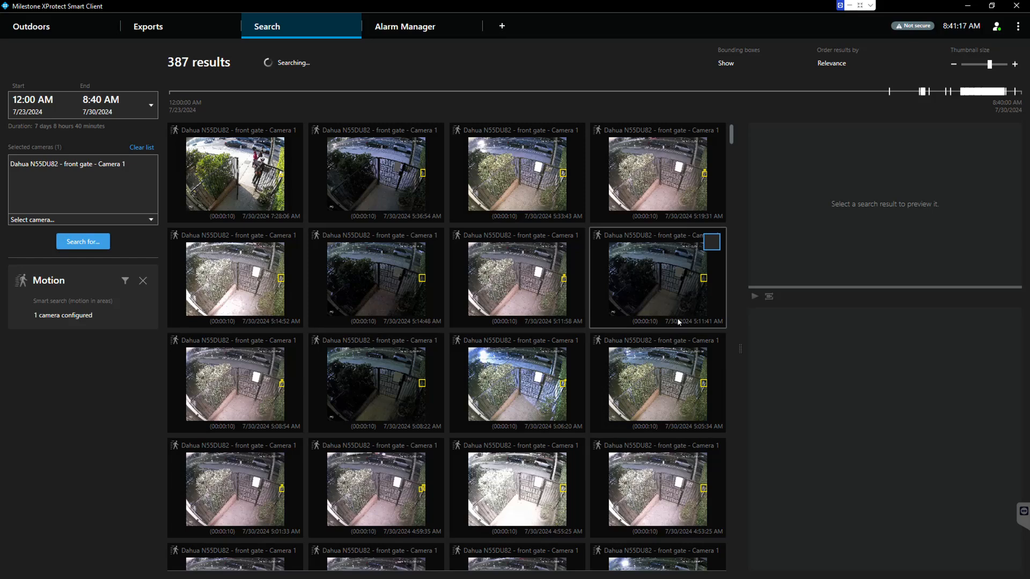
pyautogui.click(220, 182)
pyautogui.doubleClick(220, 183)
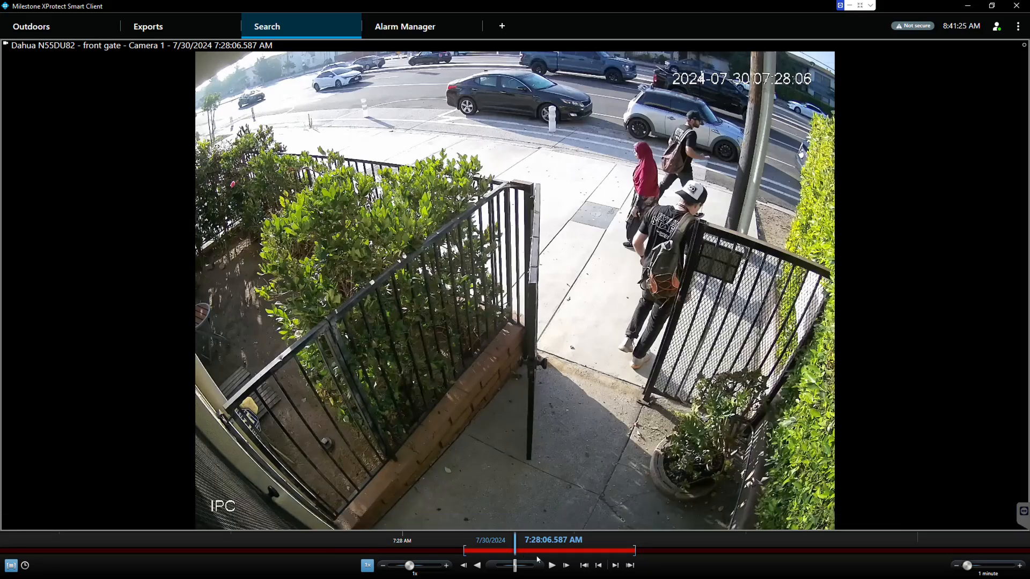
pyautogui.moveTo(540, 557); pyautogui.dragTo(518, 555)
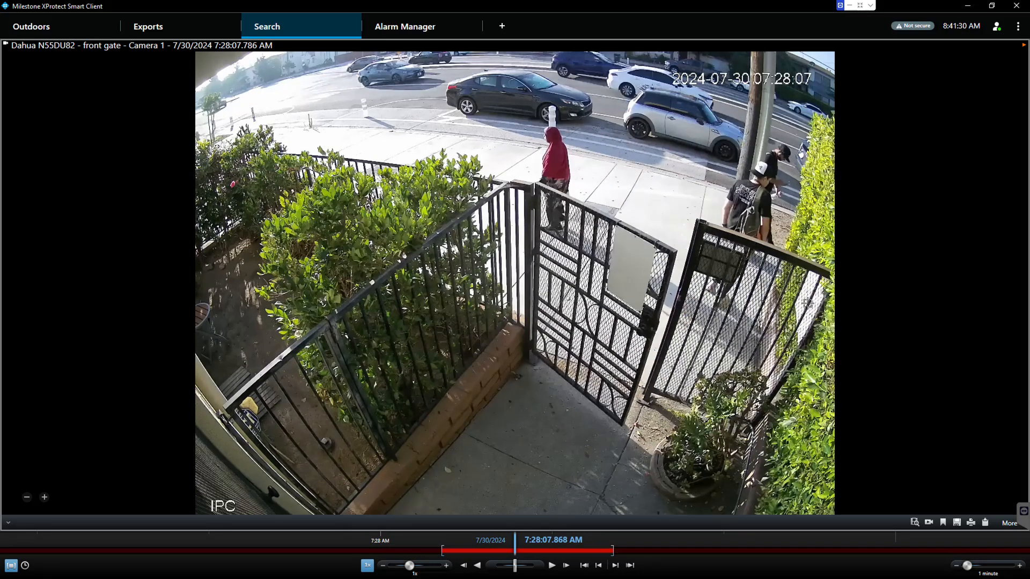
pyautogui.moveTo(543, 553); pyautogui.dragTo(509, 551)
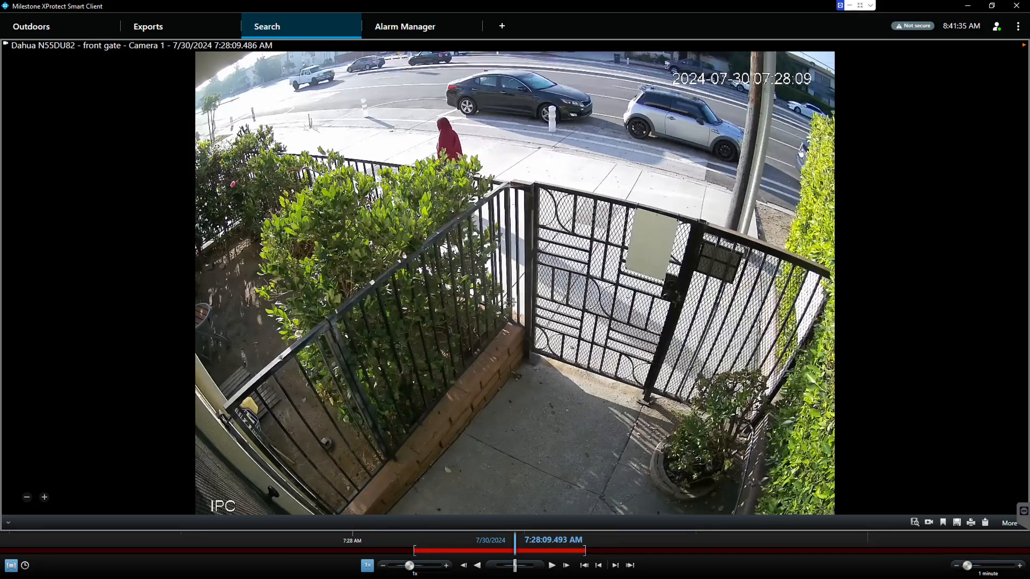
pyautogui.doubleClick(709, 346)
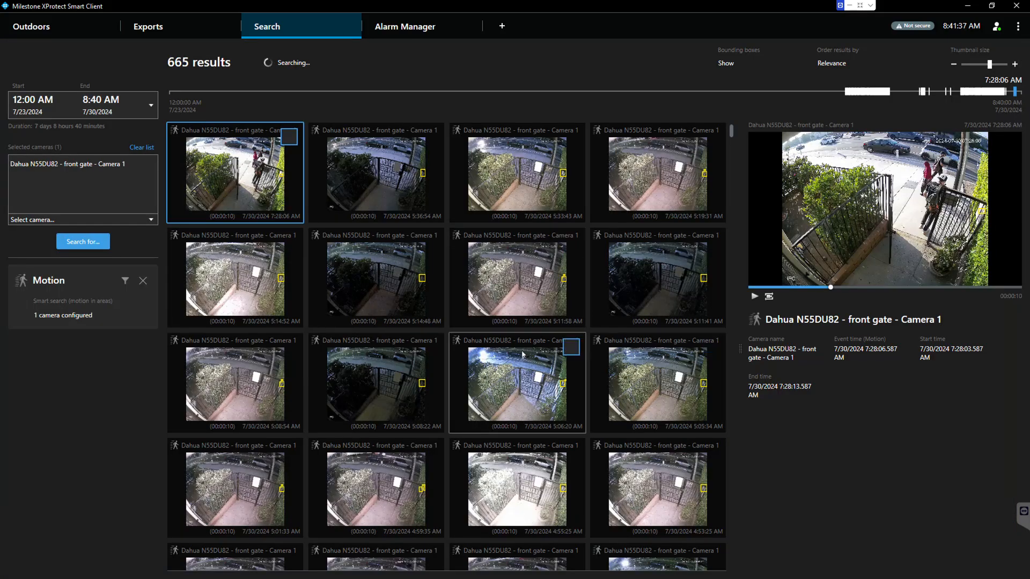
# Look through the front gate motion results for the early morning of 7/30/2024, checking the highlighted motion area in each thumbnail
pyautogui.scroll(-3, 598, 350)
pyautogui.scroll(-1, 598, 350)
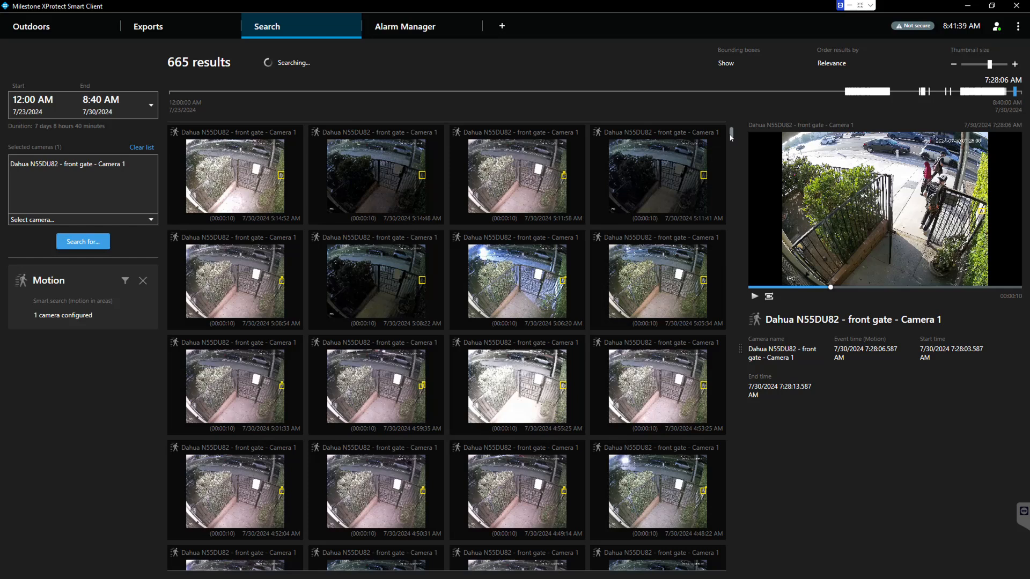
pyautogui.moveTo(733, 137); pyautogui.dragTo(733, 150)
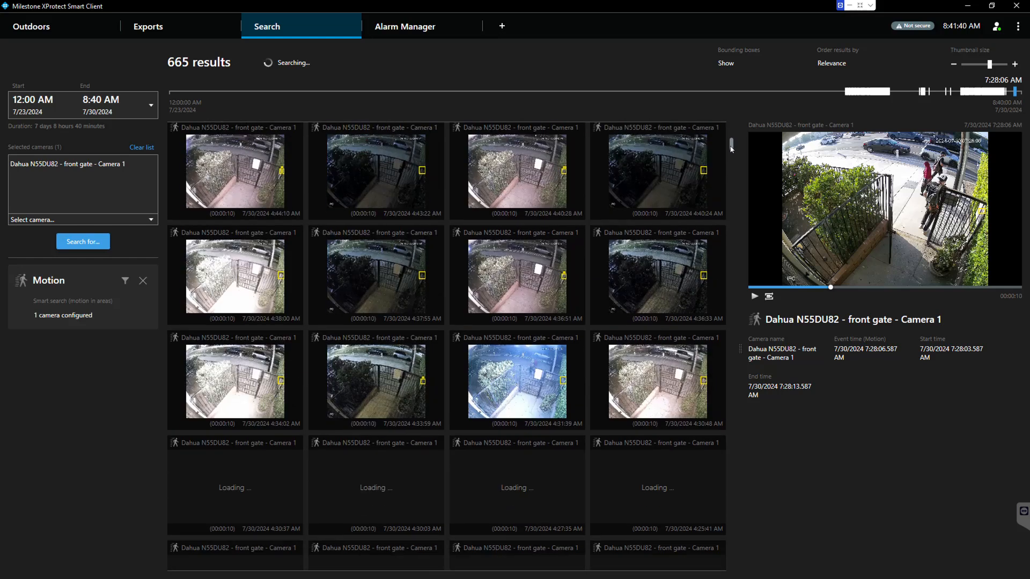
pyautogui.scroll(-5, 600, 244)
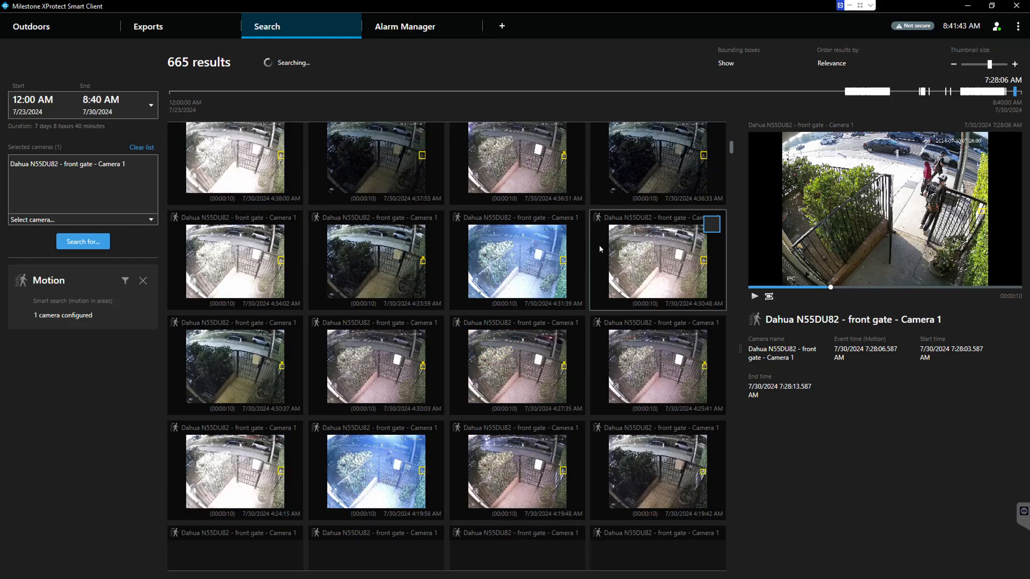
pyautogui.scroll(-5, 600, 248)
pyautogui.scroll(-8, 600, 248)
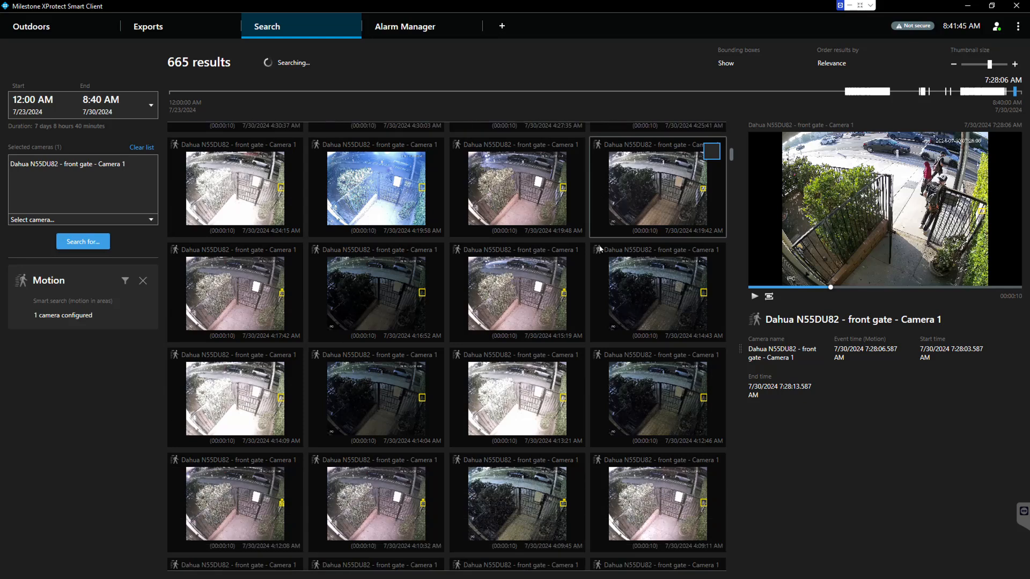
pyautogui.scroll(-8, 600, 248)
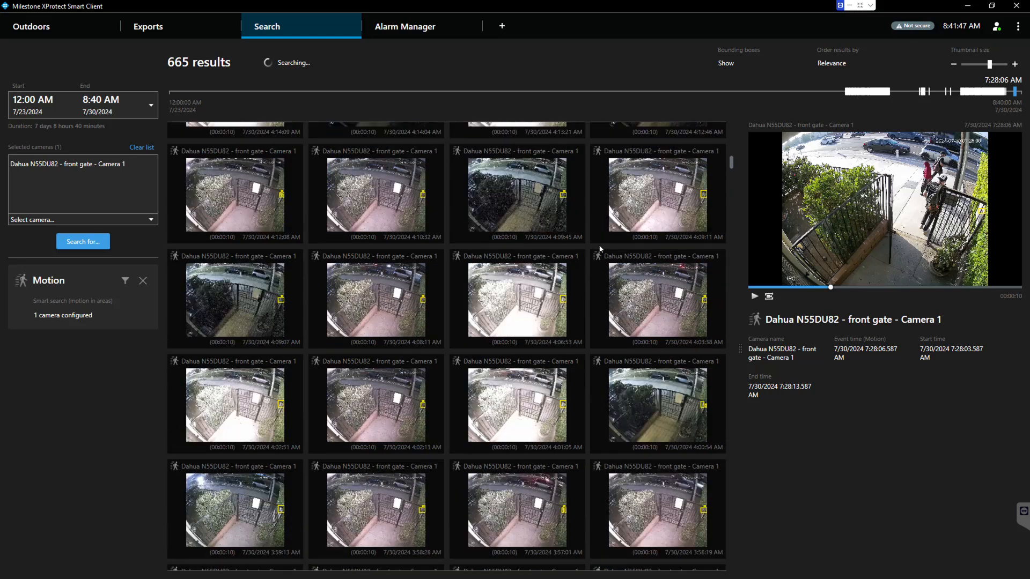
pyautogui.scroll(-7, 600, 249)
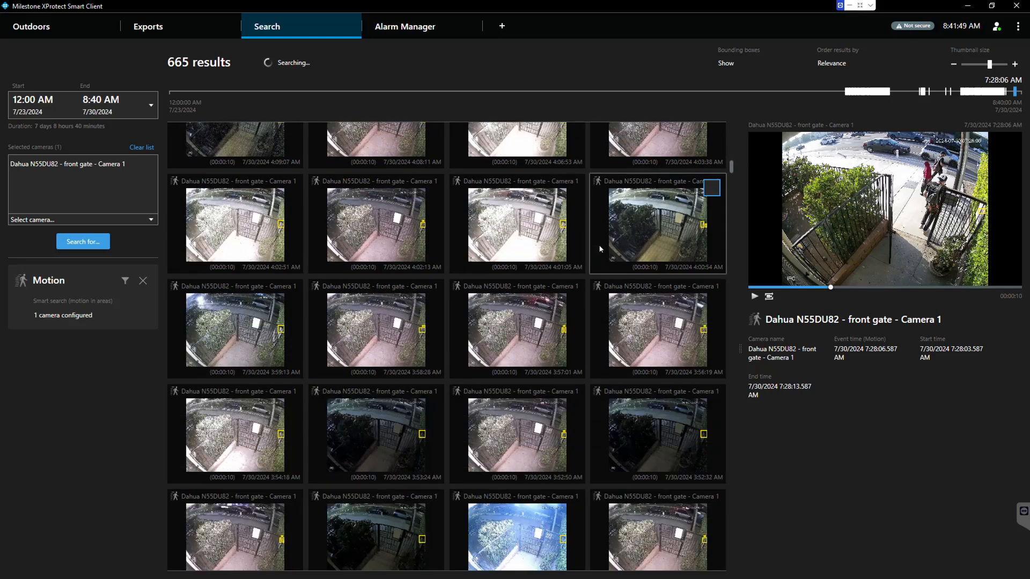
pyautogui.scroll(-15, 600, 249)
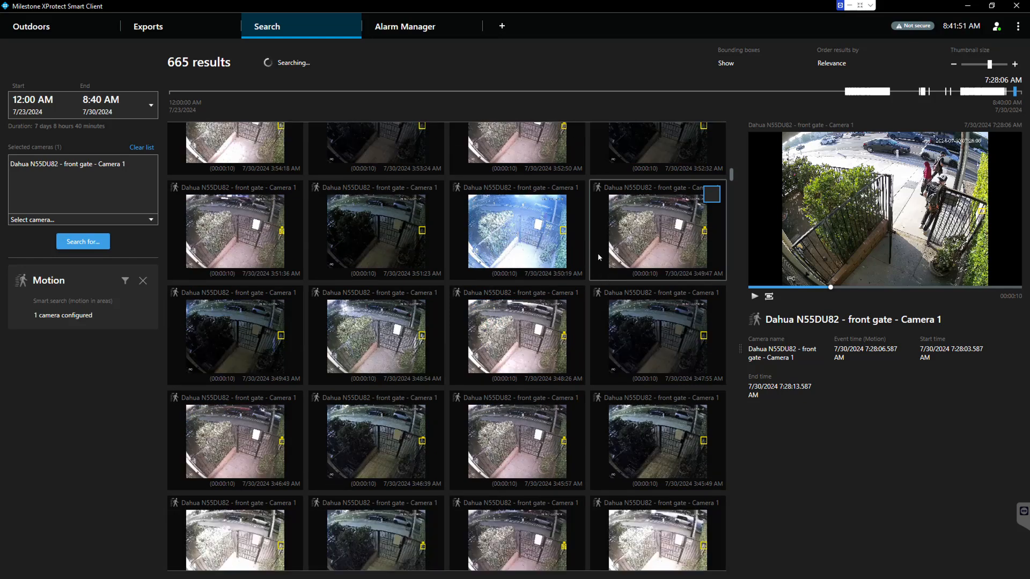
pyautogui.scroll(-4, 547, 333)
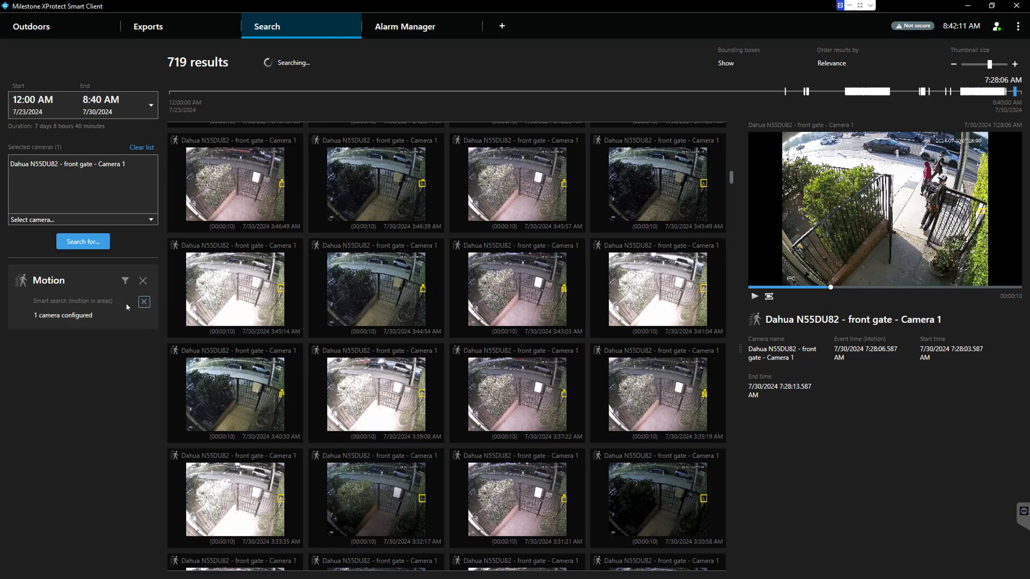
# Remove the motion area filter and the Motion criterion, and start a fresh Motion search for the front gate camera
pyautogui.click(143, 302)
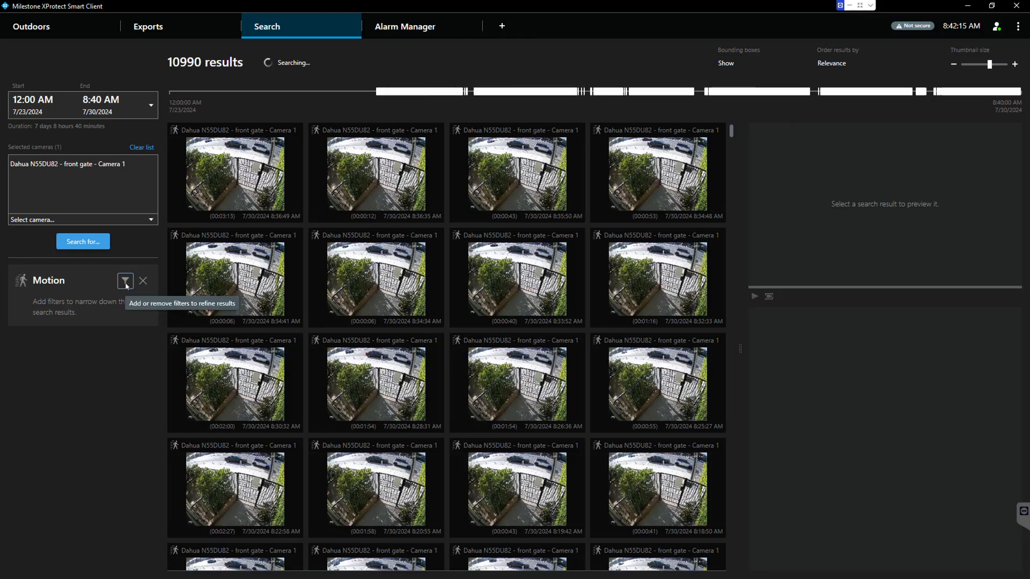
pyautogui.click(143, 282)
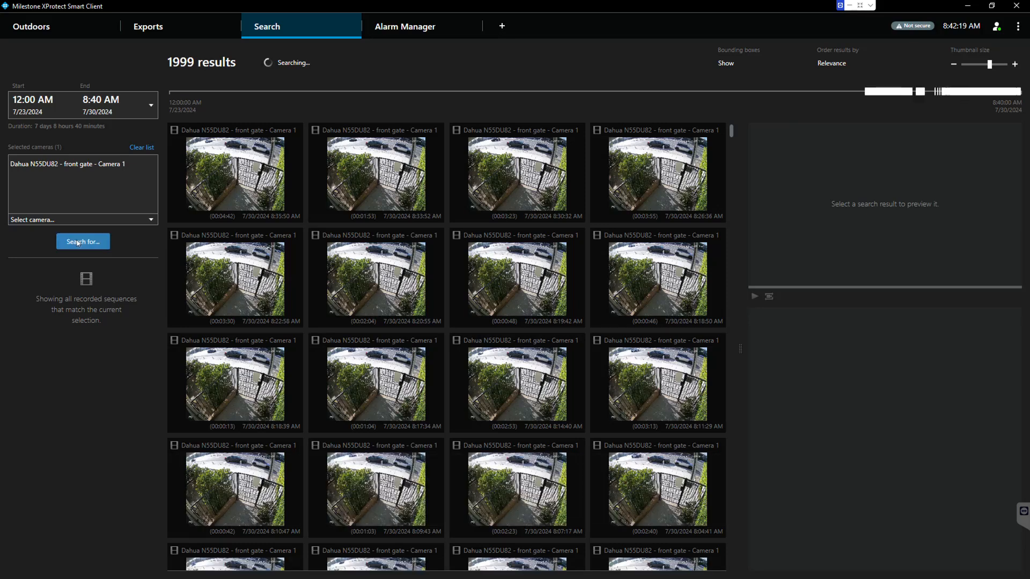
pyautogui.click(78, 242)
pyautogui.click(204, 306)
pyautogui.click(245, 331)
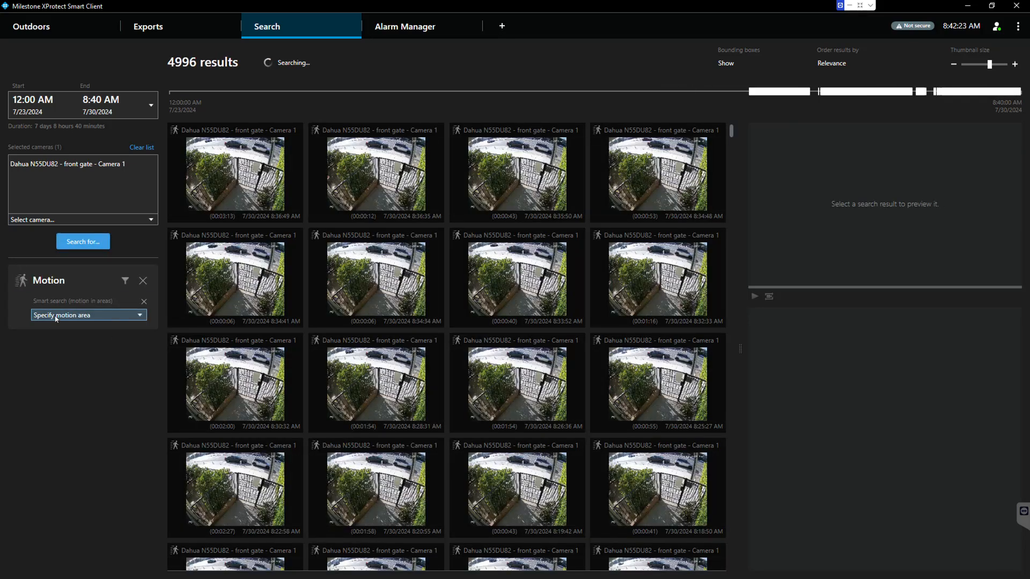
# Limit the new motion search to a small area over the sign on the front gate
pyautogui.click(57, 317)
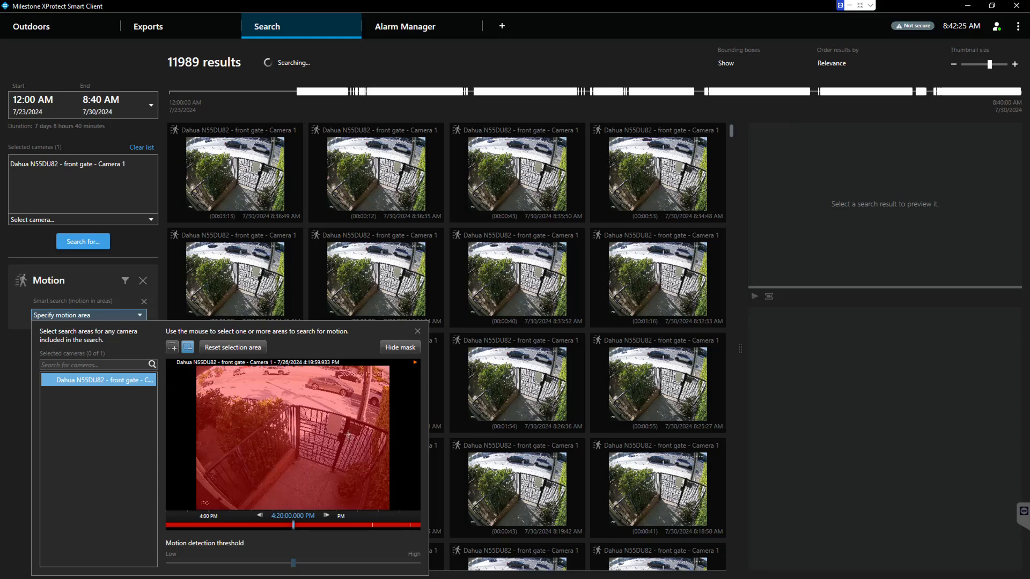
pyautogui.click(333, 420)
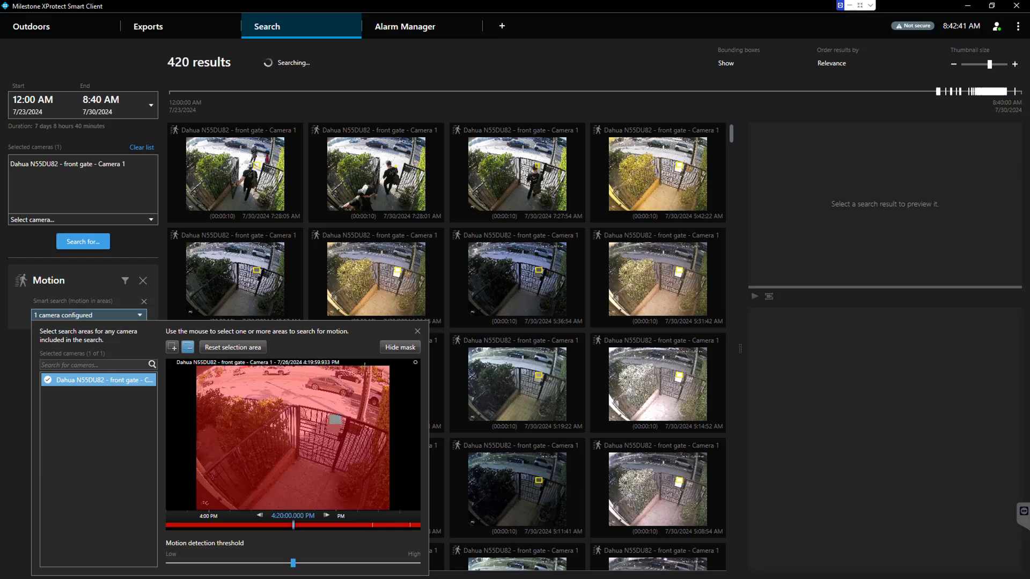
pyautogui.click(418, 331)
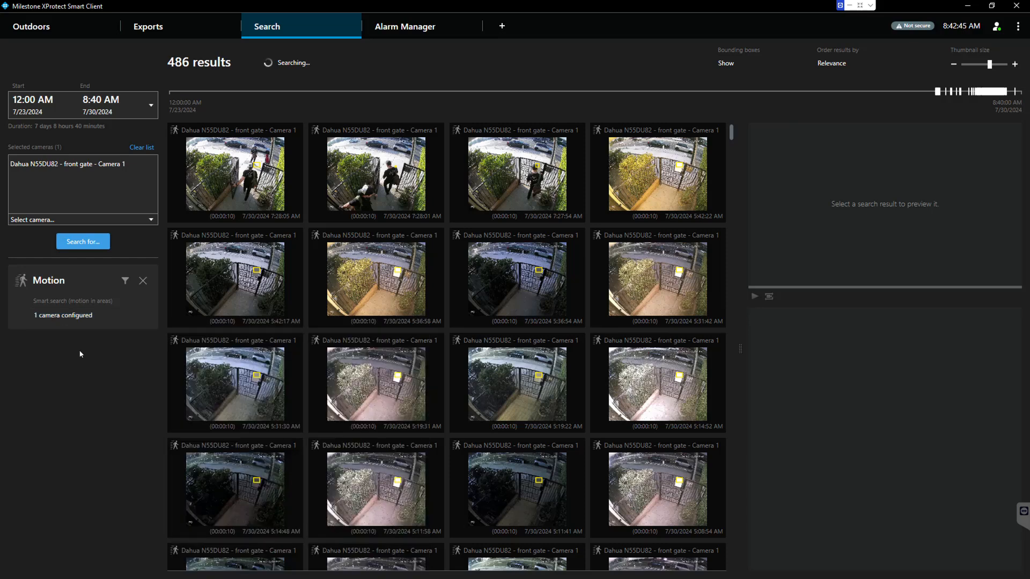
# Add Bookmarks to the existing search, and remove the motion area filter and the Motion criterion from it
pyautogui.click(99, 244)
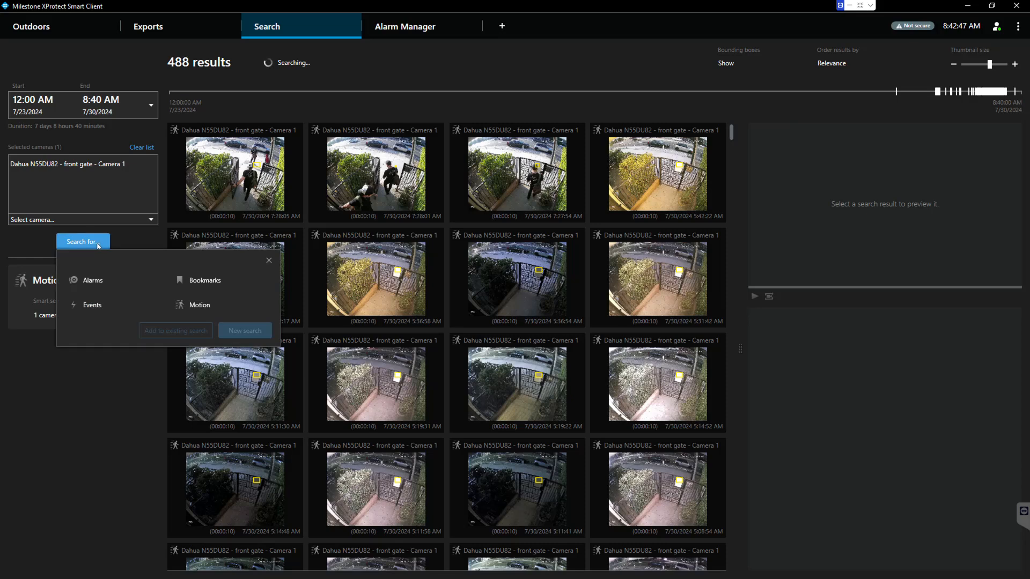
pyautogui.click(223, 282)
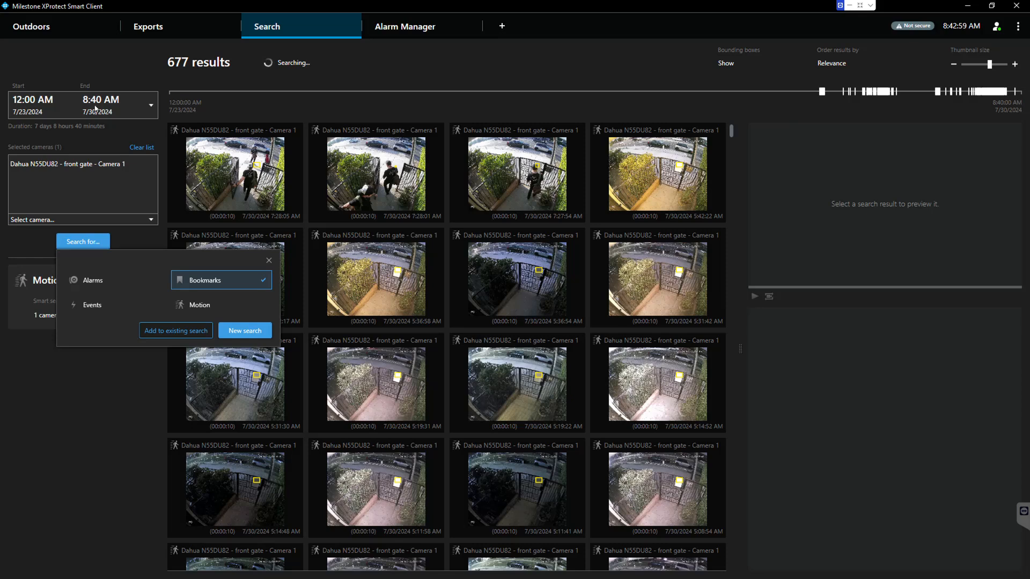
pyautogui.click(164, 332)
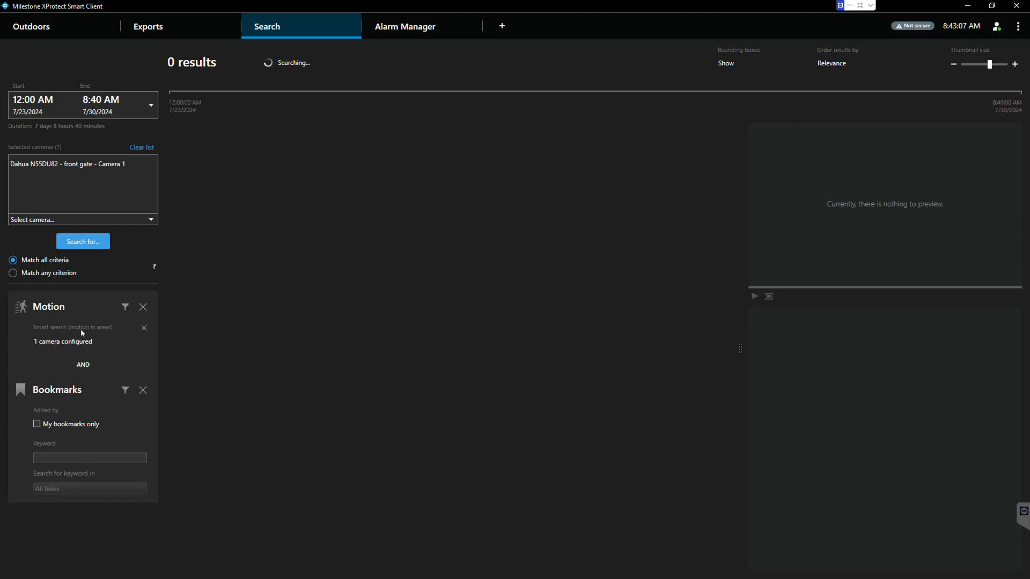
pyautogui.click(144, 328)
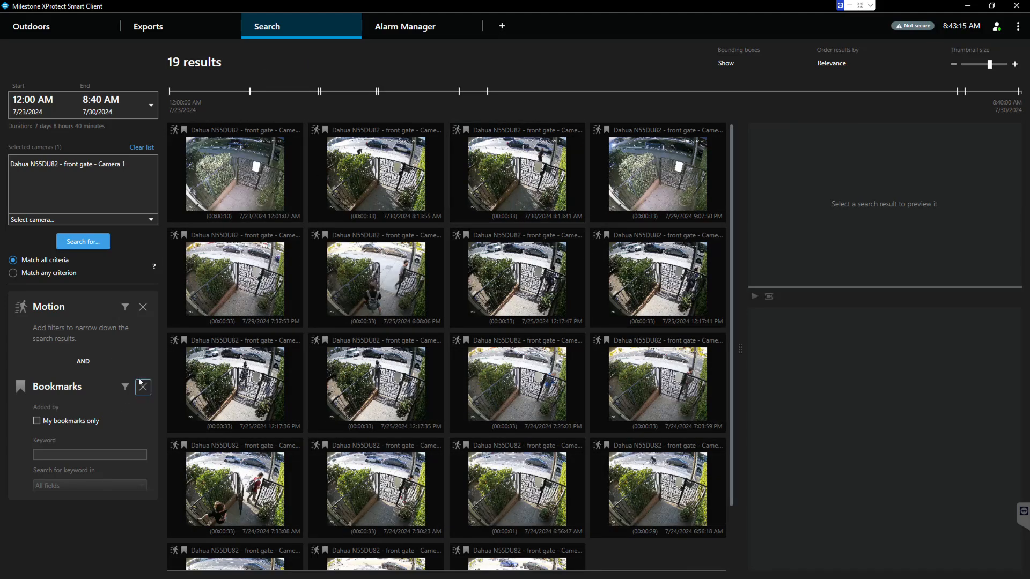
pyautogui.click(143, 308)
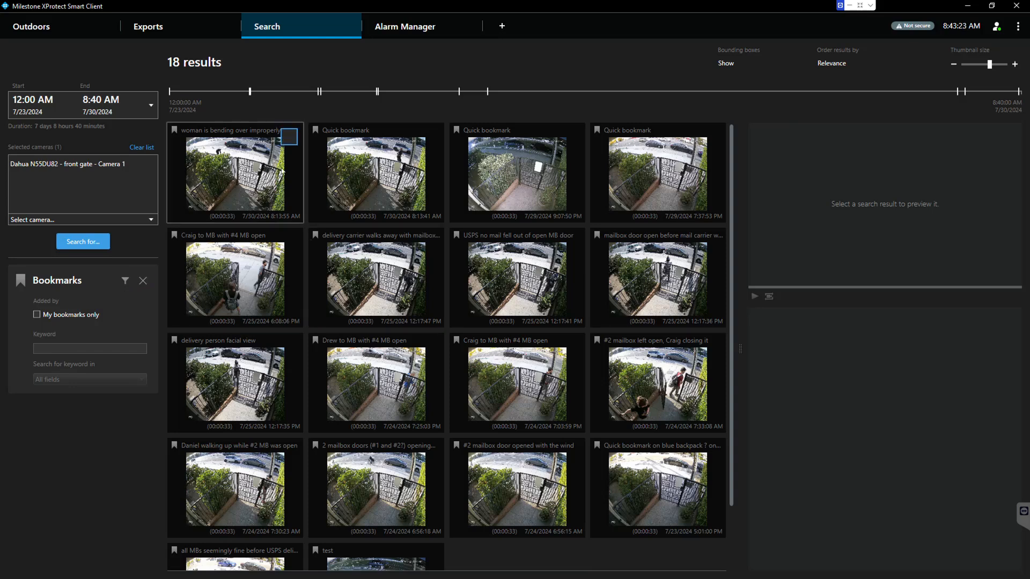
# Try filtering the bookmark search to My bookmarks only with the keyword "woman", and clear both filters again
pyautogui.click(37, 316)
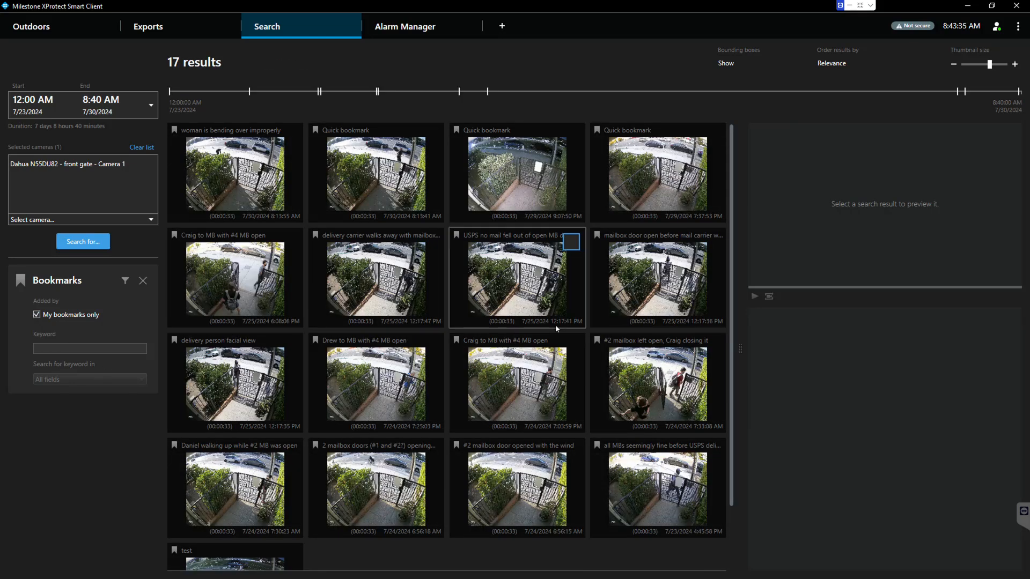
pyautogui.click(100, 349)
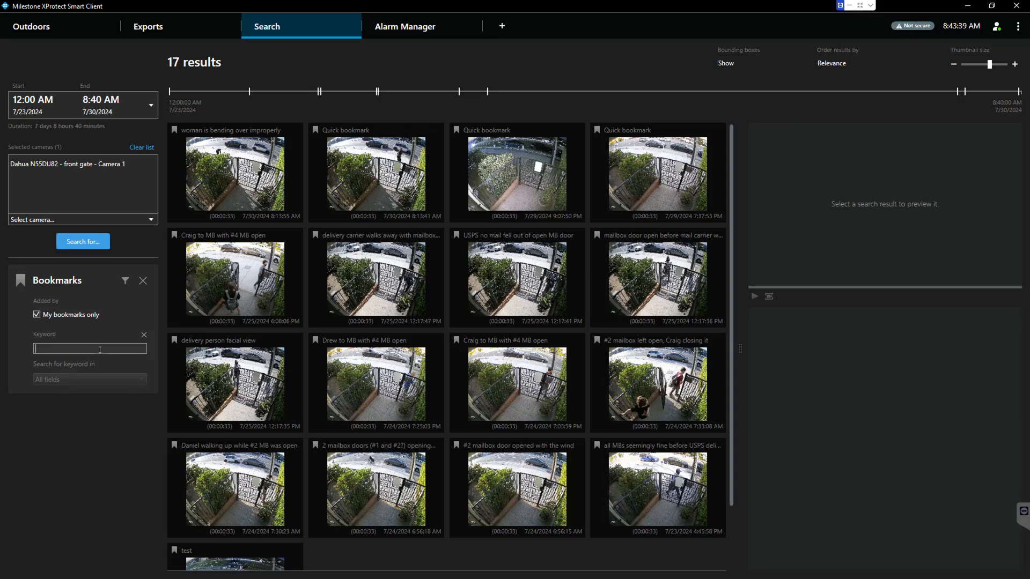
pyautogui.write('woman')
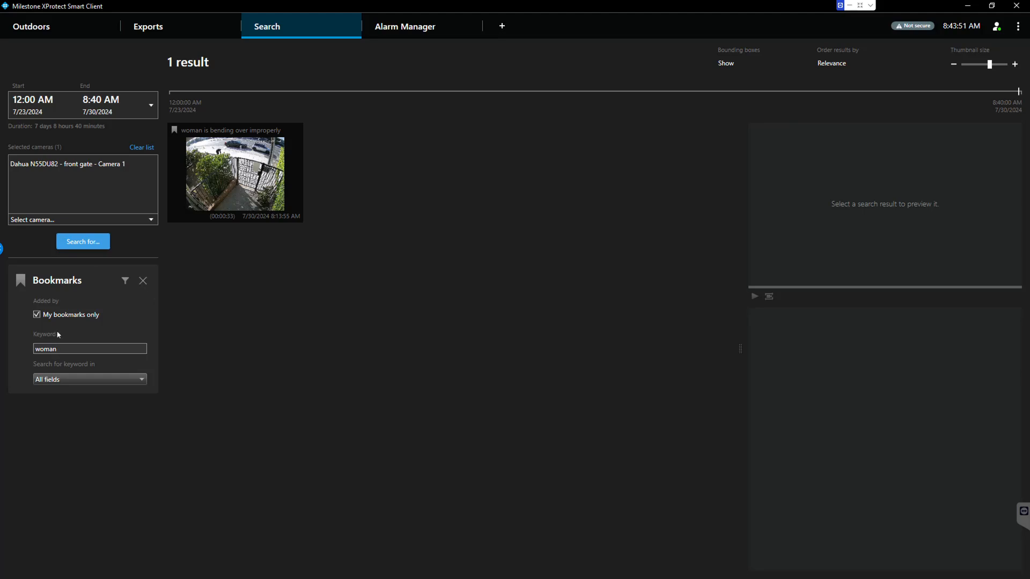
pyautogui.click(37, 316)
pyautogui.click(145, 335)
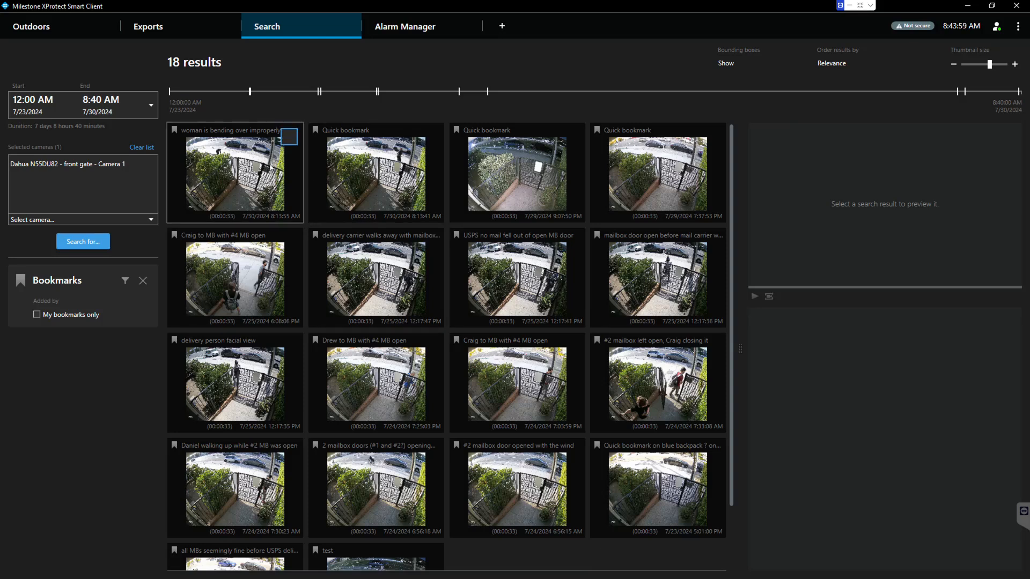
# Add the results "woman is bending over improperly" and the "USPS no mail fell out" bookmark to the export list, and open that list
pyautogui.click(288, 137)
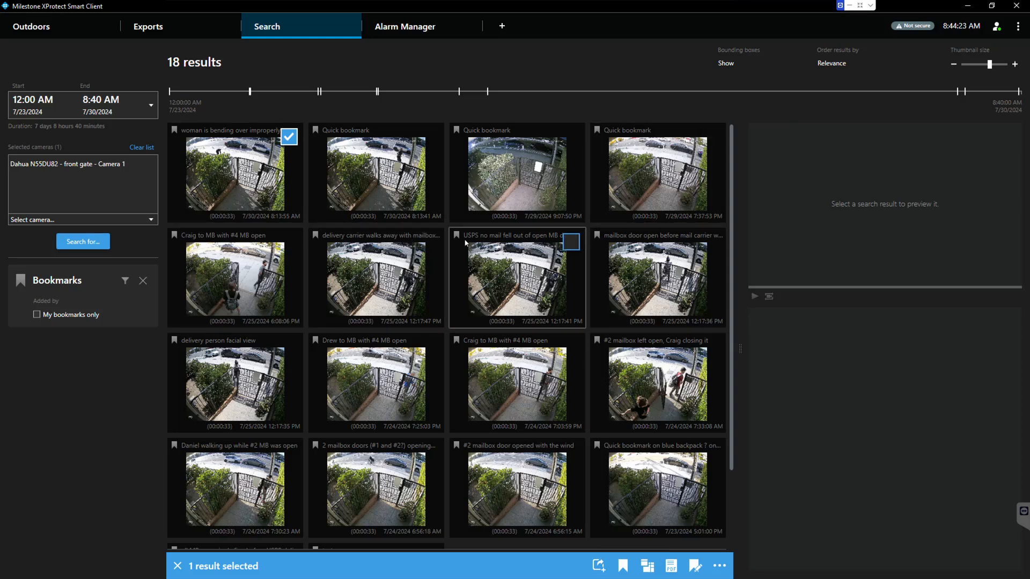
pyautogui.click(571, 242)
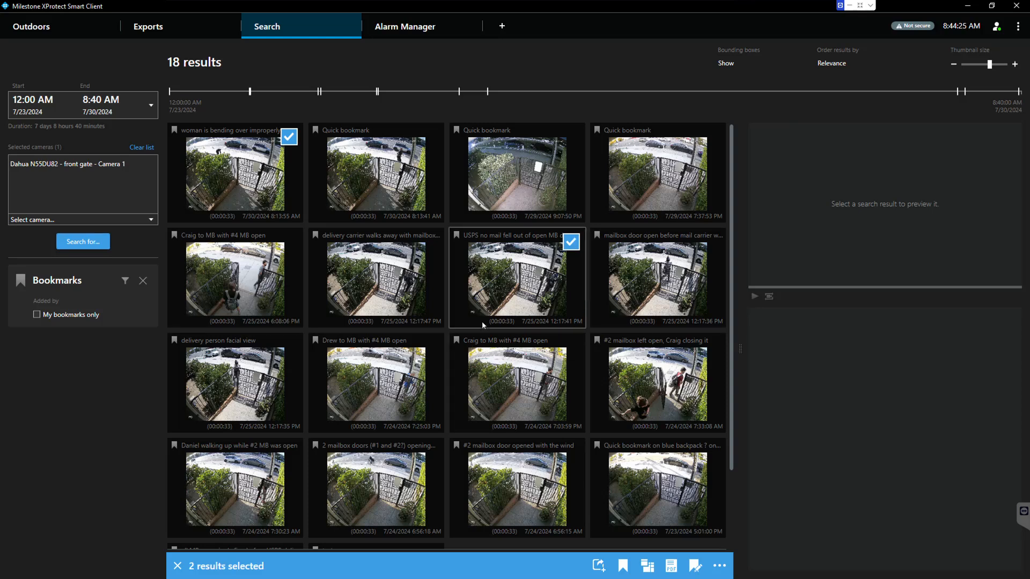
pyautogui.click(600, 566)
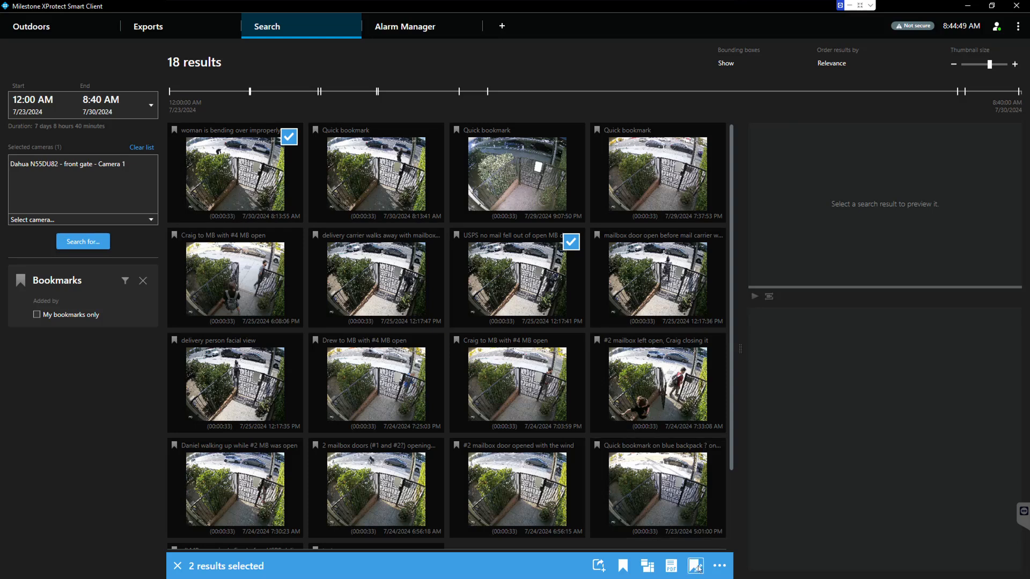
pyautogui.click(718, 568)
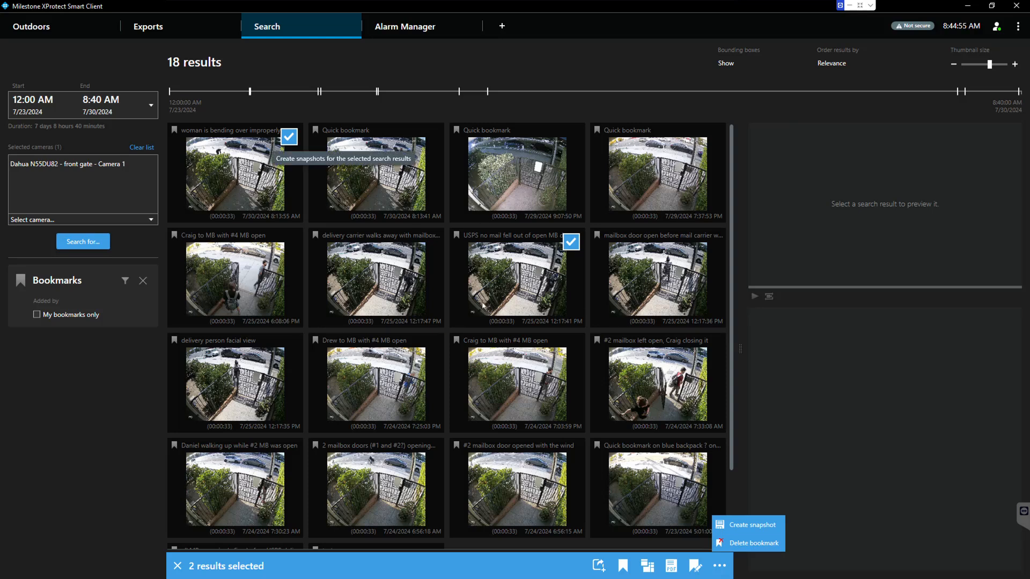
pyautogui.click(154, 27)
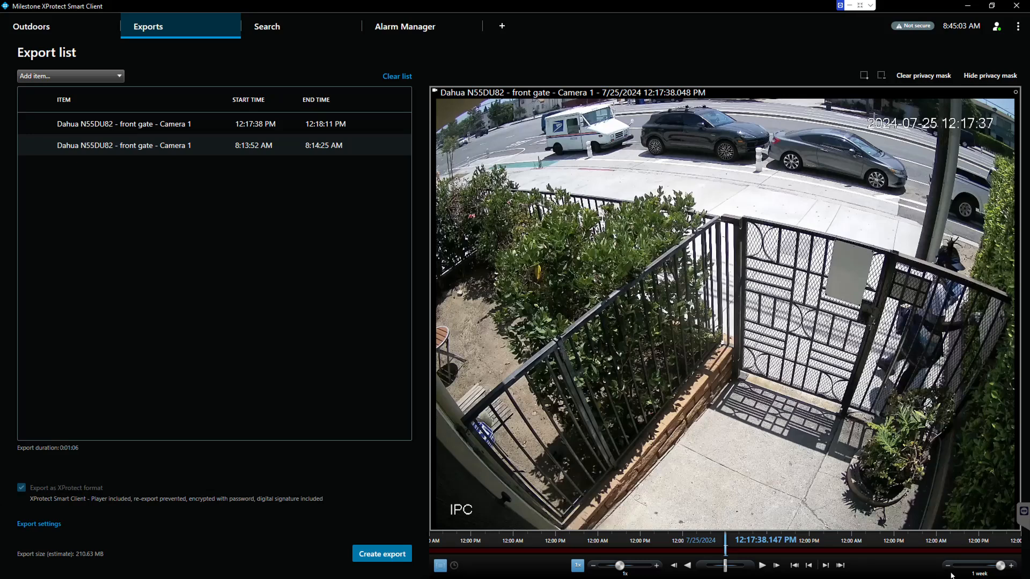
# Trim the end of the 7/25/2024 front gate clip to 12:17:50 PM, using a 2-minute timeline span
pyautogui.moveTo(1003, 571); pyautogui.dragTo(962, 569)
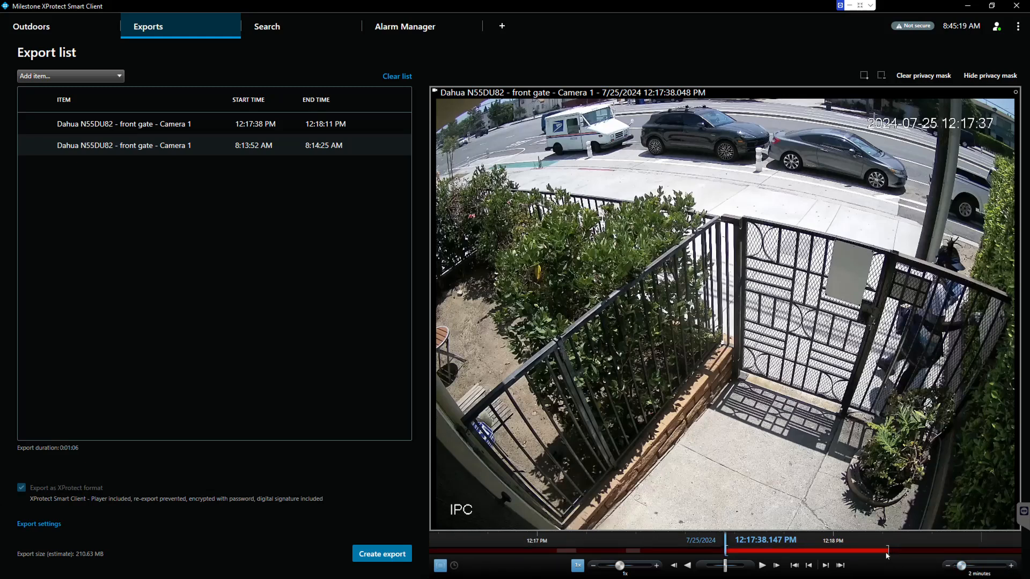
pyautogui.moveTo(888, 551); pyautogui.dragTo(785, 540)
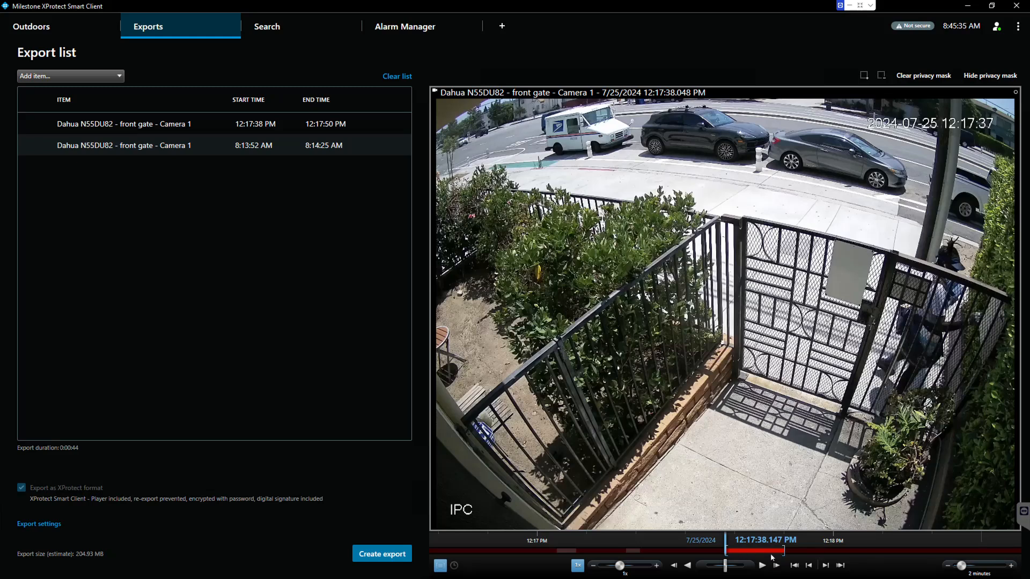
pyautogui.click(211, 126)
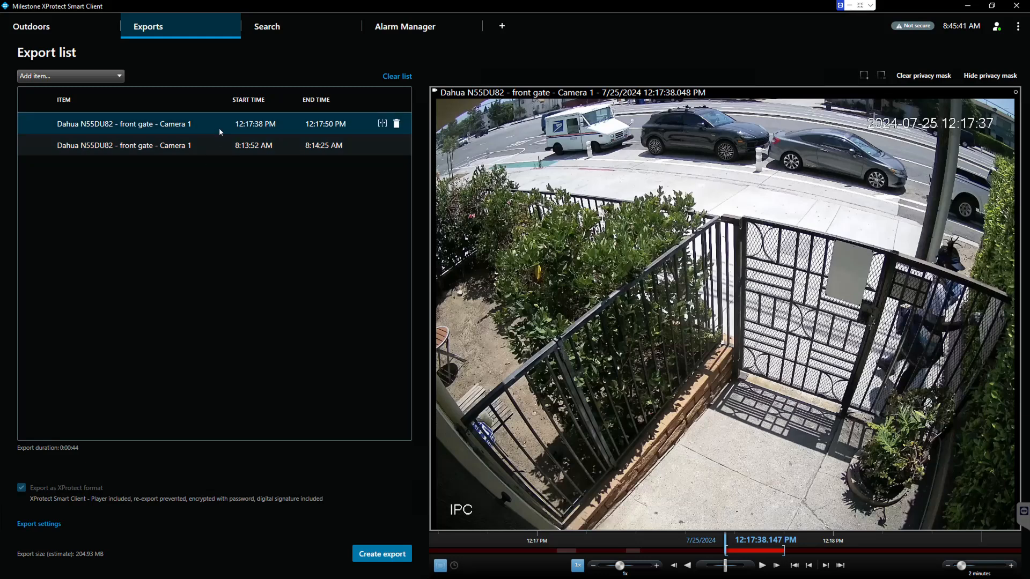
pyautogui.click(219, 128)
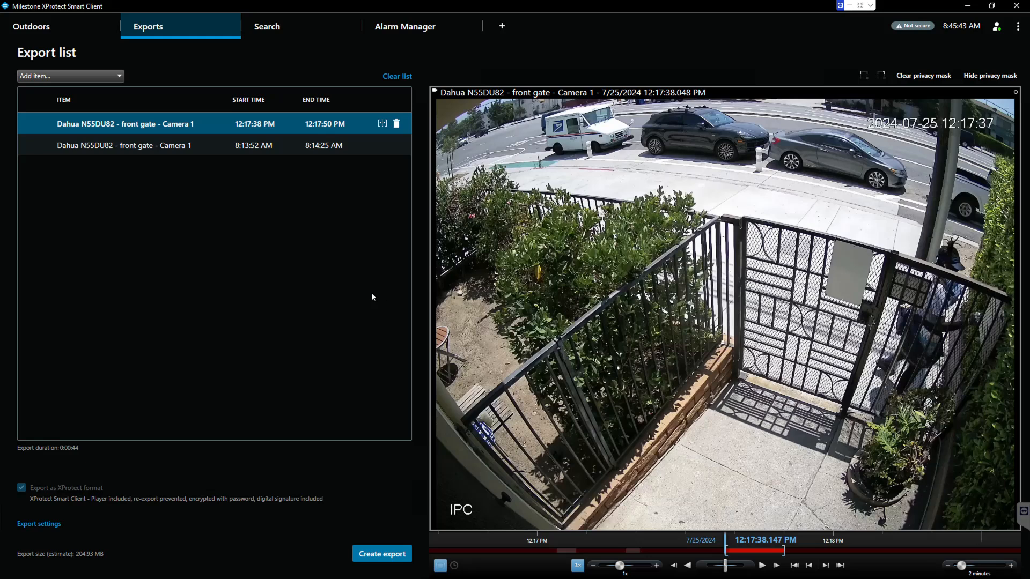
# Trim the 7/30/2024 front gate clip to start at 8:13:53 AM and end at 8:14:04 AM
pyautogui.click(306, 152)
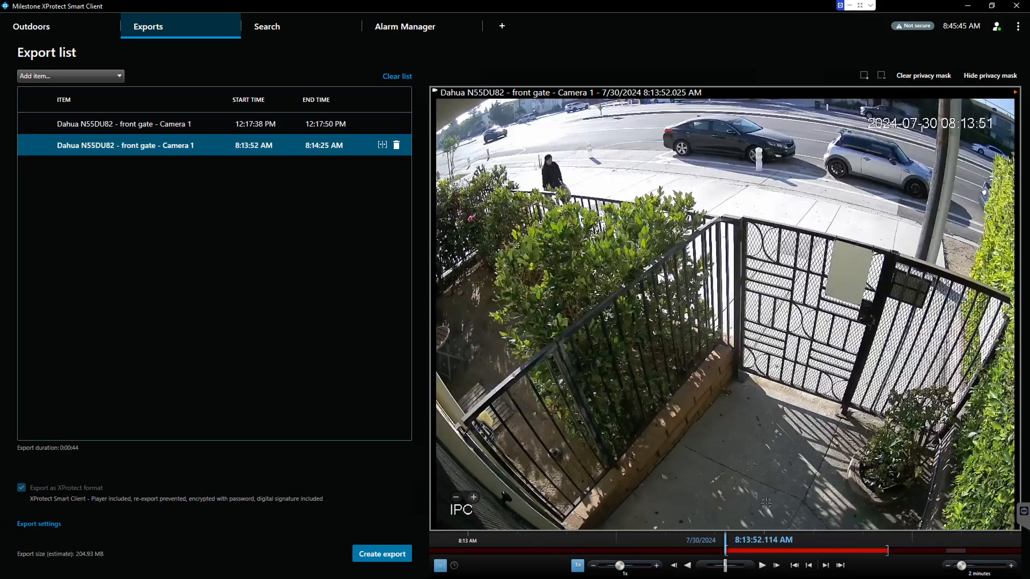
pyautogui.moveTo(727, 550)
pyautogui.mouseDown()
pyautogui.moveTo(740, 550)
pyautogui.moveTo(731, 550)
pyautogui.mouseUp()
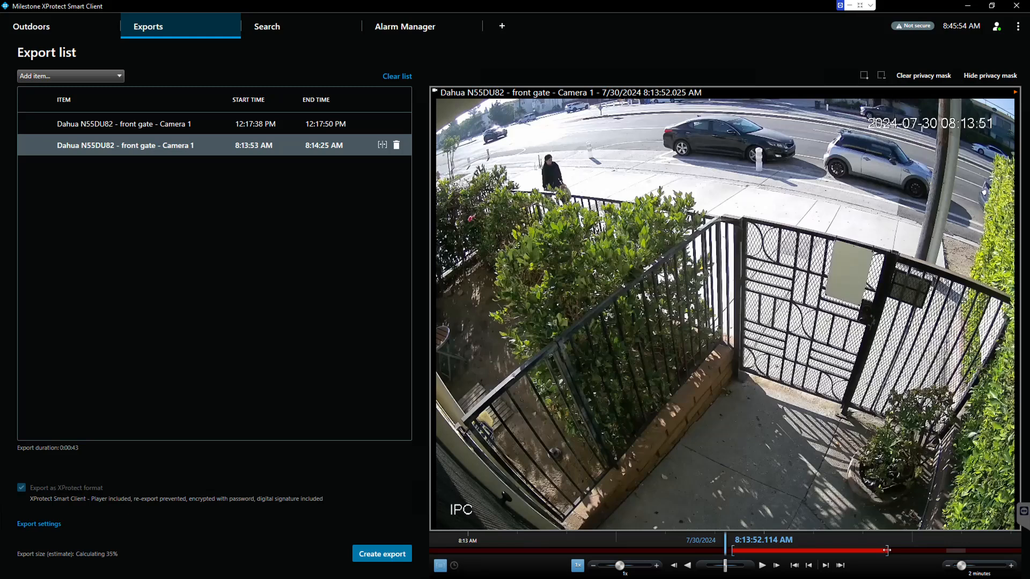
pyautogui.moveTo(888, 550); pyautogui.dragTo(786, 549)
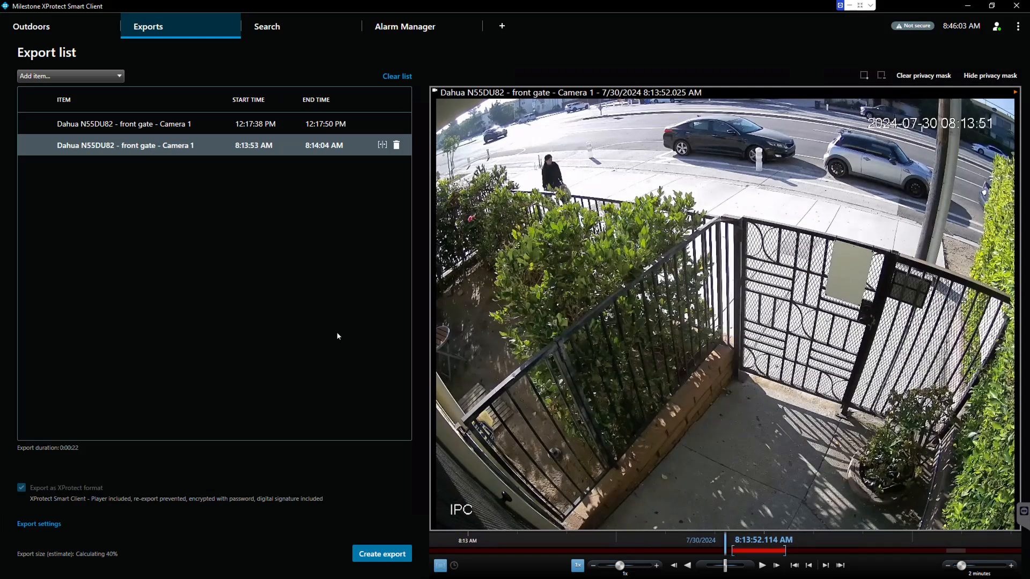
# Check the export settings, and add a privacy mask over the dark parked sedan in the front gate video
pyautogui.click(33, 525)
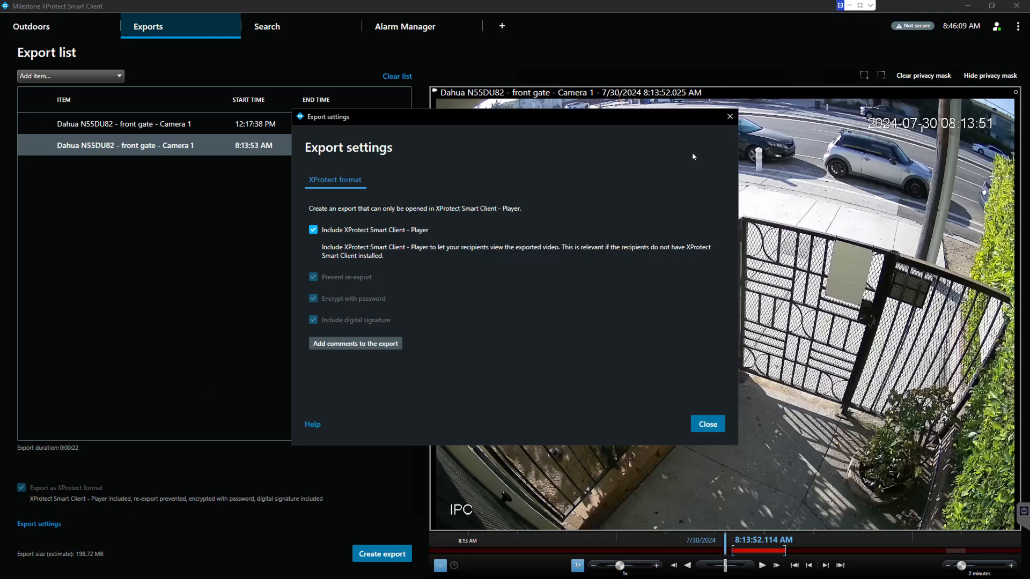
pyautogui.click(730, 118)
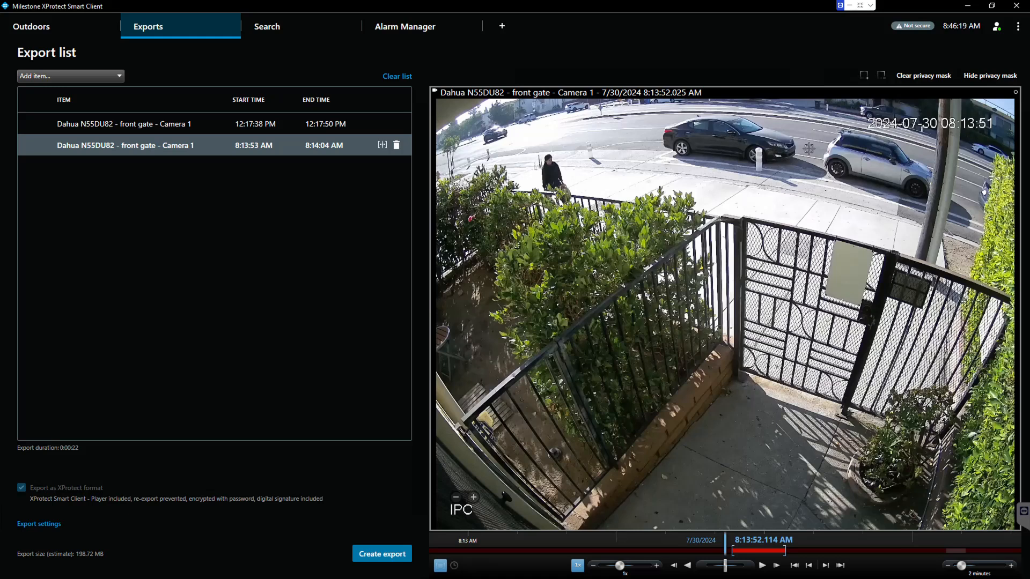
pyautogui.click(864, 76)
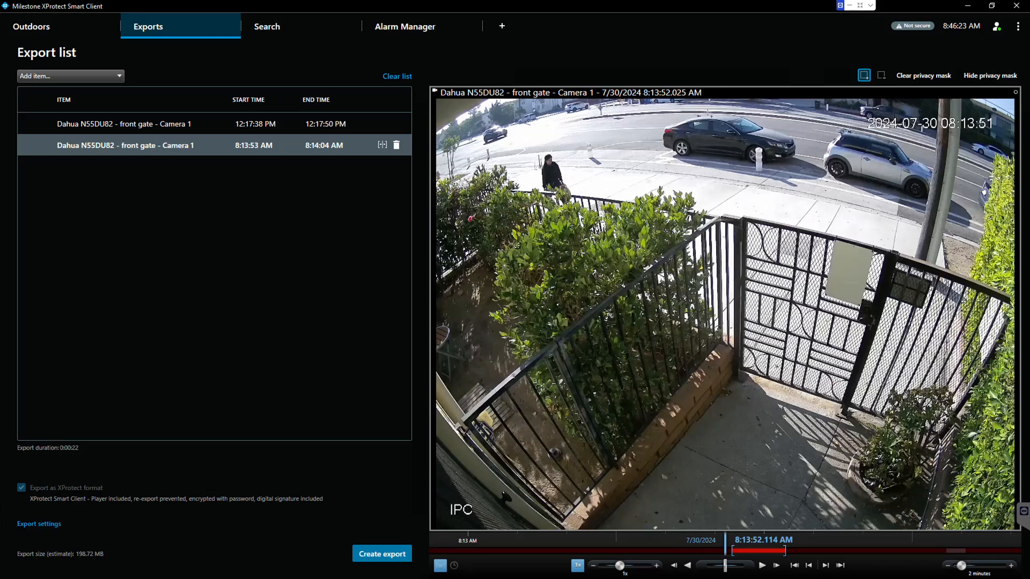
pyautogui.moveTo(653, 100); pyautogui.dragTo(804, 172)
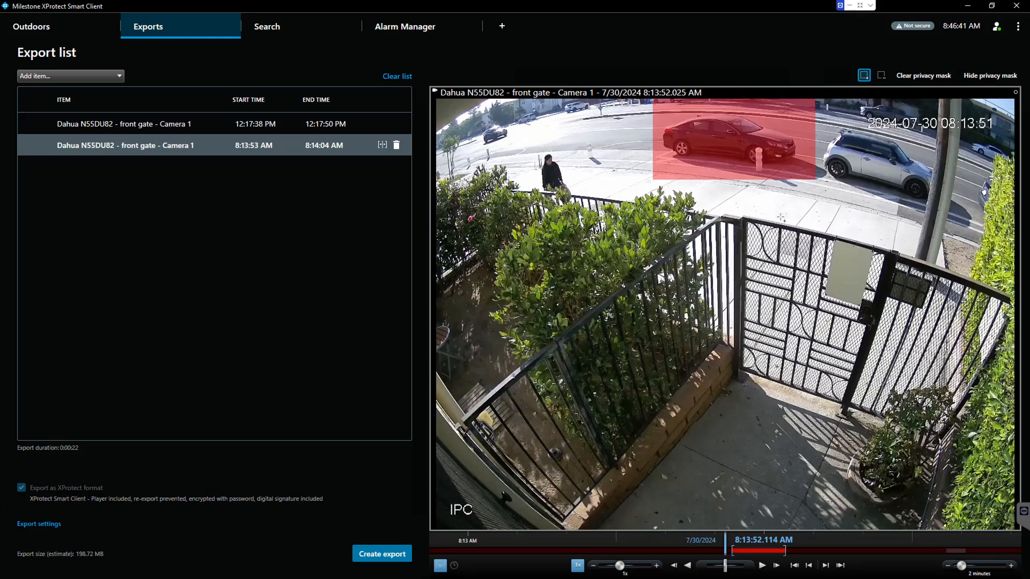
# Exclude XProtect Smart Client - Player from the export and add the project comment "woman bending over"
pyautogui.click(38, 524)
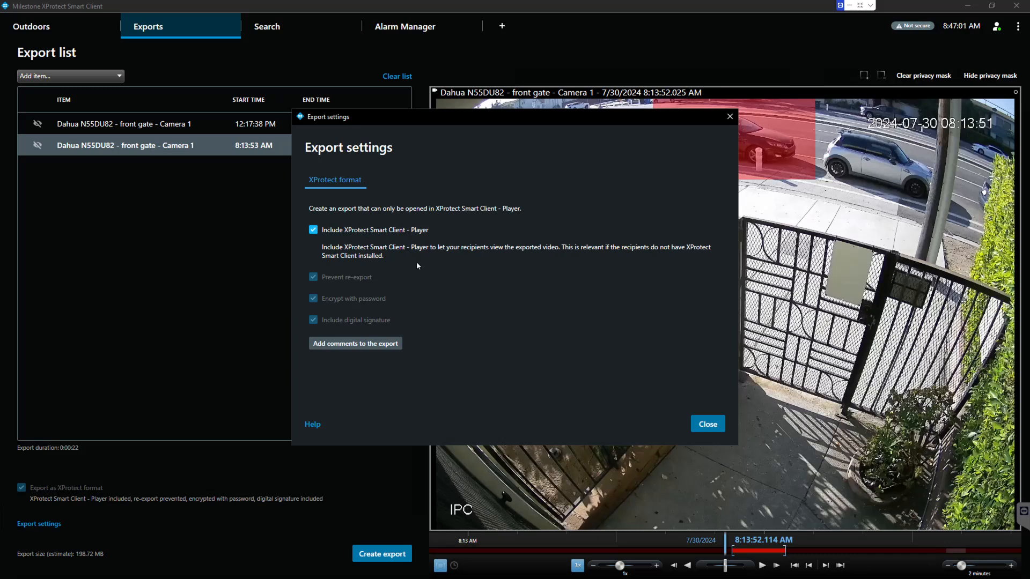
pyautogui.click(314, 230)
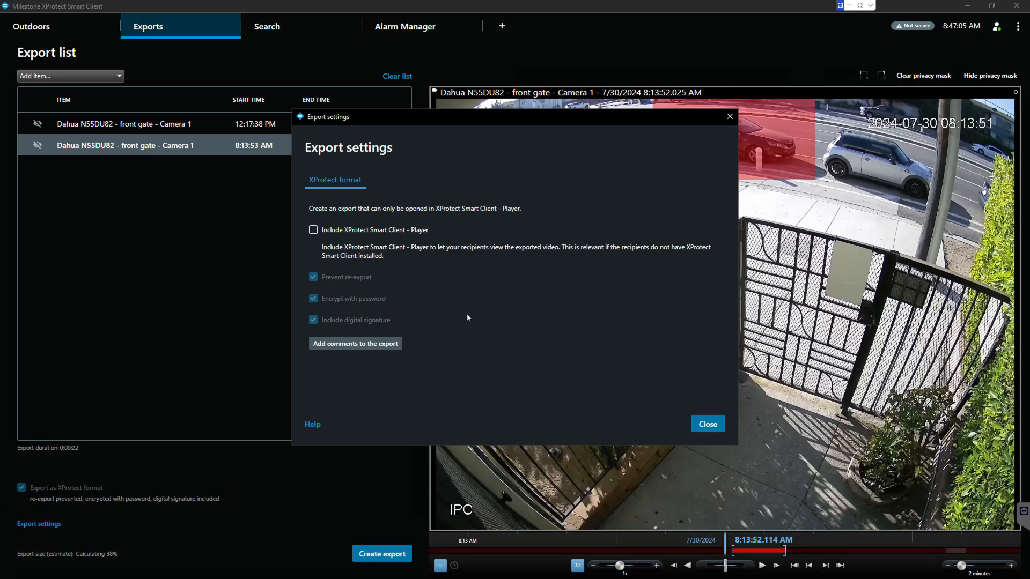
pyautogui.click(378, 345)
pyautogui.click(361, 200)
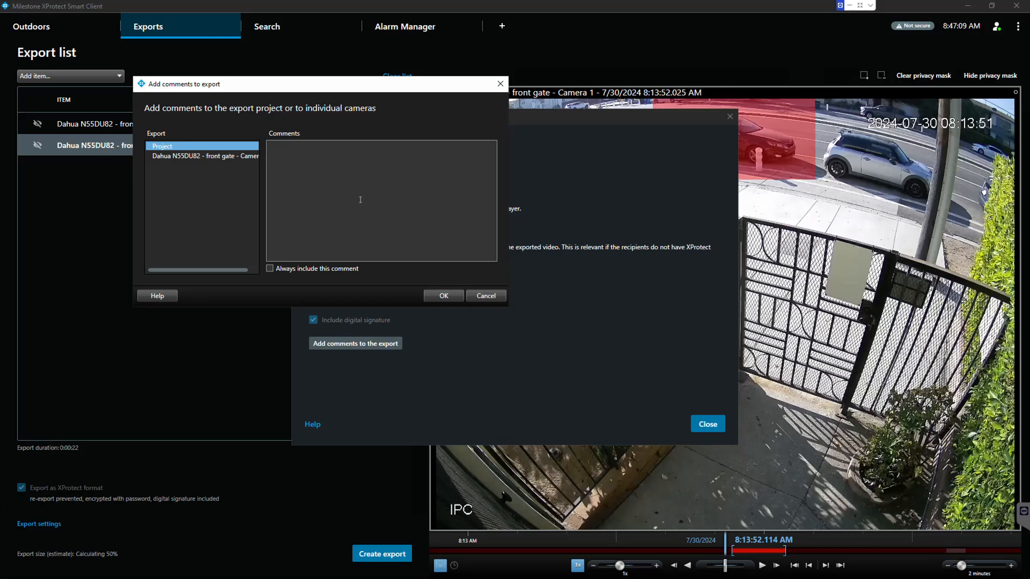
pyautogui.write('woman bending over')
pyautogui.click(443, 295)
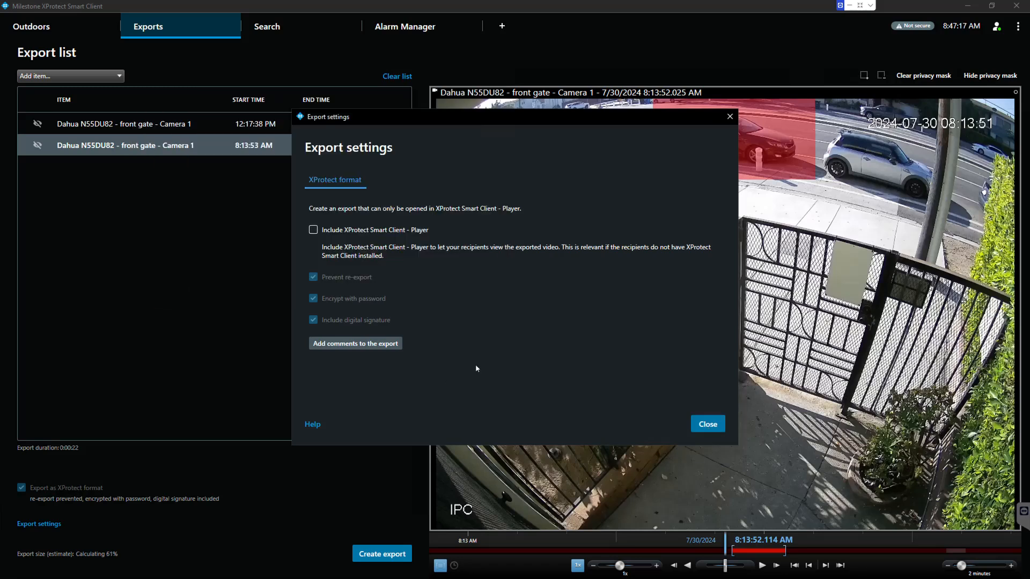
pyautogui.click(705, 426)
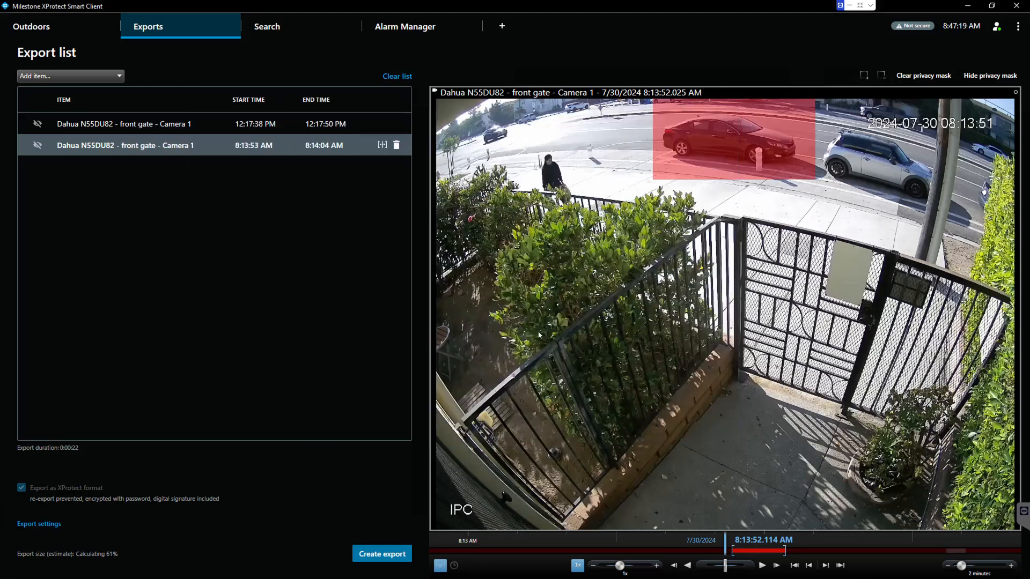
# Create the export in C:\Users\Administrator\Downloads, entering and confirming an encryption password for it
pyautogui.click(388, 555)
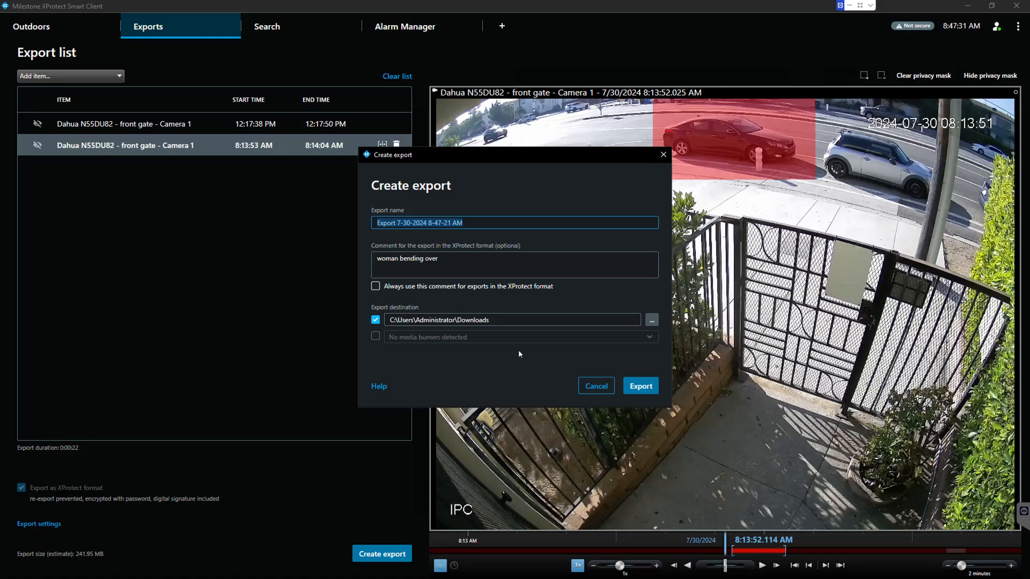
pyautogui.click(643, 391)
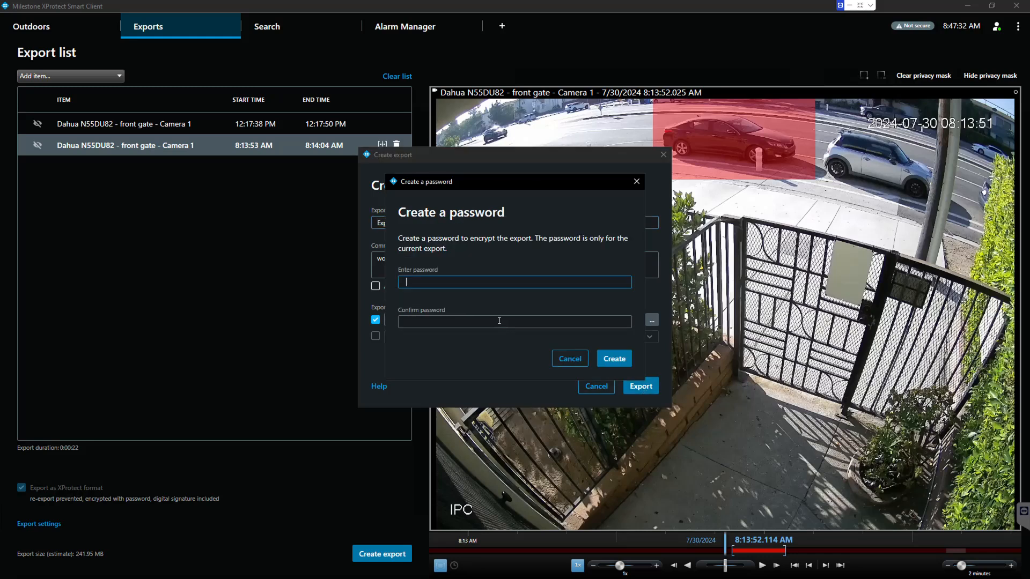
pyautogui.write('********')
pyautogui.press('Tab')
pyautogui.write('********')
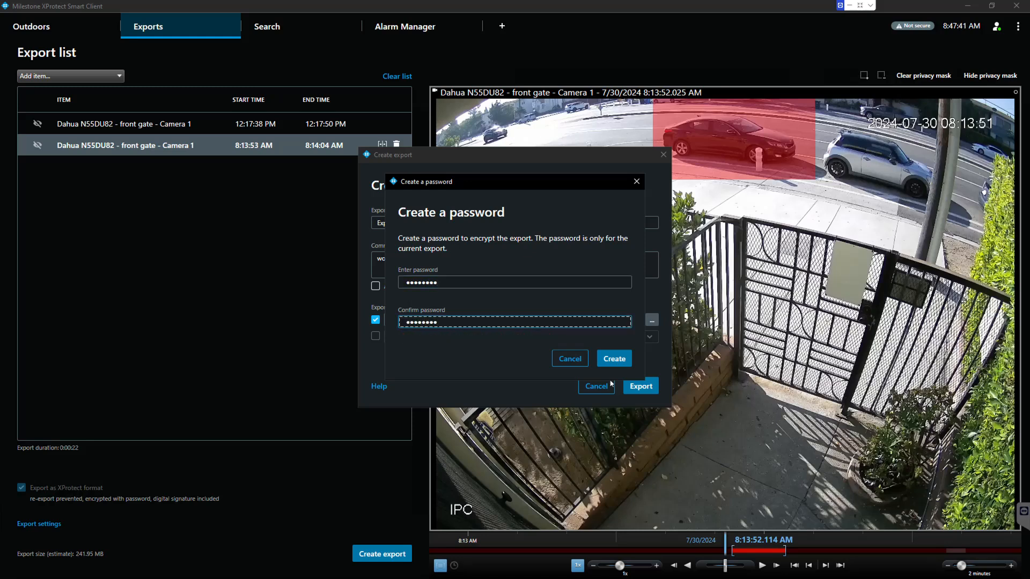
pyautogui.click(614, 359)
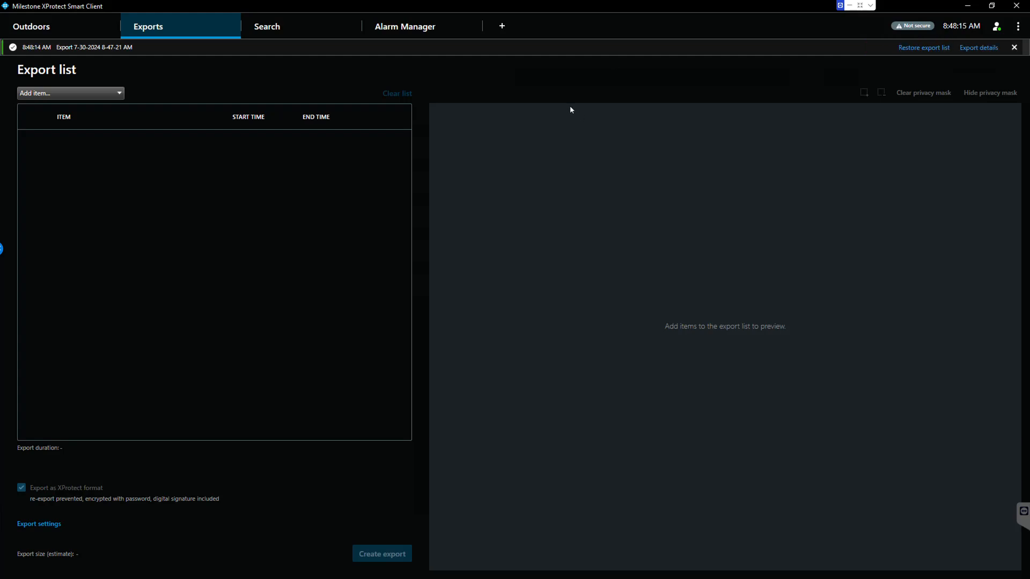
# Open the created export's folder from its export details and launch Exported Project.scp from Client Files
pyautogui.click(980, 49)
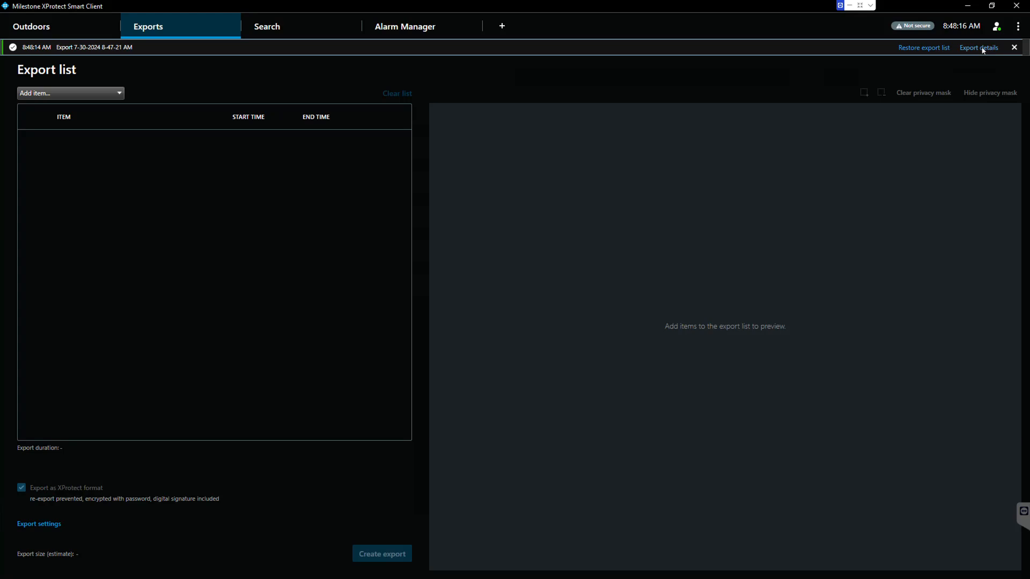
pyautogui.click(625, 278)
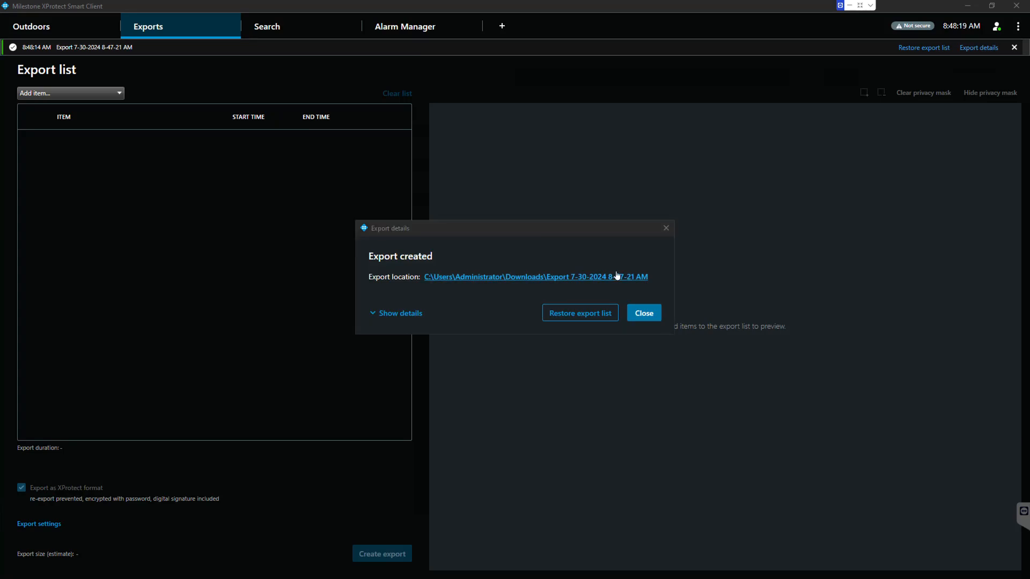
pyautogui.doubleClick(365, 259)
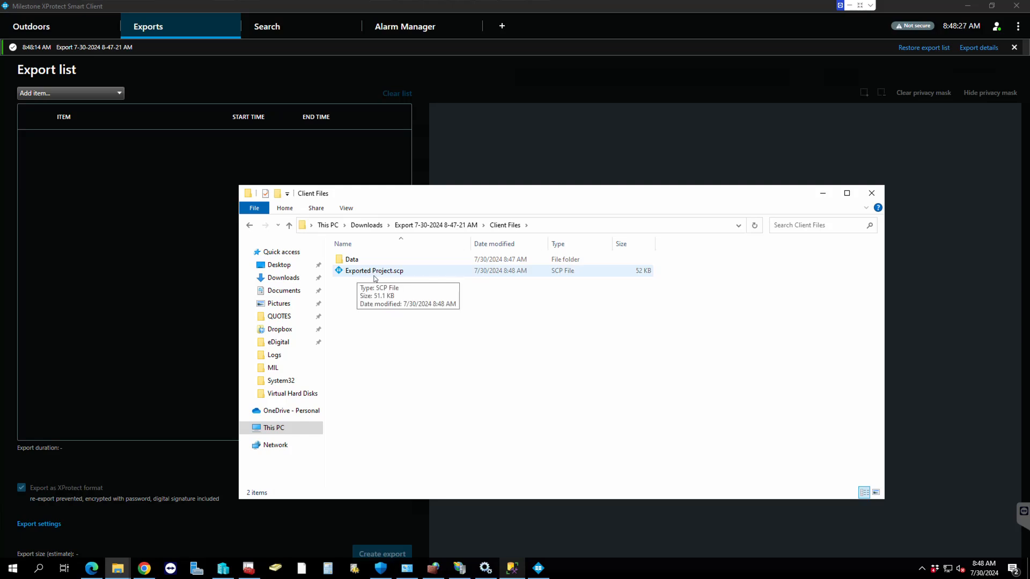
pyautogui.doubleClick(380, 271)
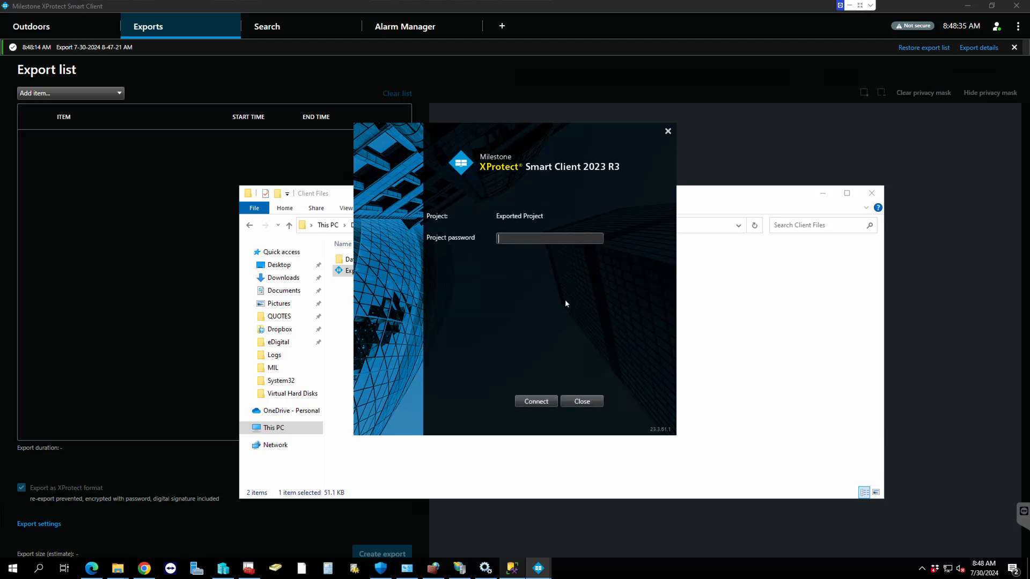
# Enter the project password to open the exported project in a maximized window, and dismiss the export comments and the adaptive view offer
pyautogui.write('********')
pyautogui.click(524, 401)
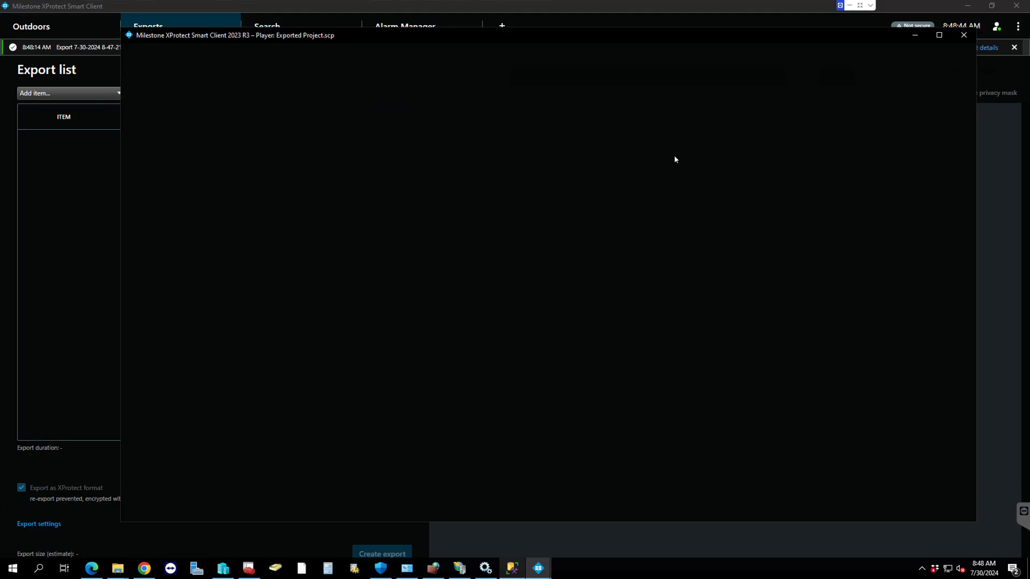
pyautogui.click(939, 35)
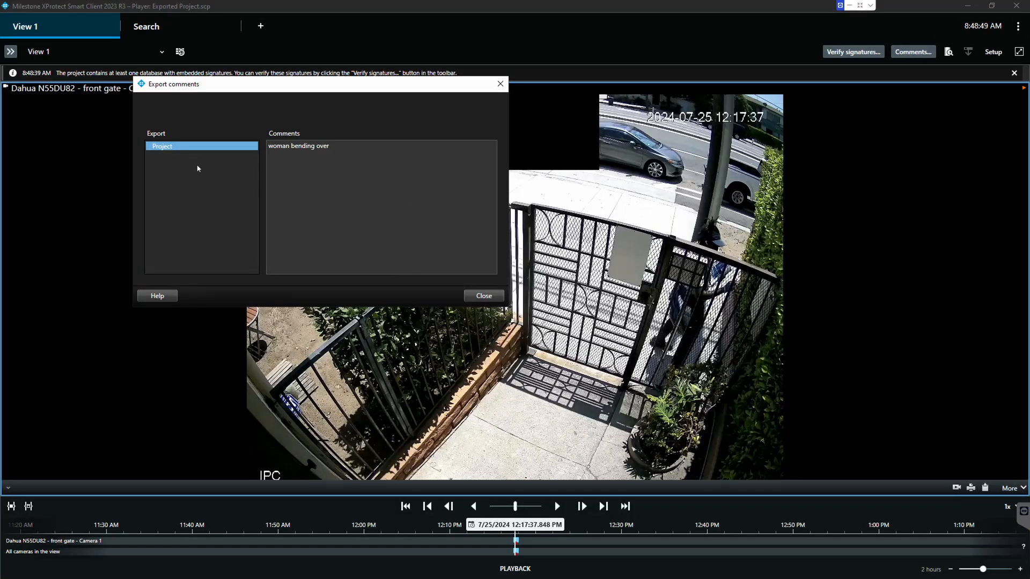
pyautogui.click(475, 302)
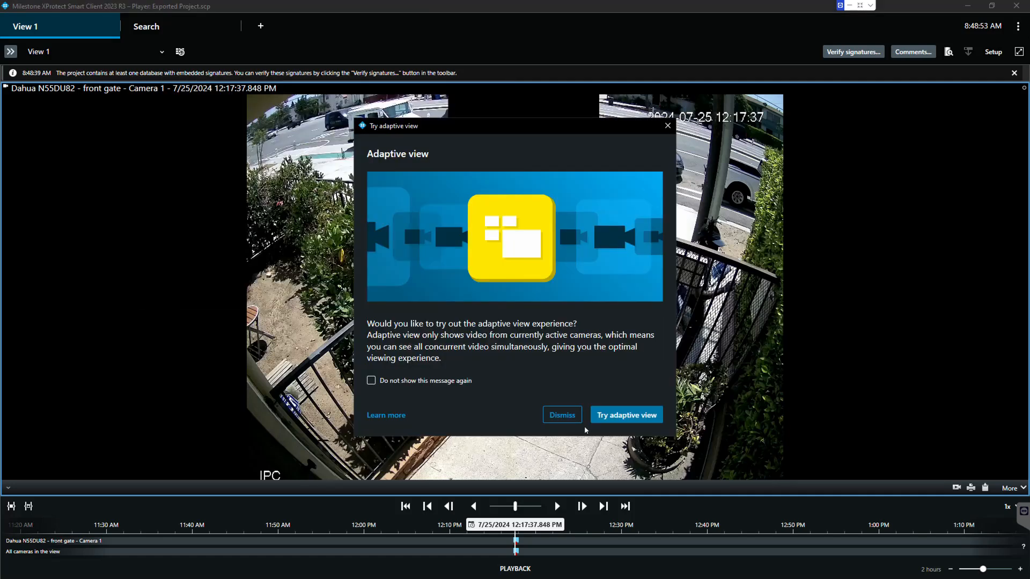
pyautogui.click(564, 416)
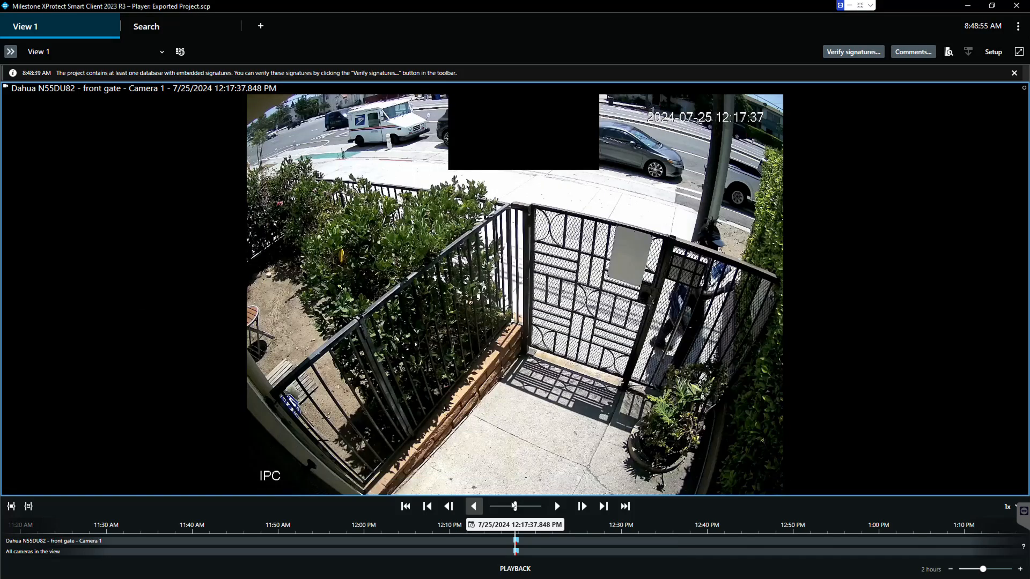